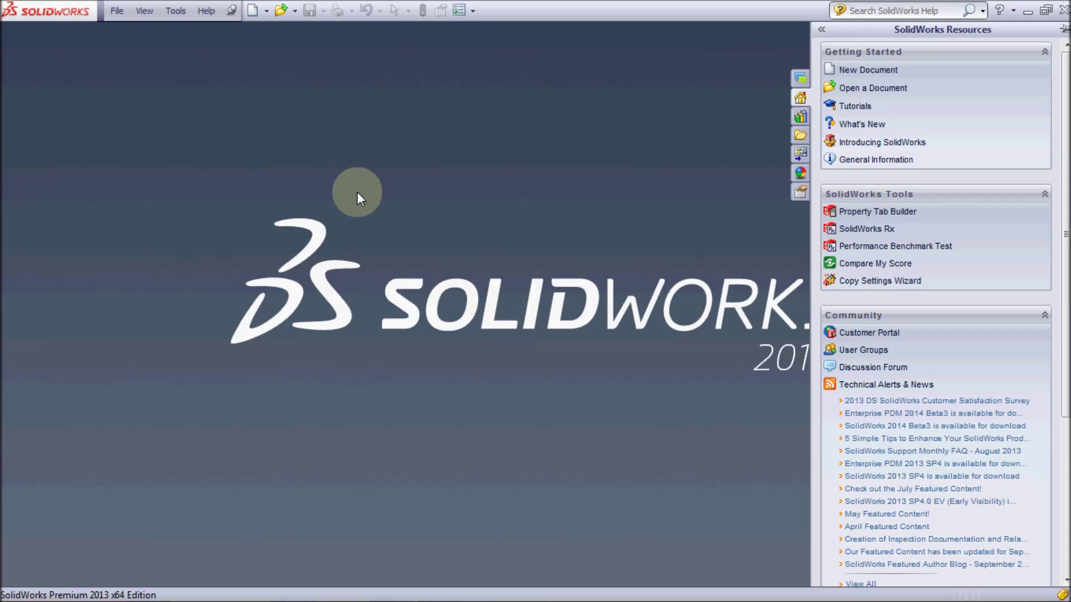
Create a new Part document
{"action": "left_click", "coordinate": [253, 16]}
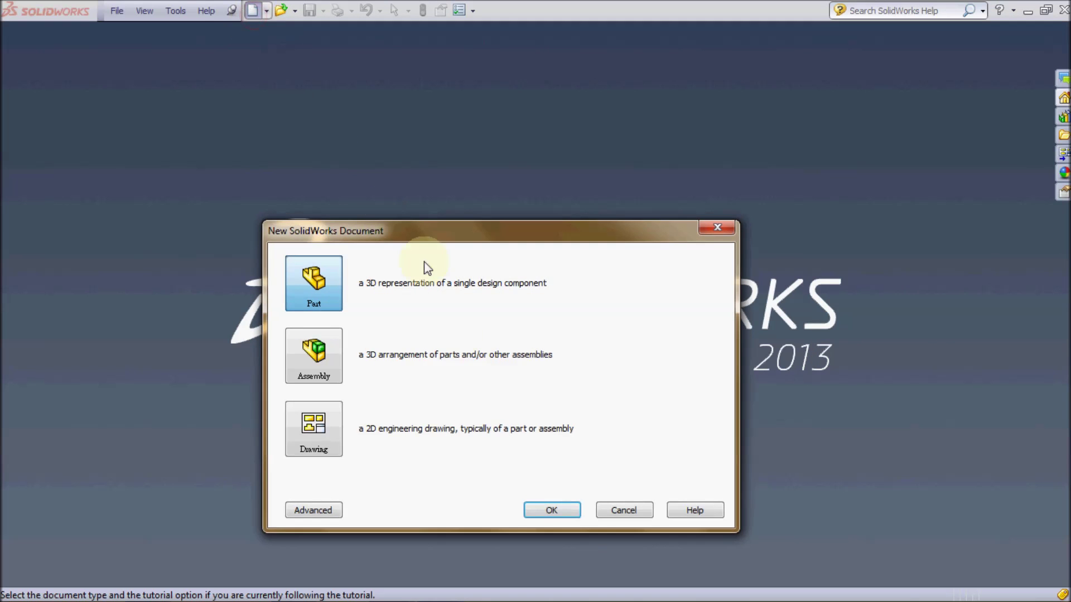
{"action": "left_click", "coordinate": [540, 511]}
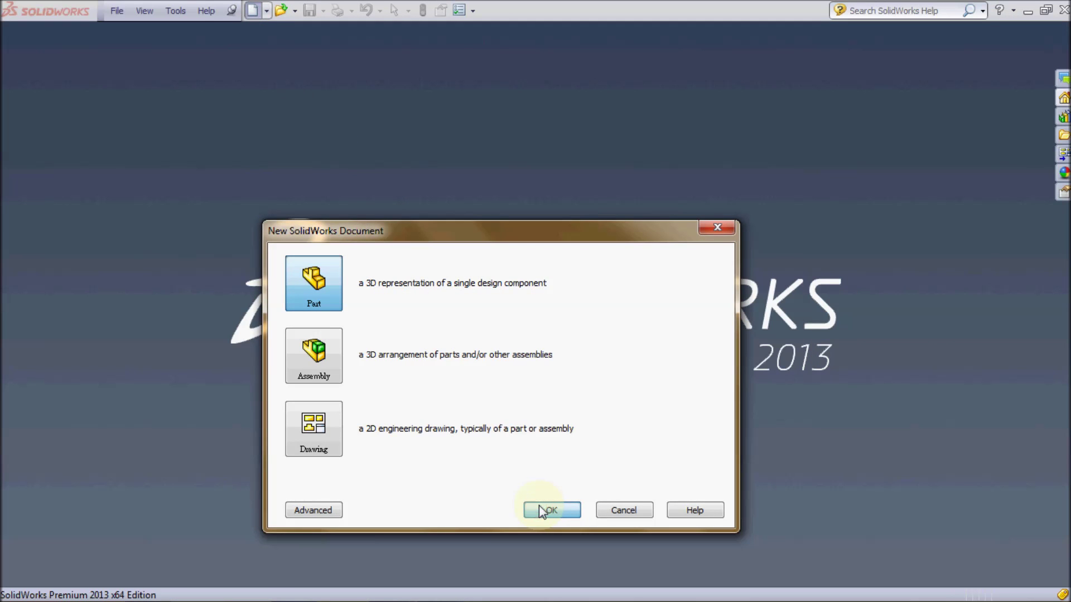
{"action": "left_click", "coordinate": [540, 506]}
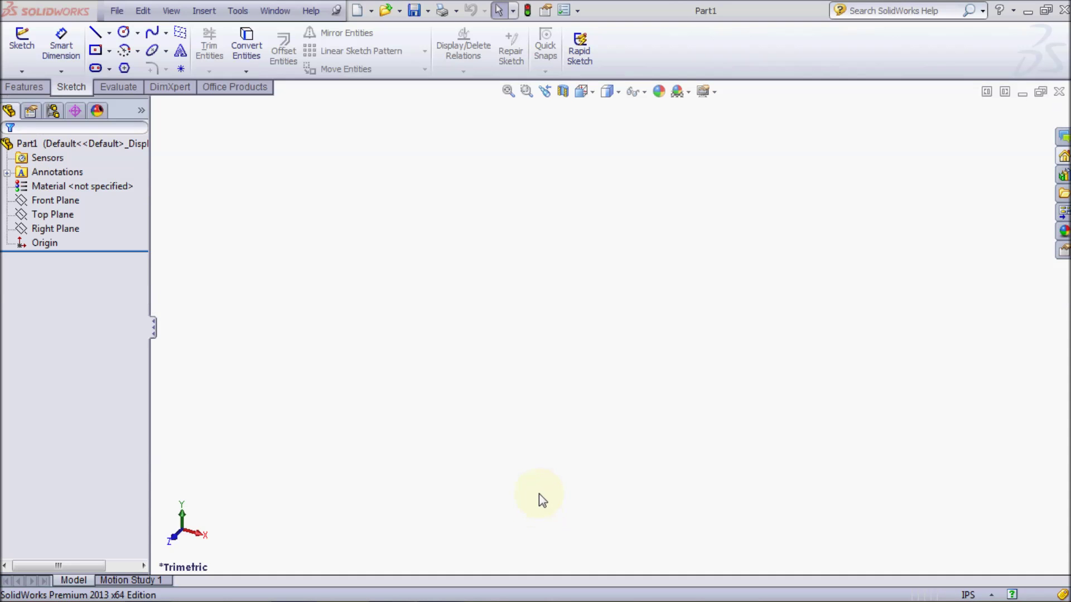
Set the document units to MKS with .123 length decimals
{"action": "left_click", "coordinate": [969, 596]}
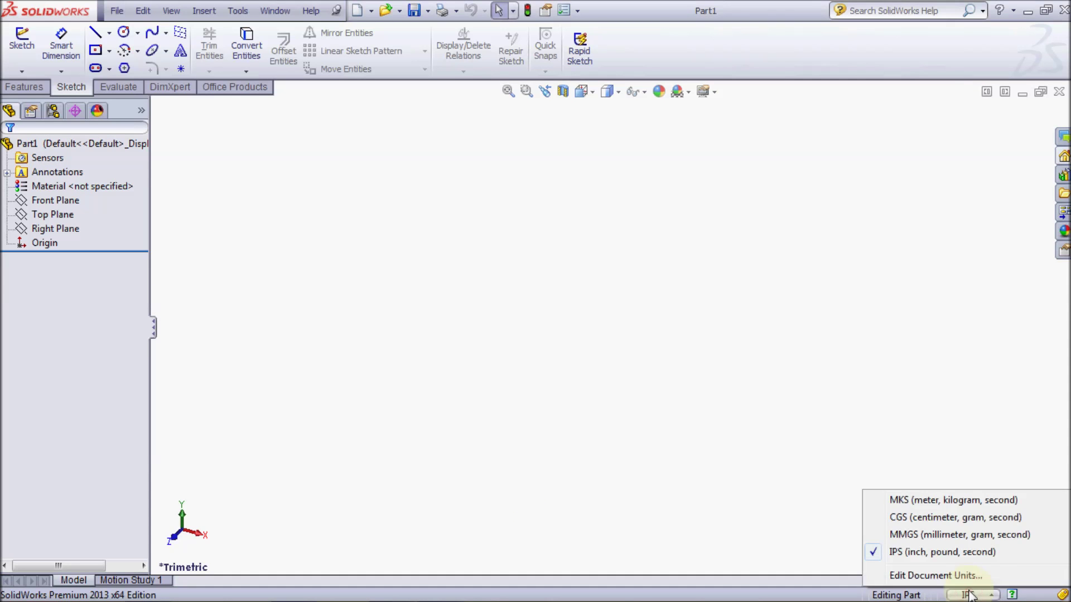
{"action": "left_click", "coordinate": [965, 577]}
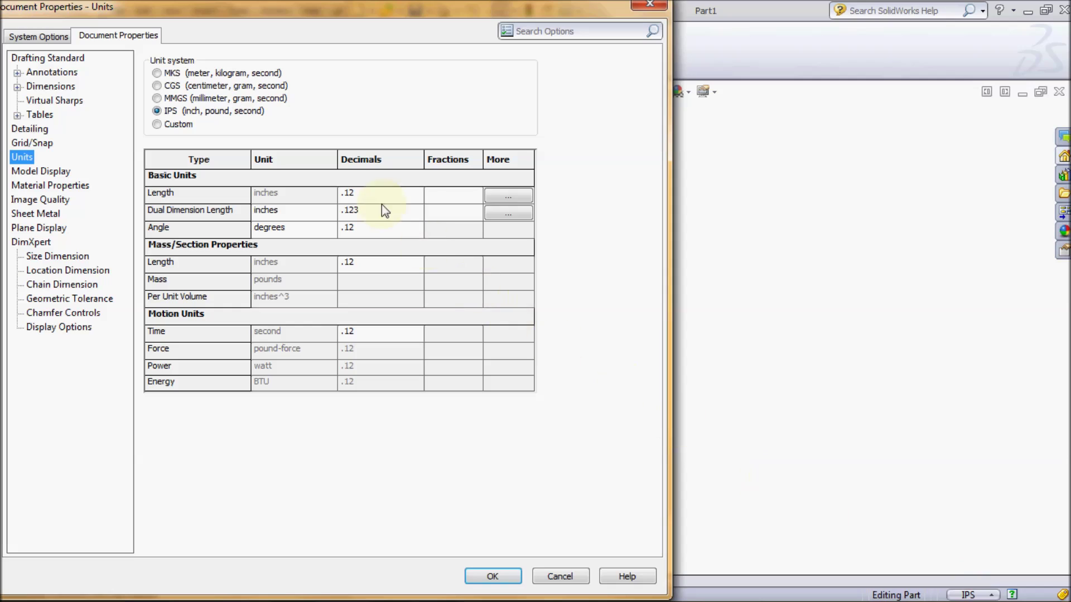
{"action": "left_click", "coordinate": [248, 74]}
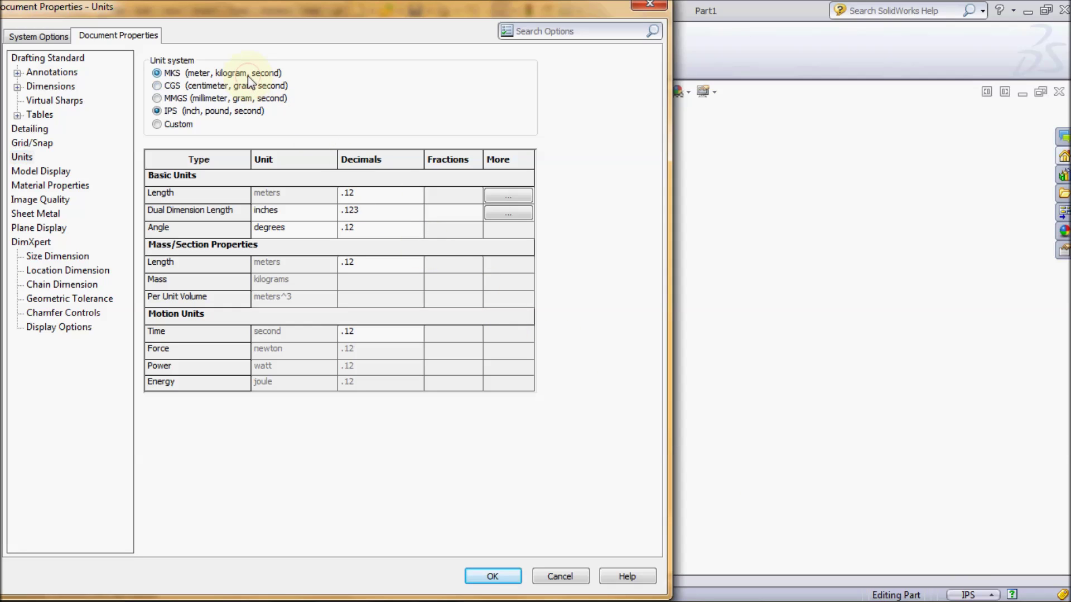
{"action": "left_click", "coordinate": [415, 190]}
{"action": "left_click", "coordinate": [357, 230]}
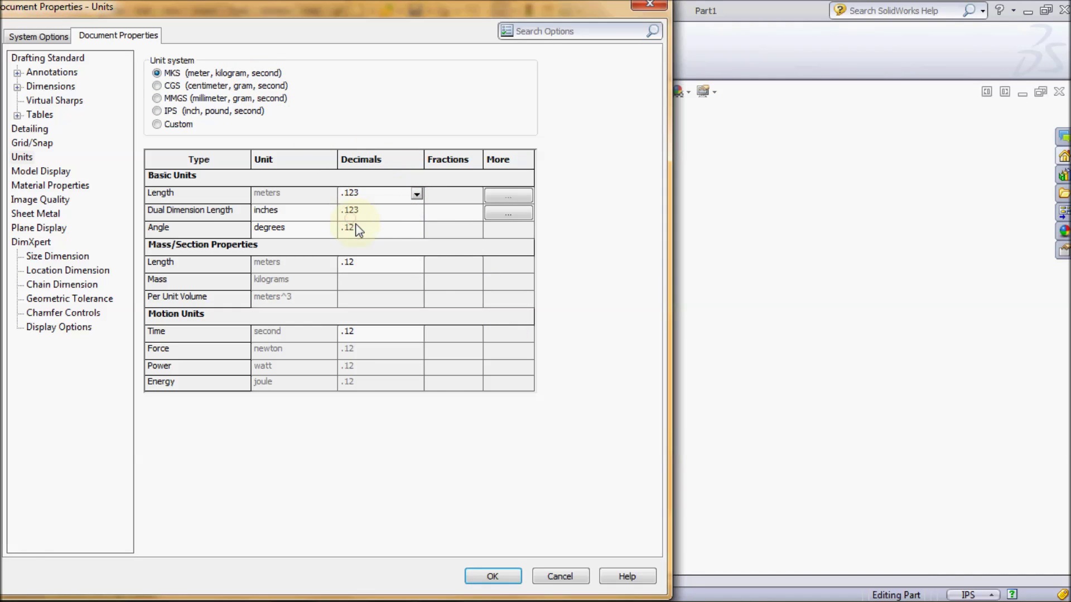
{"action": "left_click", "coordinate": [507, 572]}
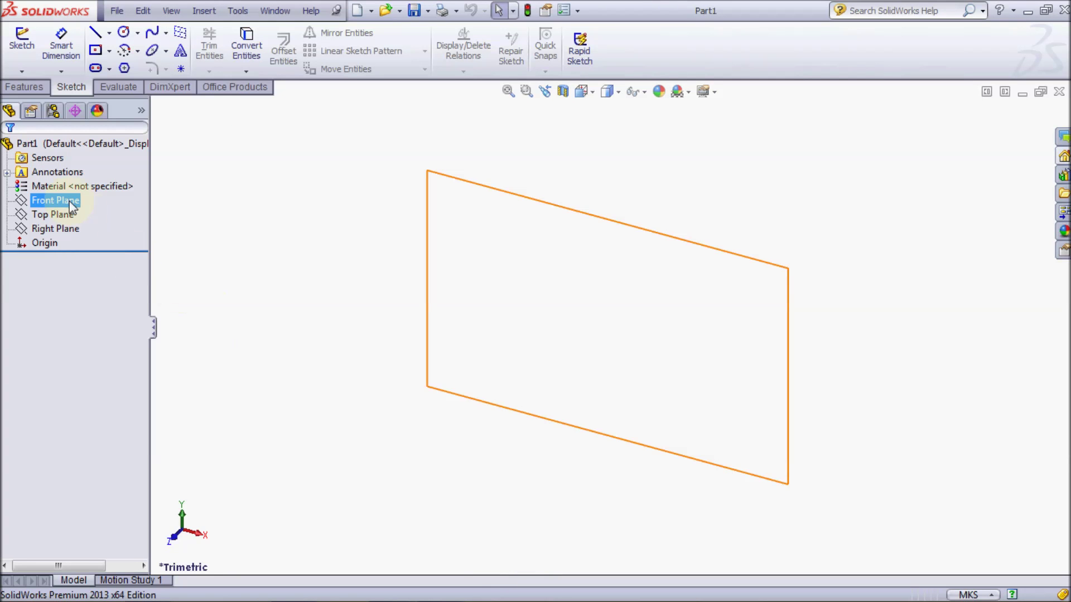
On the Front Plane, sketch the first bay: bottom segment, vertical, and slope back to the origin
{"action": "left_click", "coordinate": [53, 200]}
{"action": "left_click", "coordinate": [79, 180]}
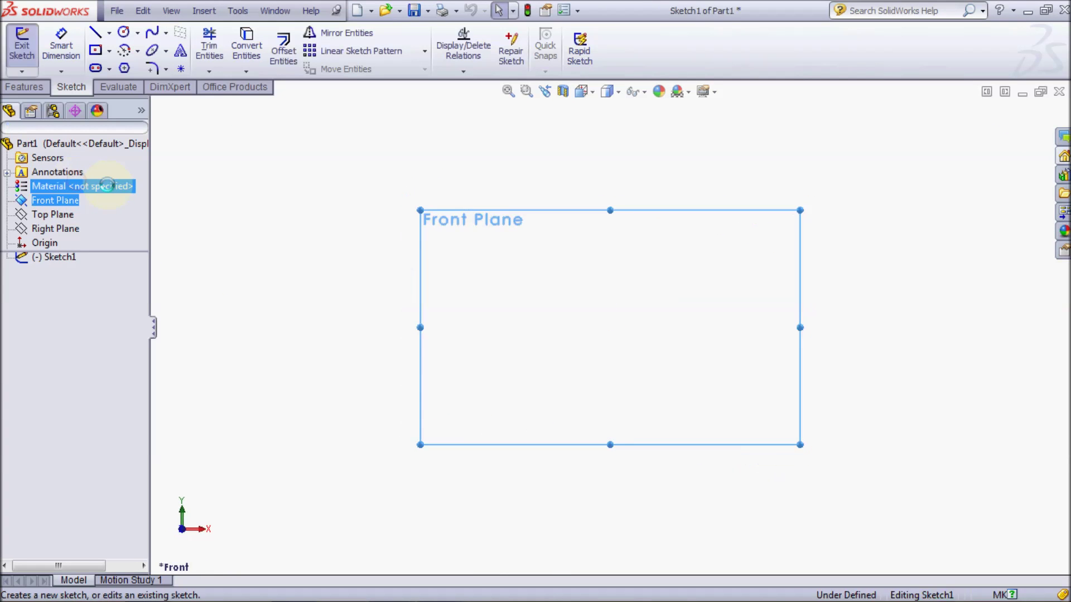
{"action": "left_click", "coordinate": [96, 34]}
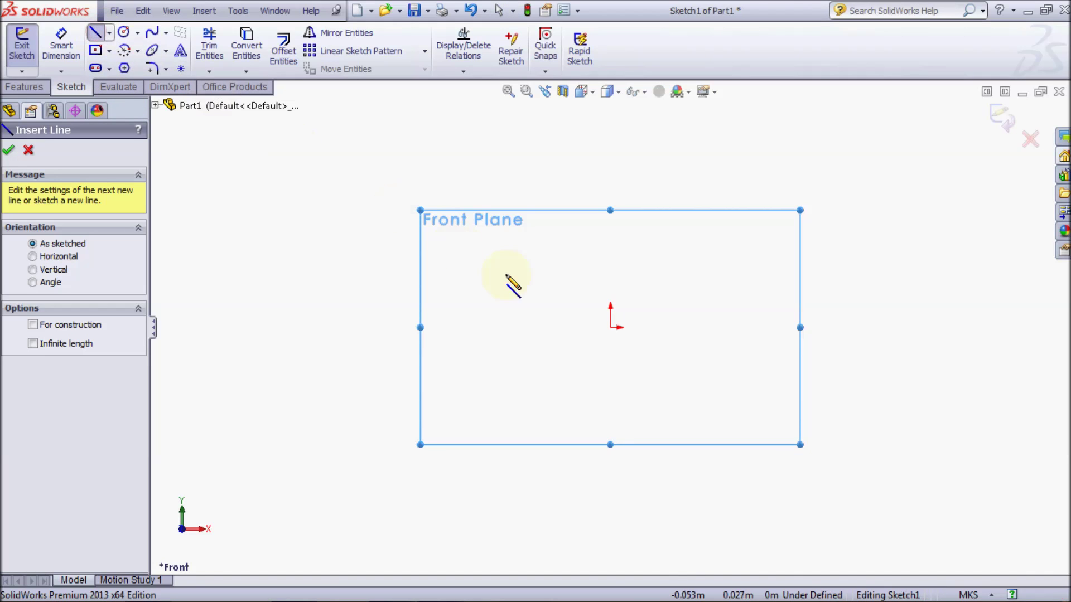
{"action": "left_click", "coordinate": [611, 327]}
{"action": "left_click", "coordinate": [686, 327]}
{"action": "left_click", "coordinate": [687, 273]}
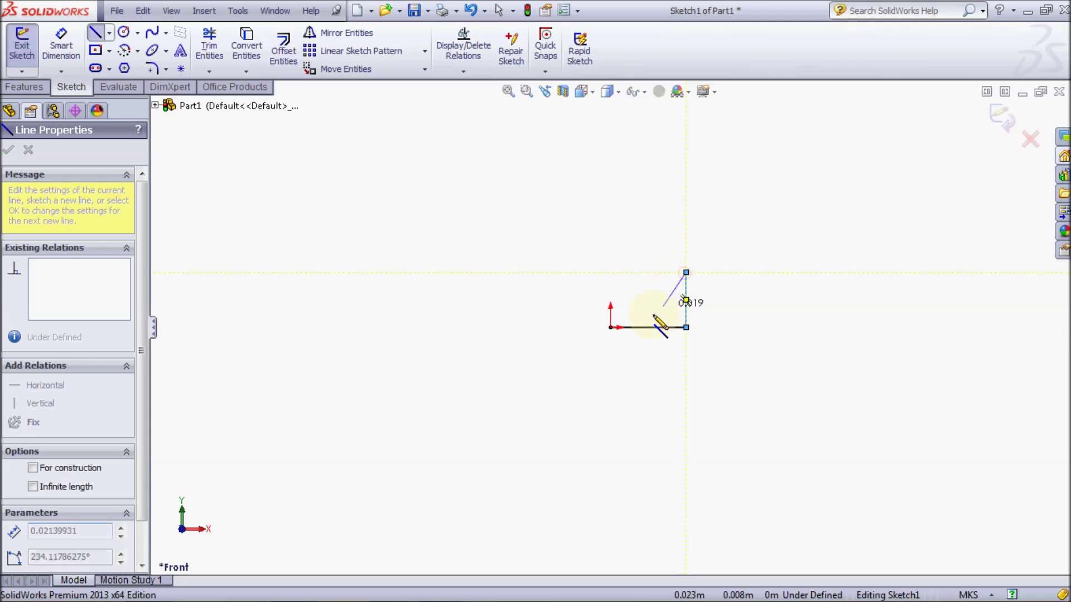
{"action": "left_click", "coordinate": [612, 327]}
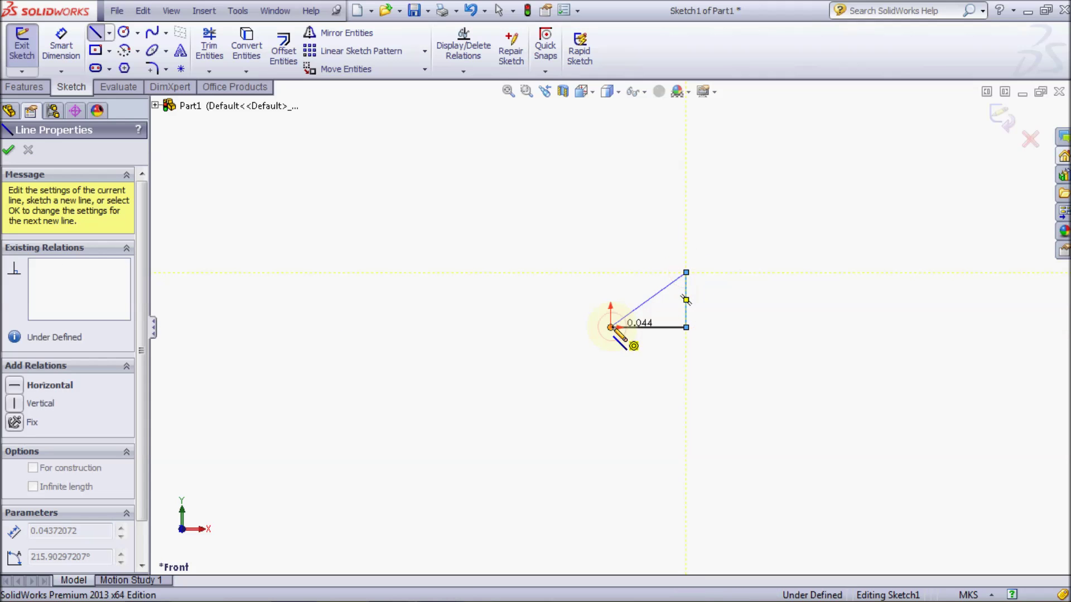
Extend the sloped top chord to the peak with two more verticals and bottom segments
{"action": "left_click", "coordinate": [687, 273]}
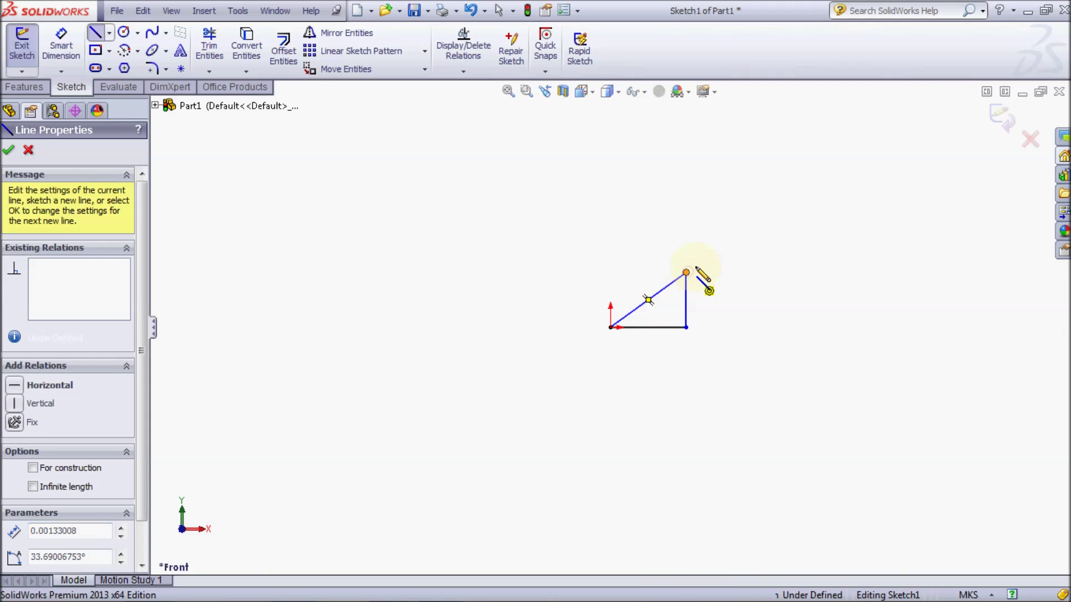
{"action": "left_click", "coordinate": [750, 226]}
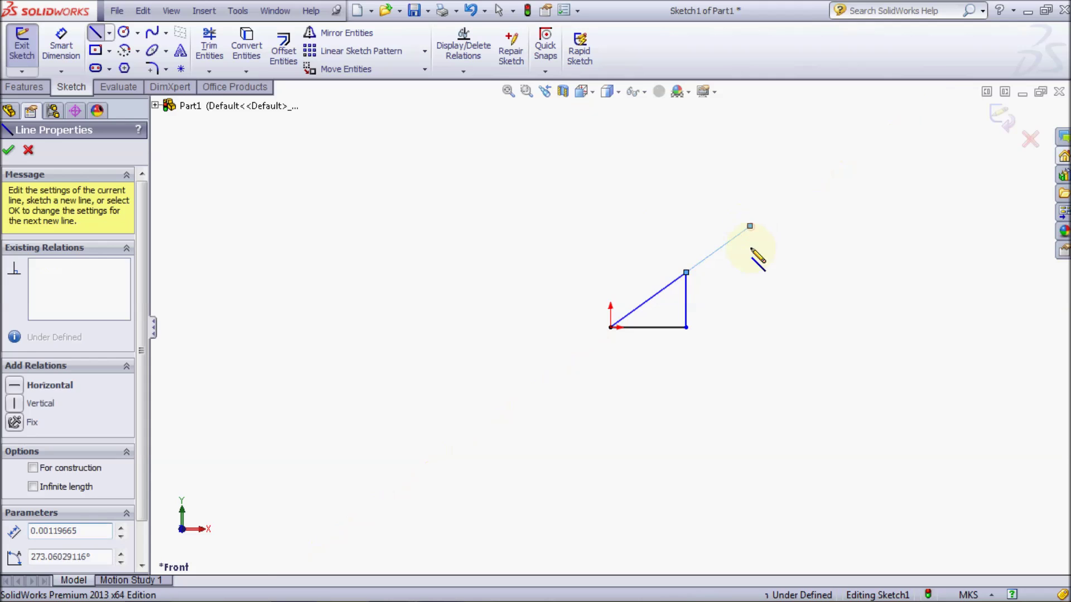
{"action": "left_click", "coordinate": [749, 328]}
{"action": "left_click", "coordinate": [686, 327]}
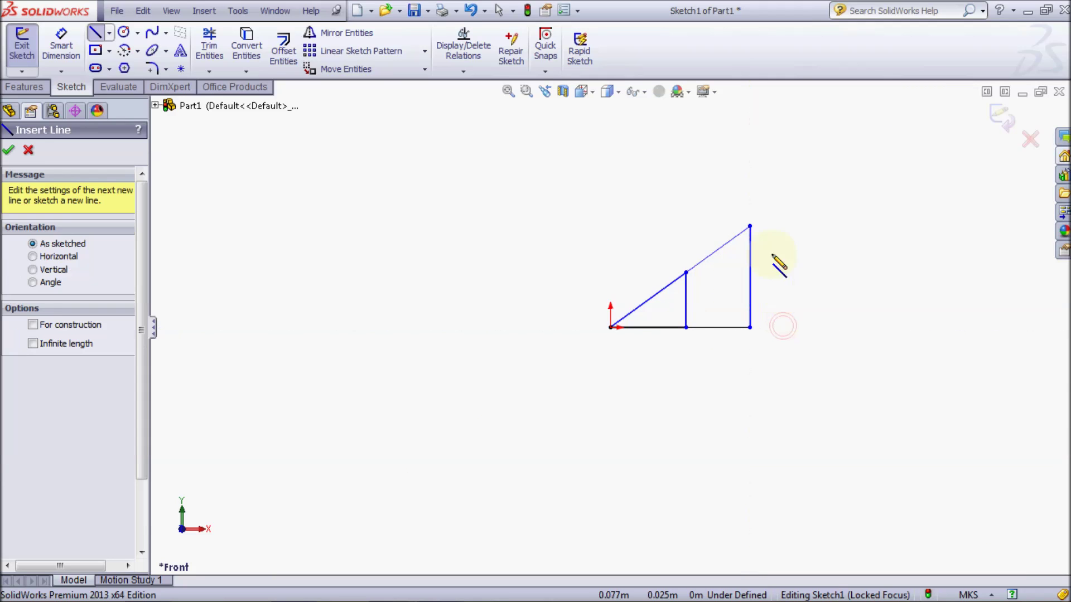
{"action": "left_click", "coordinate": [751, 227]}
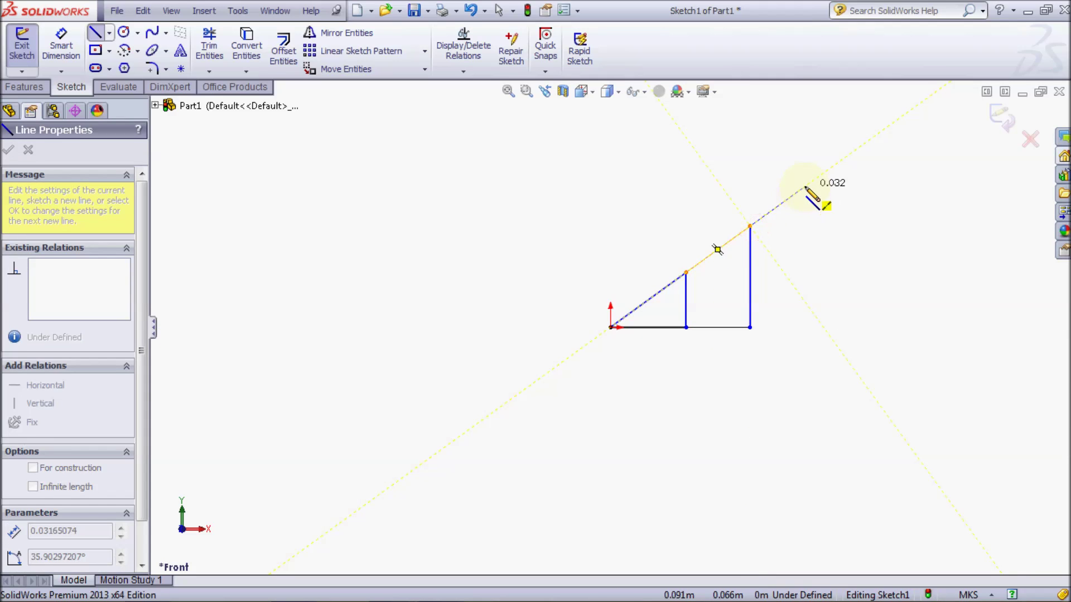
{"action": "left_click", "coordinate": [807, 186]}
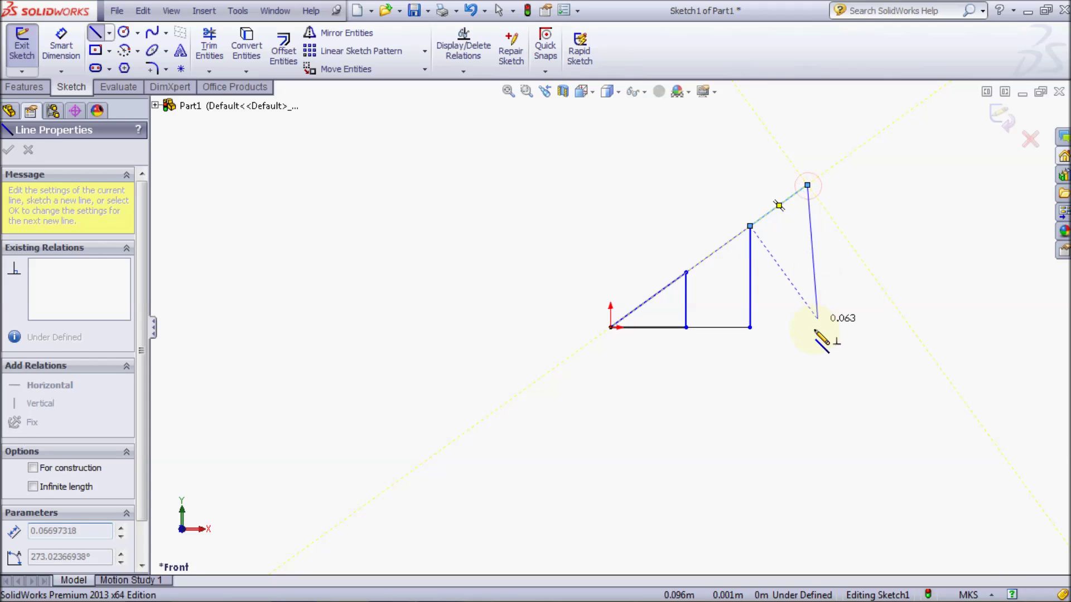
{"action": "left_click", "coordinate": [809, 328]}
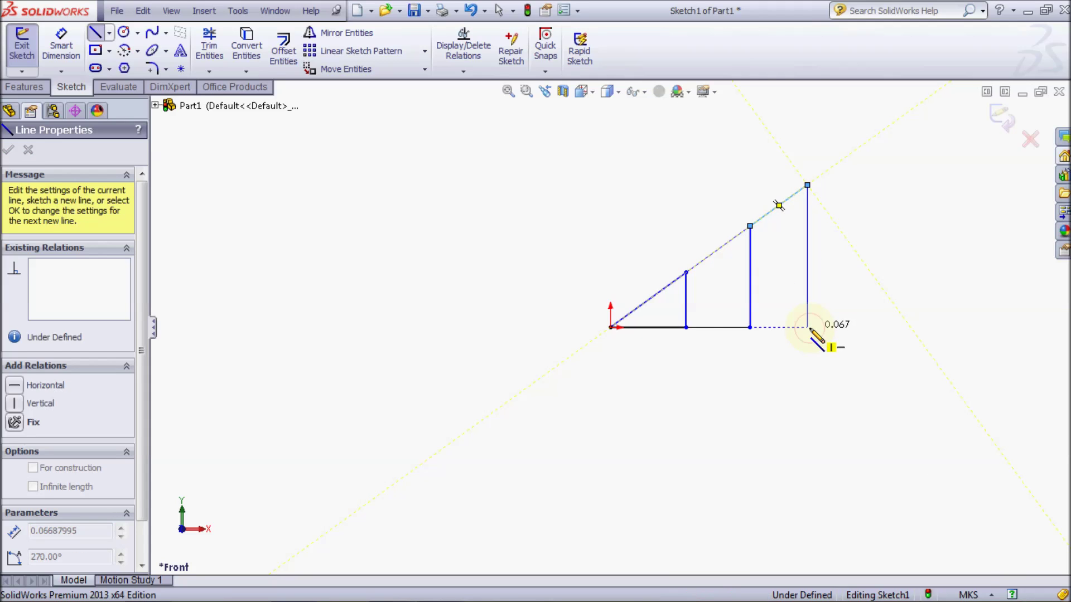
{"action": "left_click", "coordinate": [751, 328]}
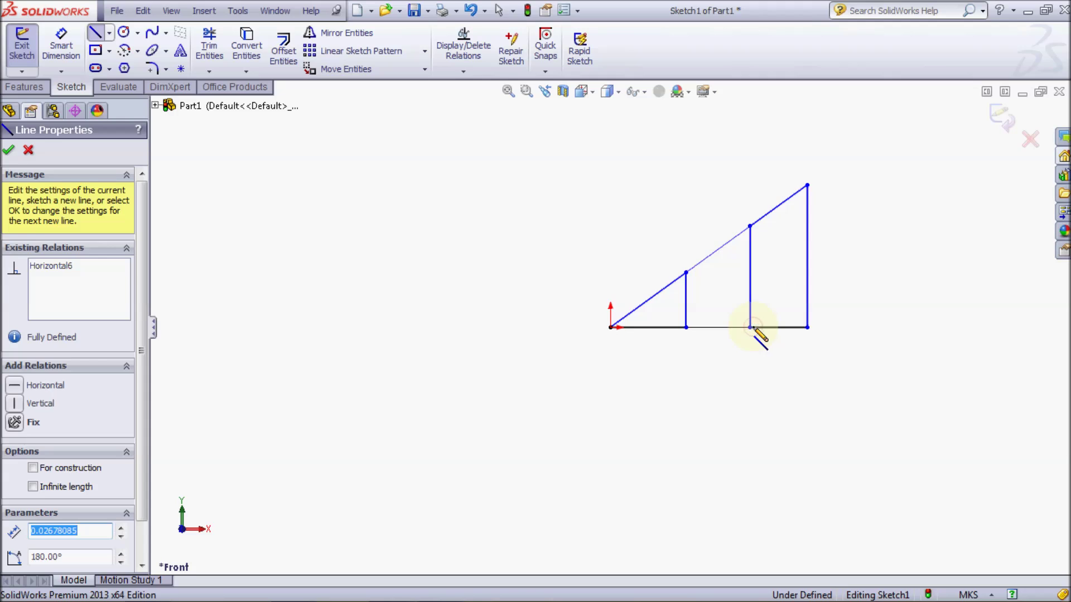
{"action": "key", "text": "Escape"}
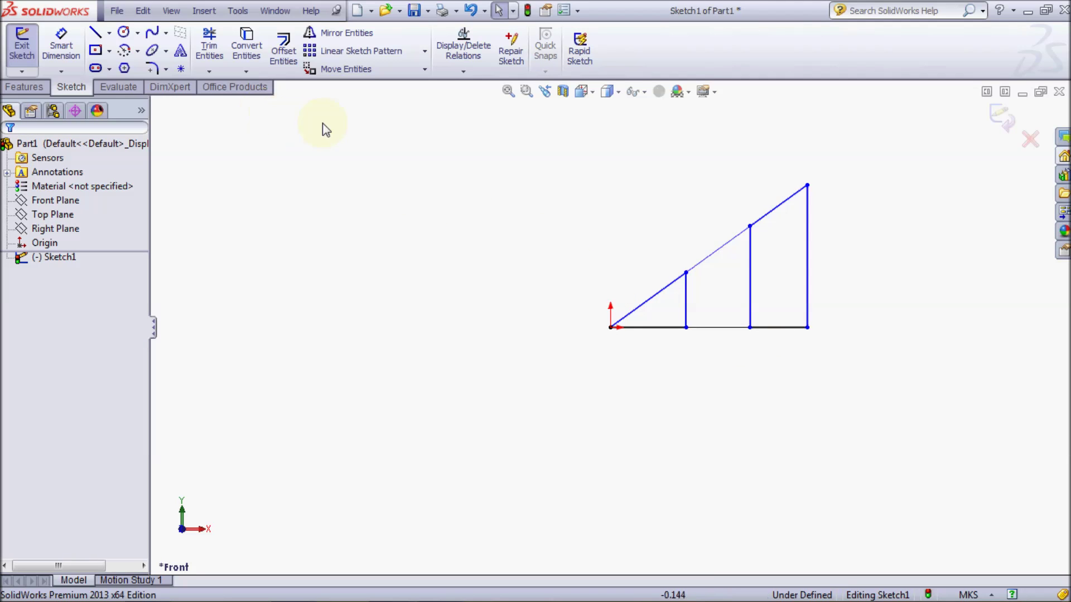
Add an Equal relation to the three bottom chord segments
{"action": "left_click", "coordinate": [474, 71]}
{"action": "left_click", "coordinate": [475, 96]}
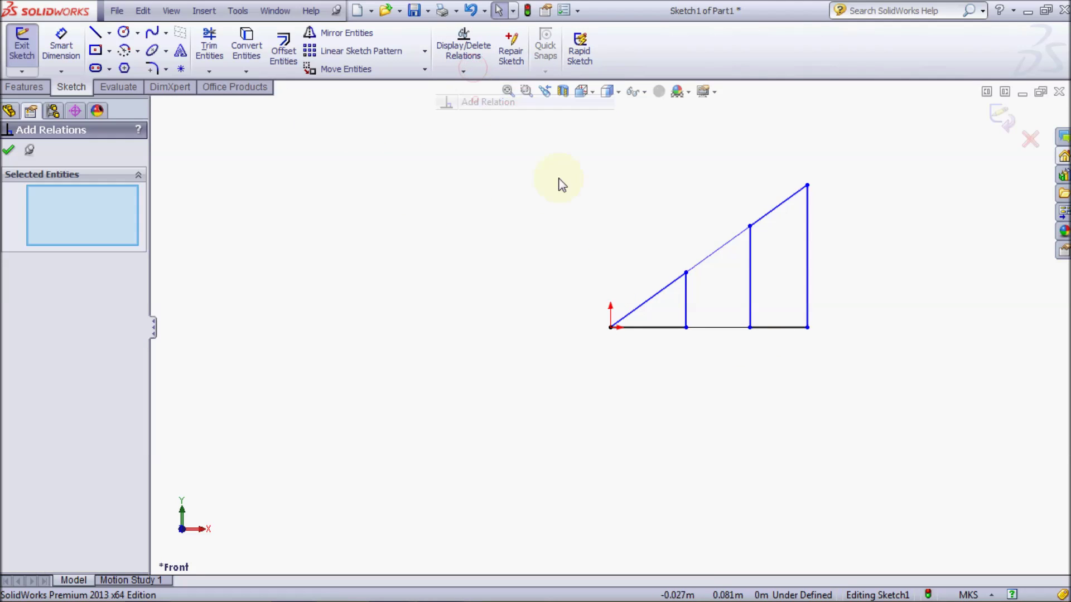
{"action": "left_click", "coordinate": [651, 328]}
{"action": "left_click", "coordinate": [712, 329]}
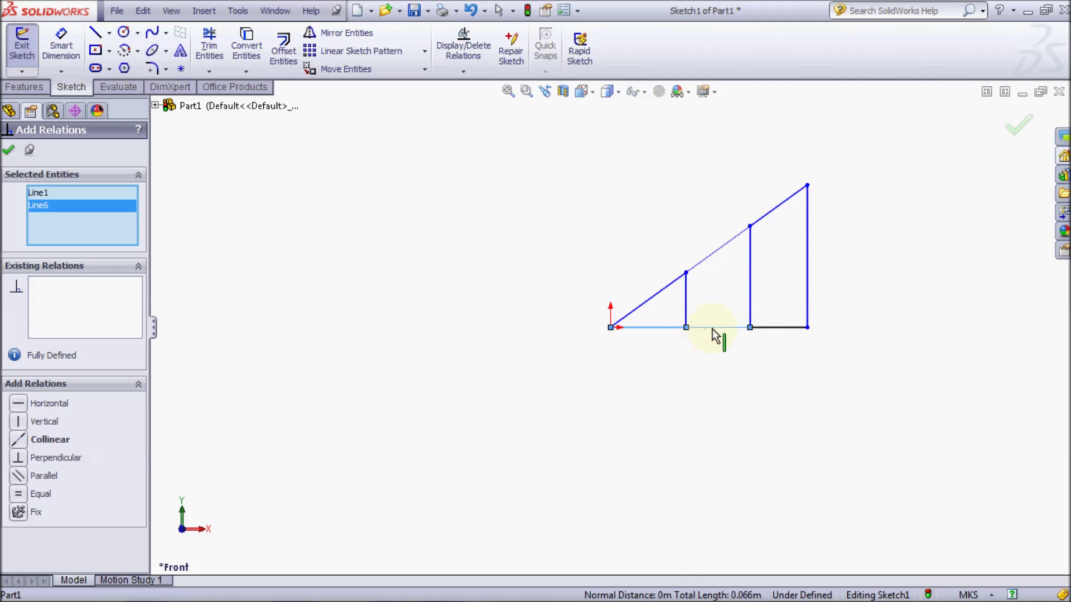
{"action": "left_click", "coordinate": [772, 329]}
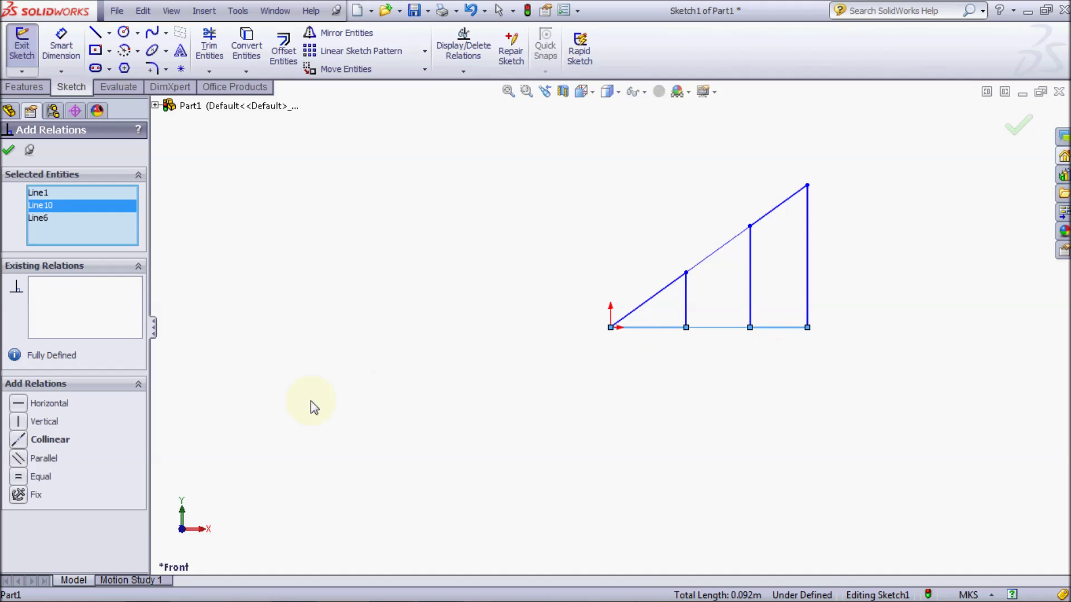
{"action": "left_click", "coordinate": [45, 478]}
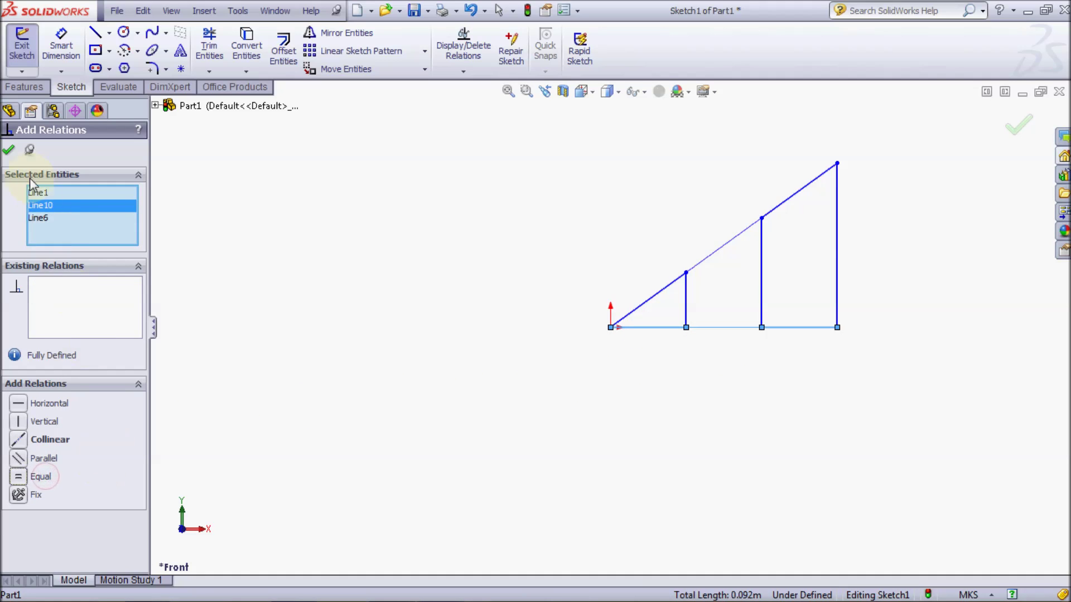
{"action": "left_click", "coordinate": [8, 150]}
{"action": "left_click", "coordinate": [396, 223]}
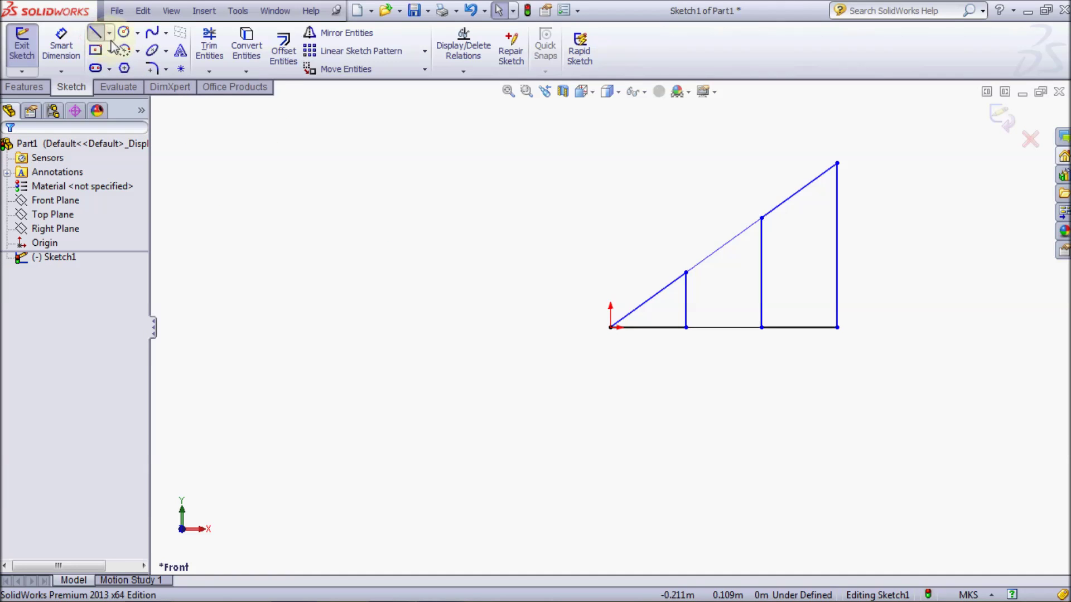
Draw two diagonals from the vertical tops down to the next bottom joints
{"action": "left_click", "coordinate": [96, 33]}
{"action": "left_click", "coordinate": [687, 273]}
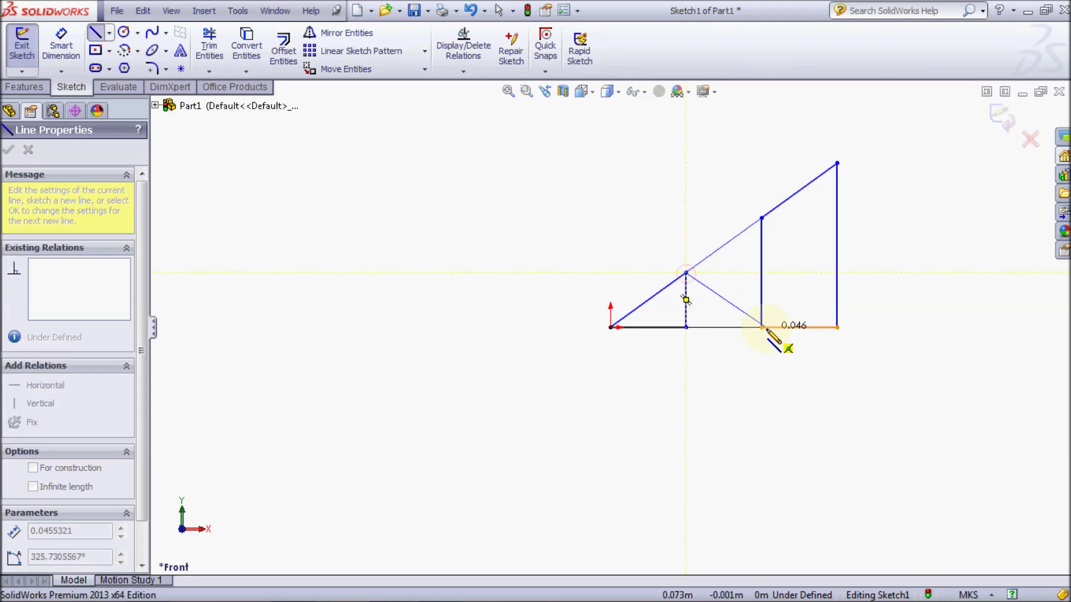
{"action": "left_click", "coordinate": [761, 328]}
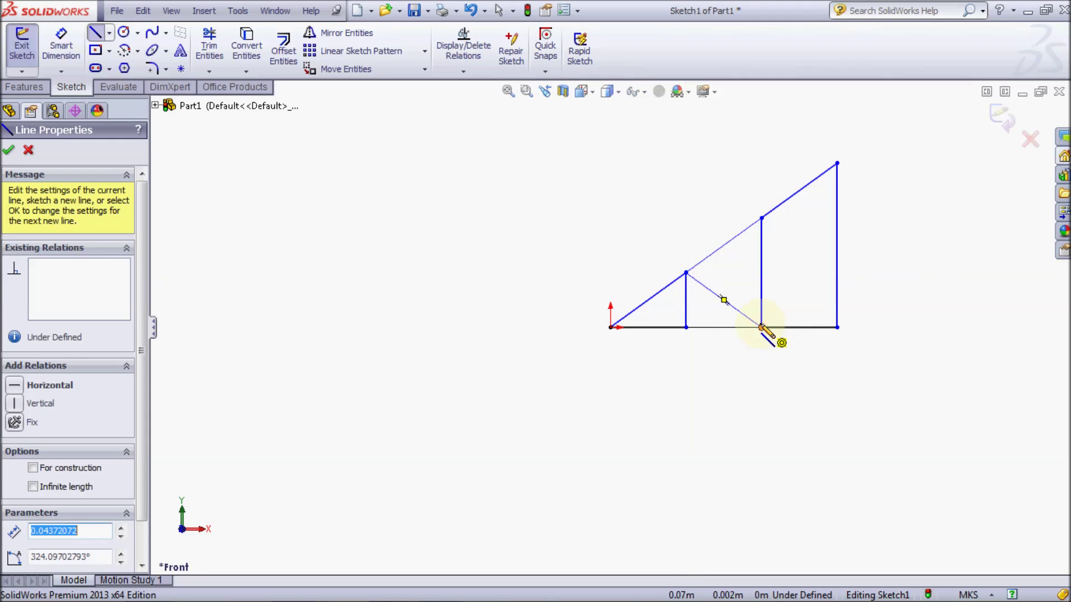
{"action": "left_click", "coordinate": [761, 218]}
{"action": "left_click", "coordinate": [836, 327]}
{"action": "key", "text": "Escape"}
{"action": "key", "text": "Escape"}
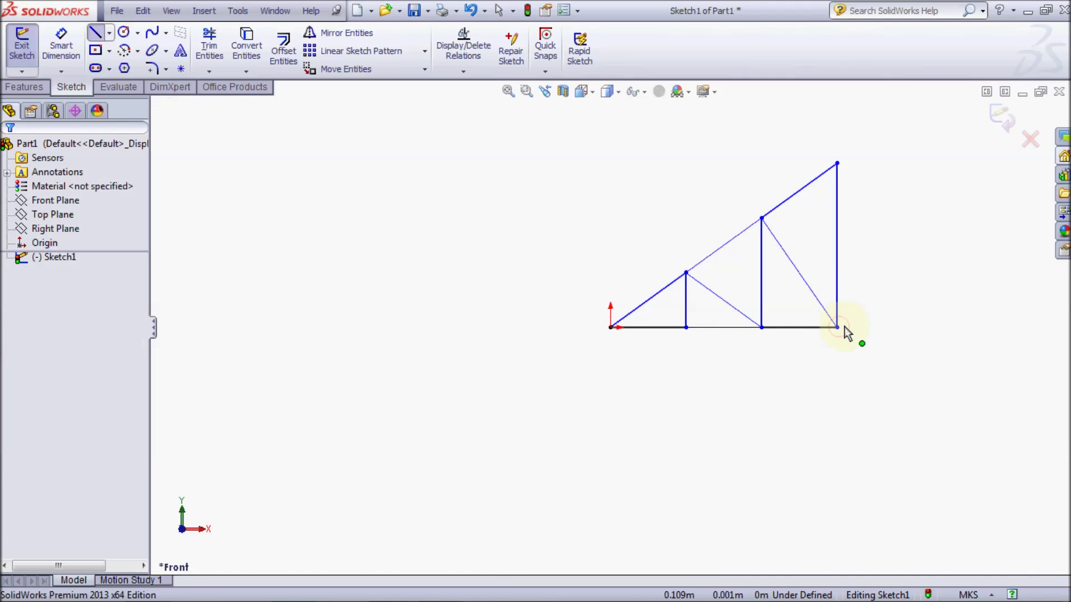
Mirror the top chords, verticals and diagonals about the tall vertical Line9
{"action": "left_click", "coordinate": [360, 31]}
{"action": "left_click", "coordinate": [804, 195]}
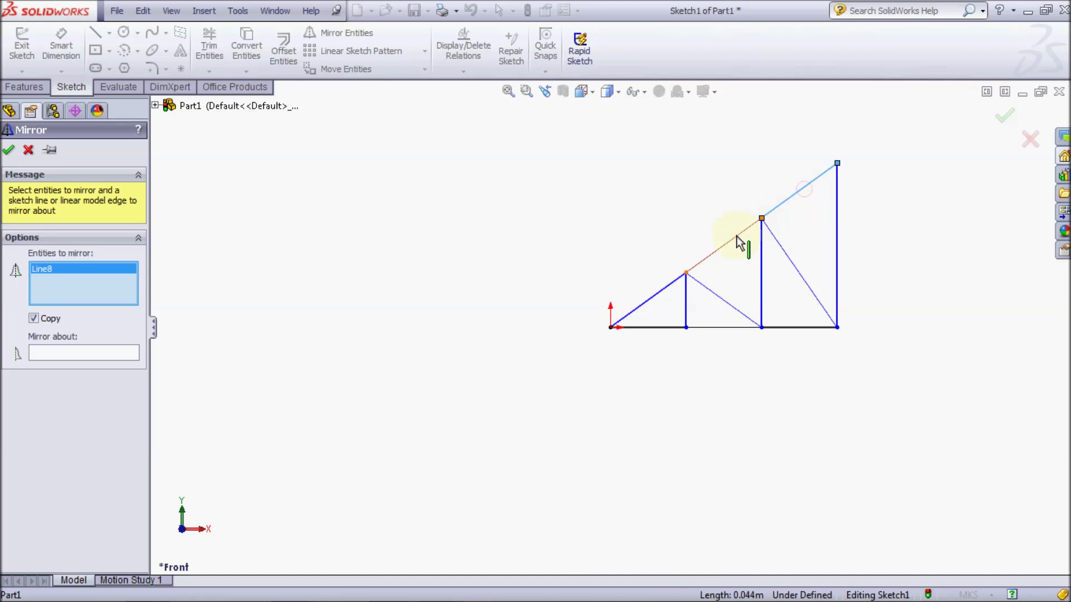
{"action": "left_click", "coordinate": [741, 232]}
{"action": "left_click", "coordinate": [665, 291]}
{"action": "left_click", "coordinate": [708, 289]}
{"action": "left_click", "coordinate": [763, 290]}
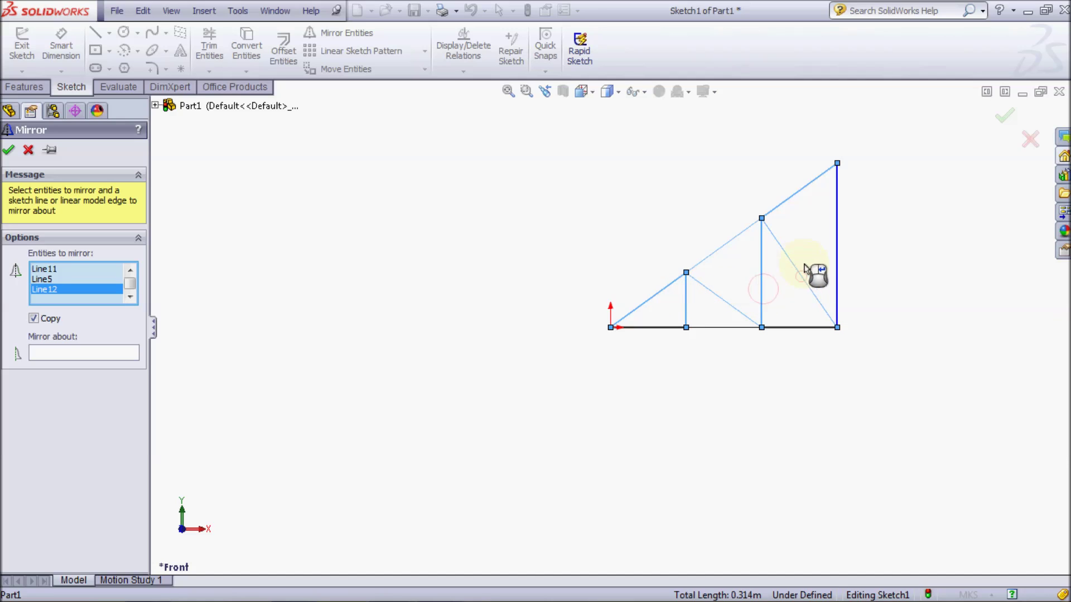
{"action": "left_click", "coordinate": [120, 358]}
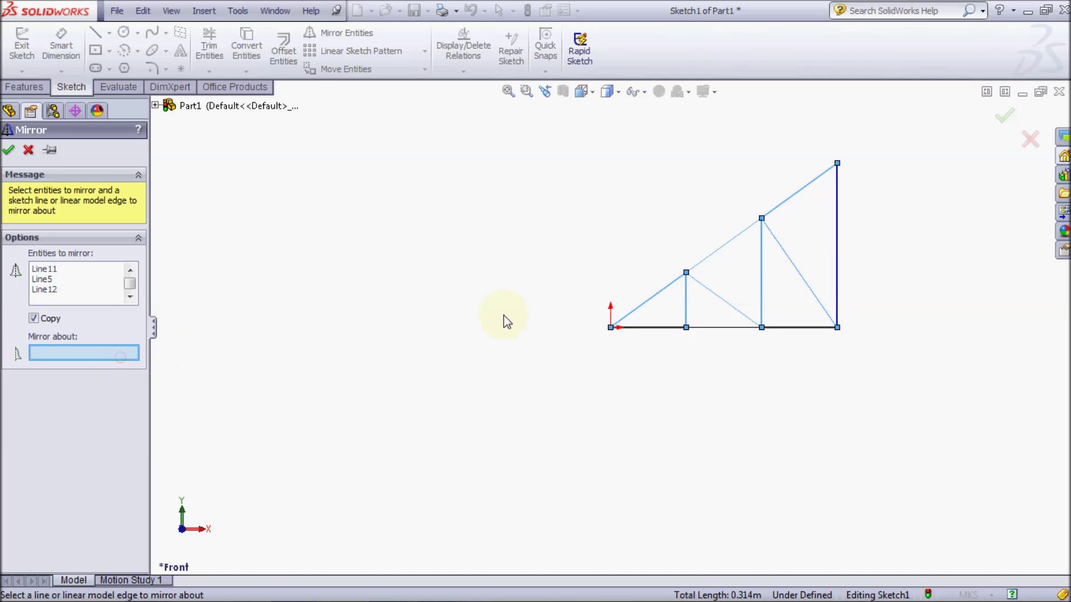
{"action": "left_click", "coordinate": [837, 271]}
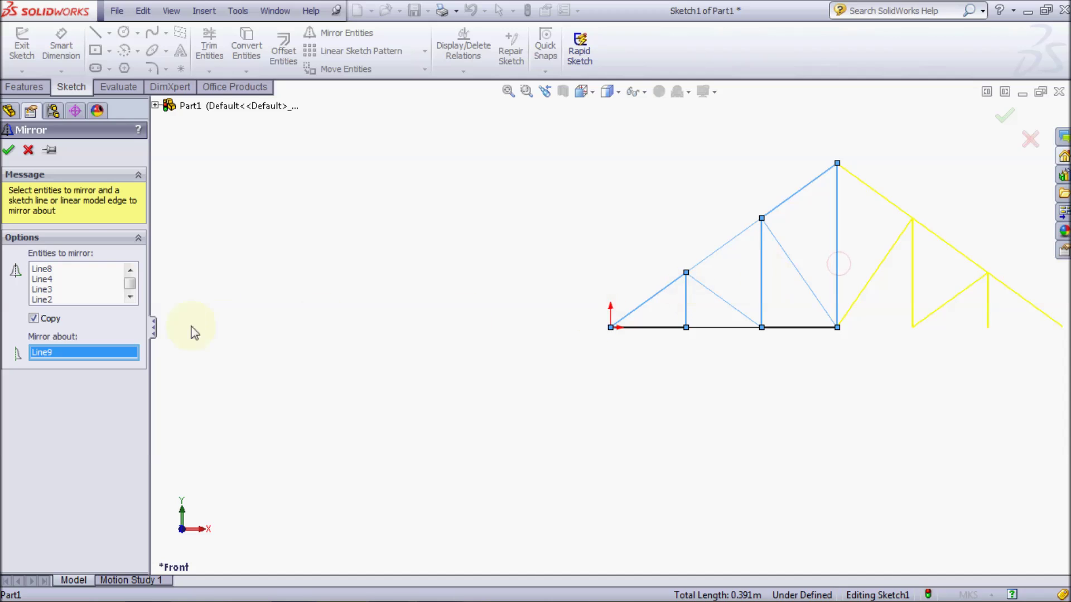
{"action": "left_click", "coordinate": [8, 150]}
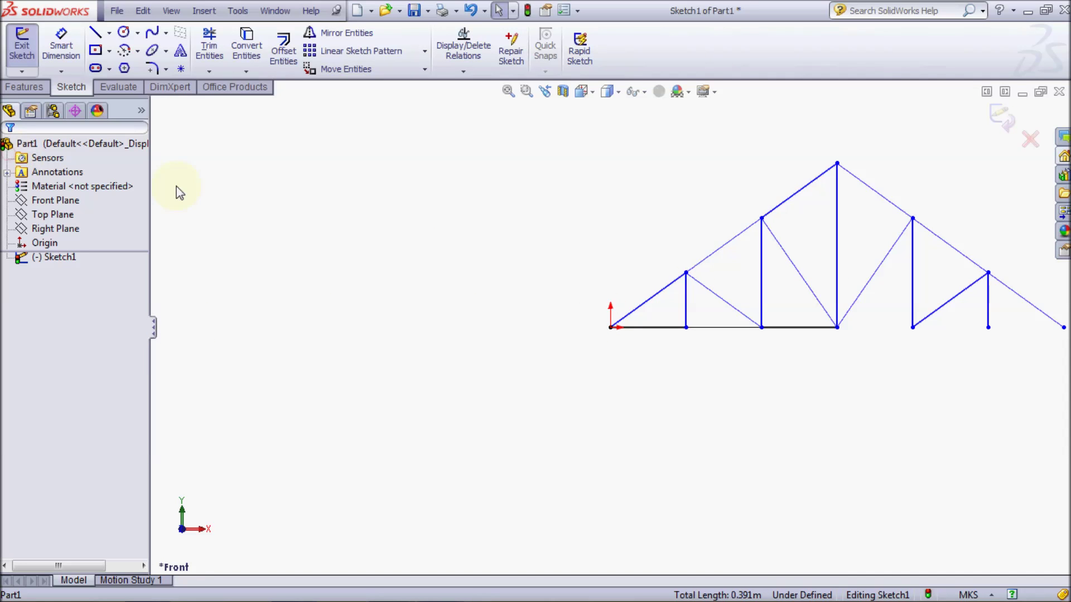
Draw the three missing bottom chord segments under the mirrored right half
{"action": "mouse_move", "coordinate": [828, 411]}
{"action": "middle_mouse_down", "text": "ctrl"}
{"action": "mouse_move", "coordinate": [627, 421]}
{"action": "mouse_move", "coordinate": [624, 433]}
{"action": "middle_mouse_up", "text": "ctrl"}
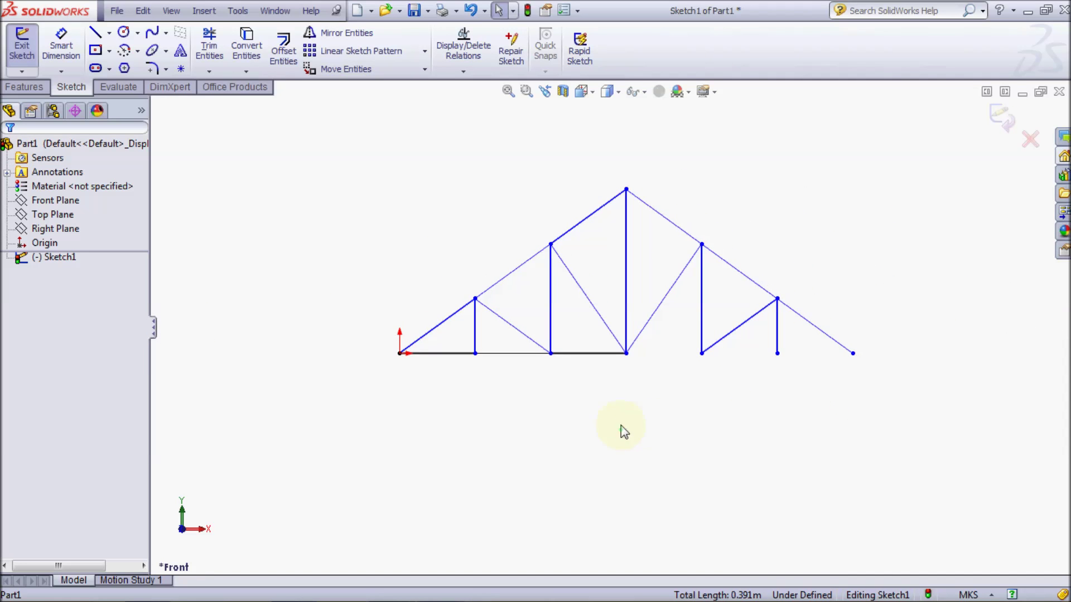
{"action": "left_click", "coordinate": [95, 32]}
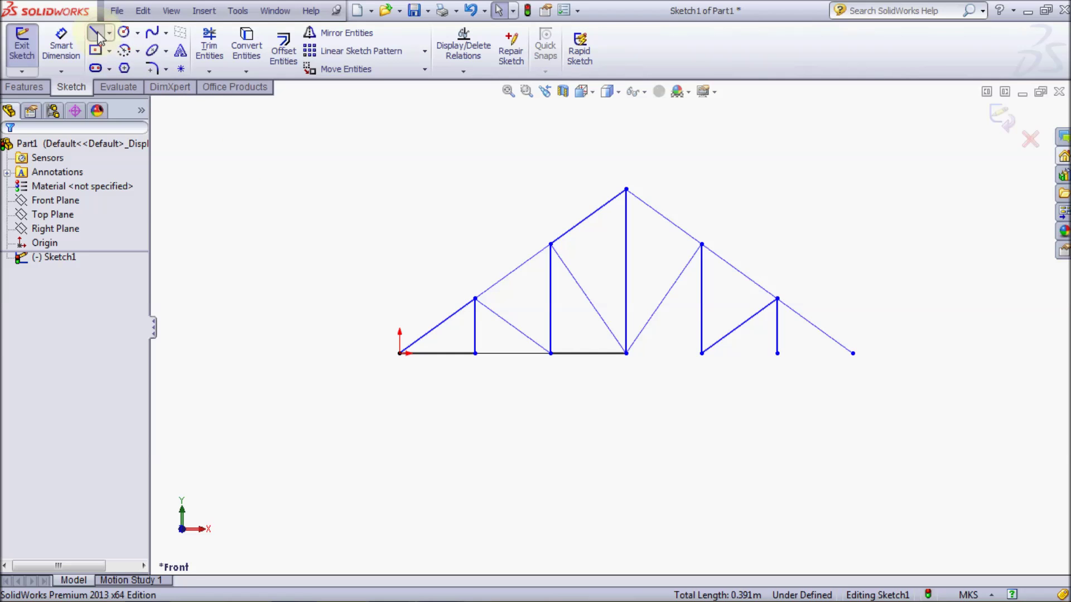
{"action": "left_click", "coordinate": [626, 353]}
{"action": "left_click", "coordinate": [702, 353]}
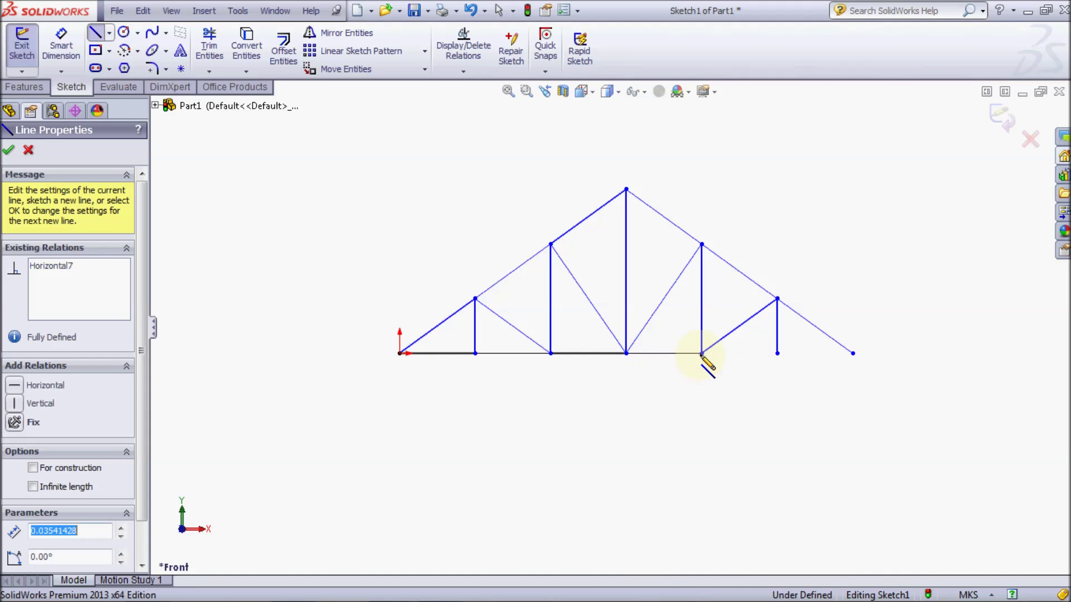
{"action": "left_click", "coordinate": [777, 353]}
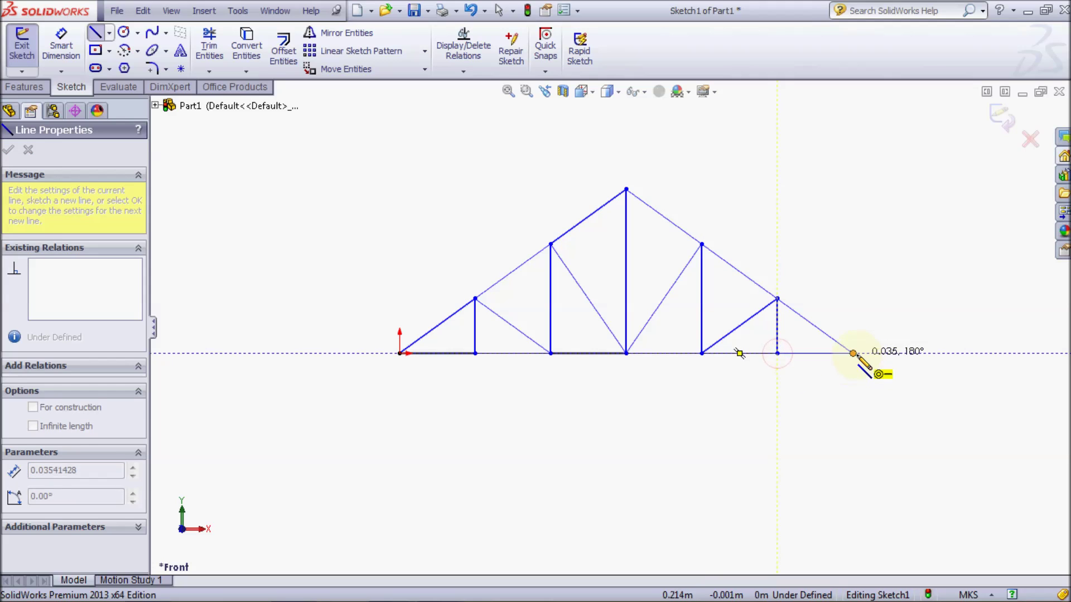
{"action": "left_click", "coordinate": [852, 353]}
{"action": "key", "text": "Escape"}
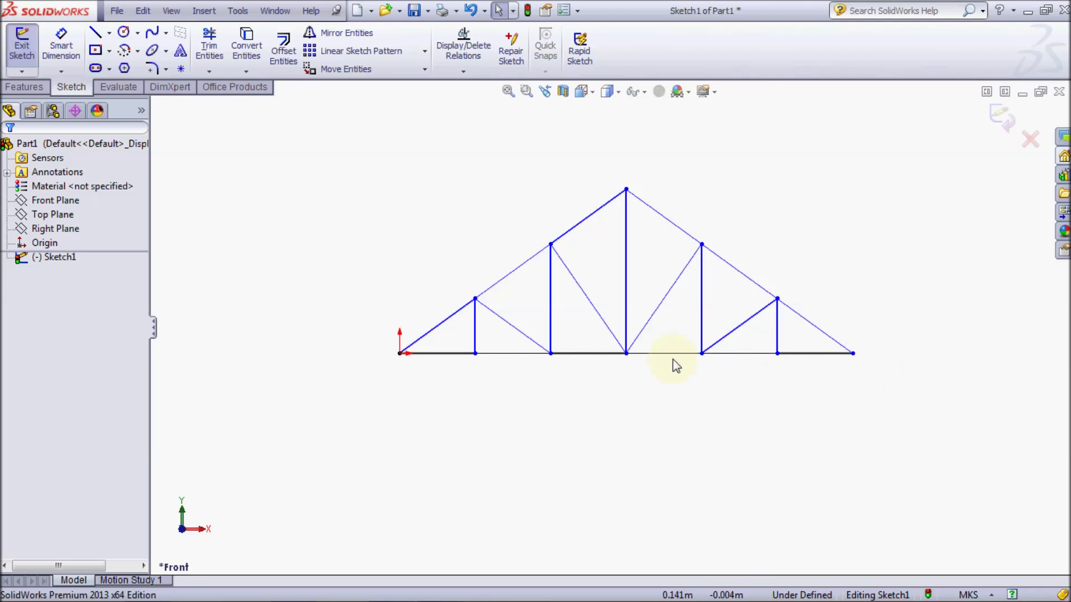
{"action": "left_click", "coordinate": [61, 44]}
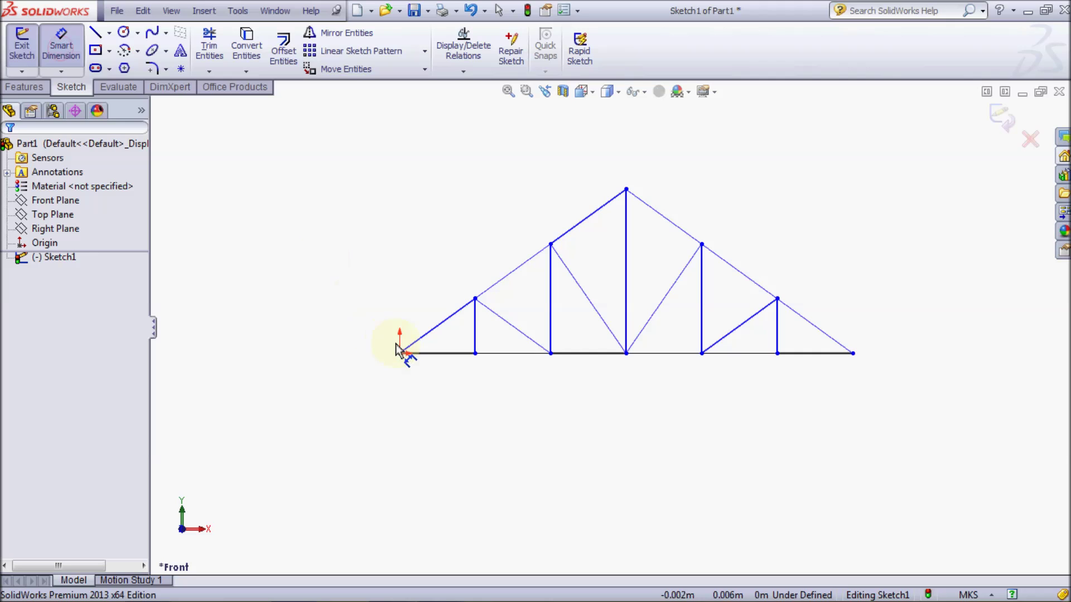
Dimension the centre vertical to 8 m and the overall bottom width to 30 m
{"action": "left_click", "coordinate": [627, 299]}
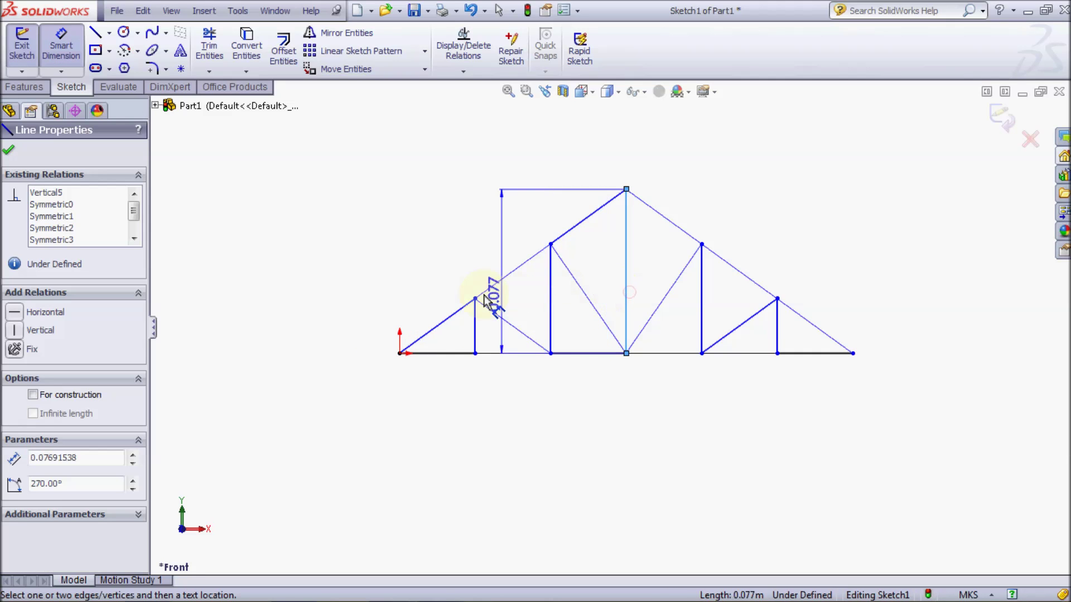
{"action": "left_click", "coordinate": [368, 304]}
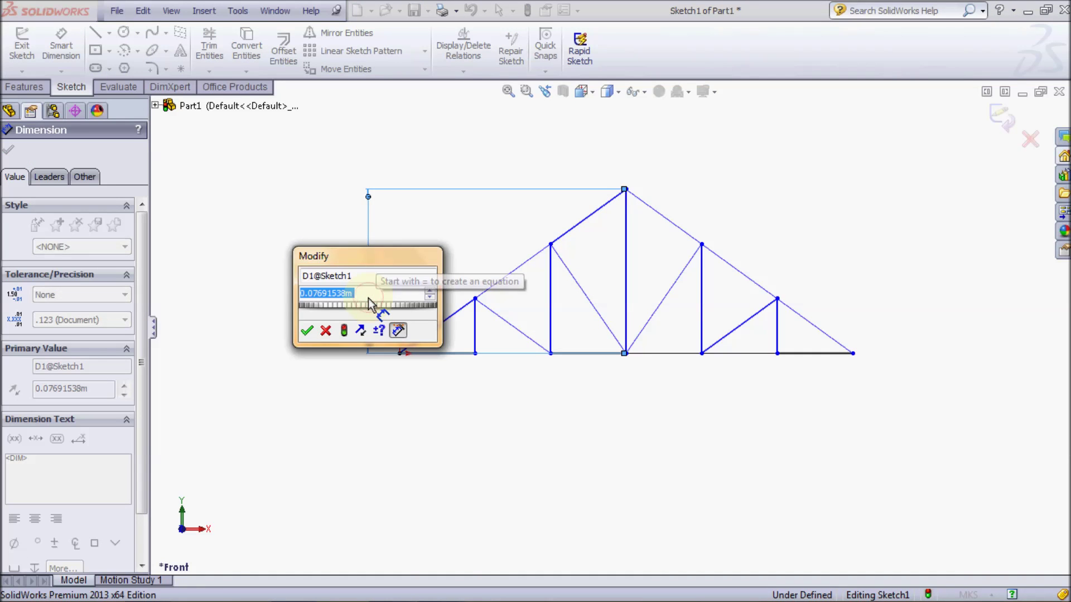
{"action": "type", "text": "8"}
{"action": "key", "text": "Return"}
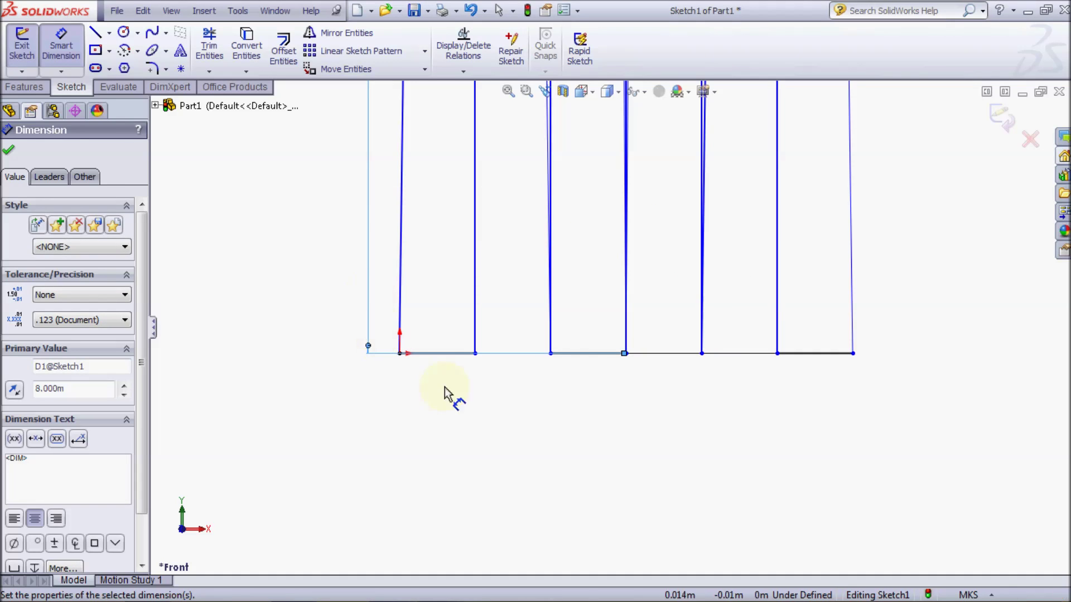
{"action": "left_click", "coordinate": [463, 414]}
{"action": "left_click", "coordinate": [399, 353]}
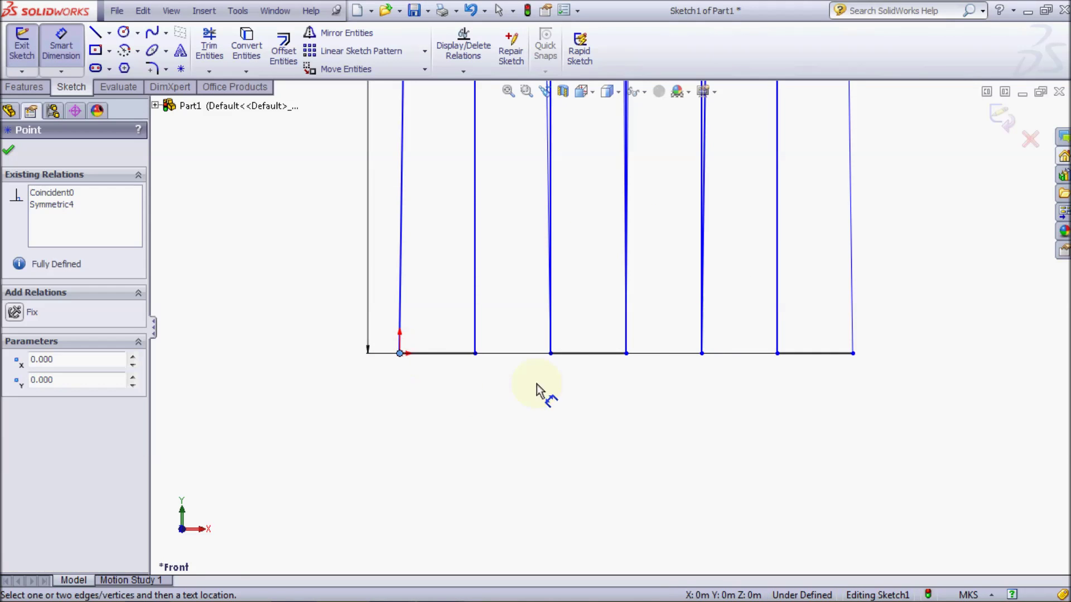
{"action": "left_click", "coordinate": [853, 354]}
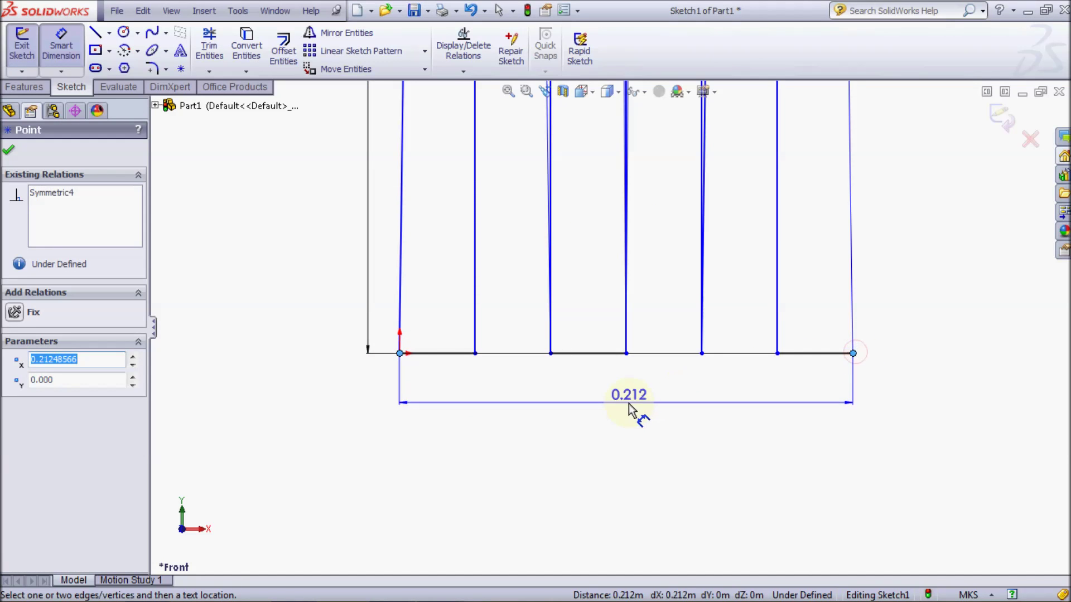
{"action": "left_click", "coordinate": [628, 404]}
{"action": "type", "text": "30"}
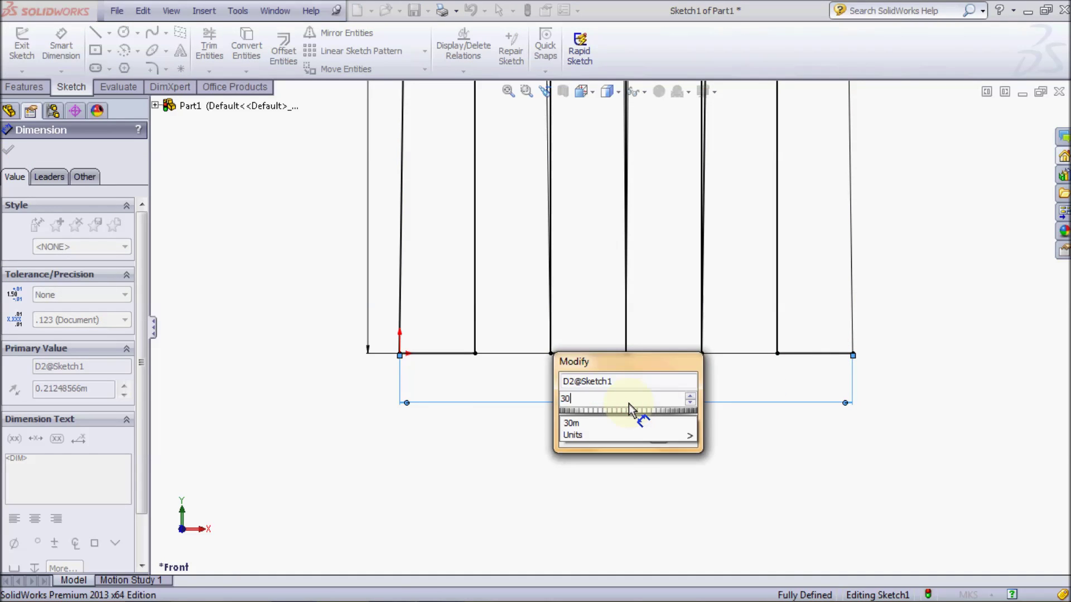
{"action": "key", "text": "Return"}
{"action": "left_click", "coordinate": [629, 460]}
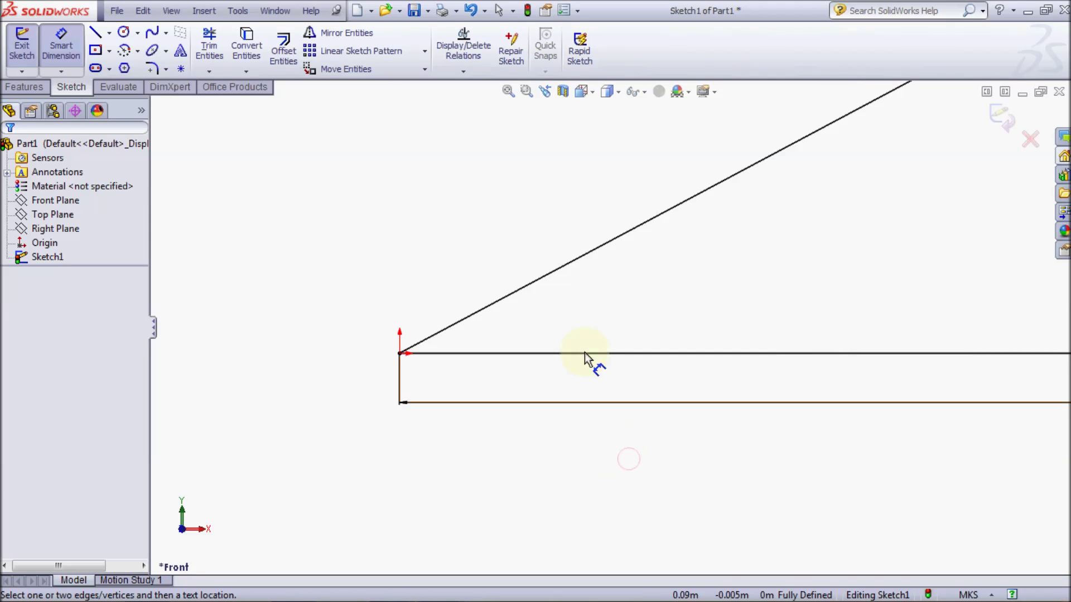
Zoom to fit, reposition the 8 and 30 dimensions clear of the truss, and exit the sketch
{"action": "left_click", "coordinate": [507, 92]}
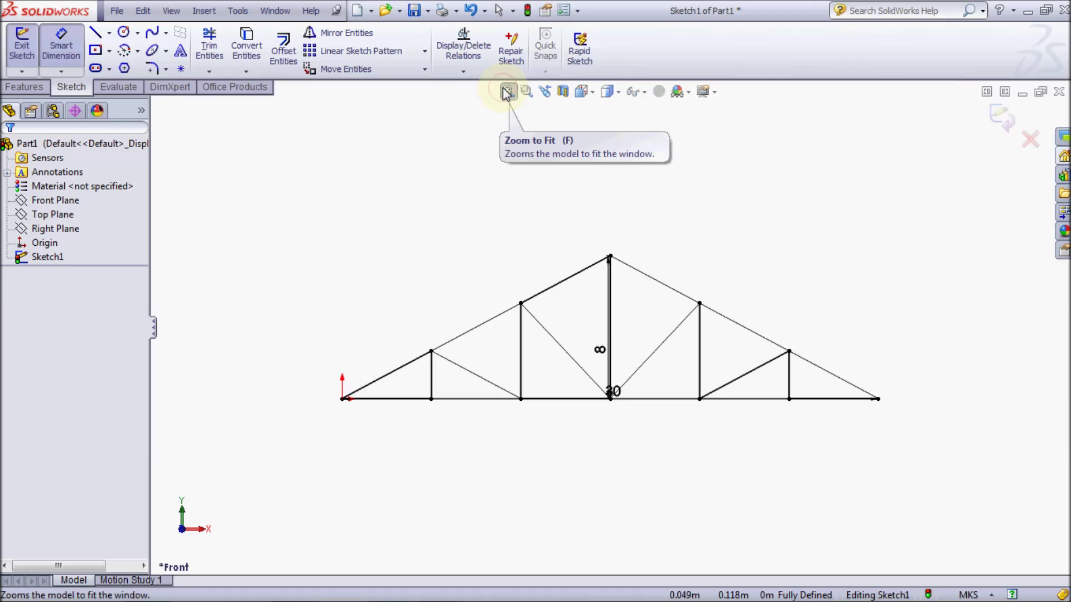
{"action": "left_click", "coordinate": [605, 351]}
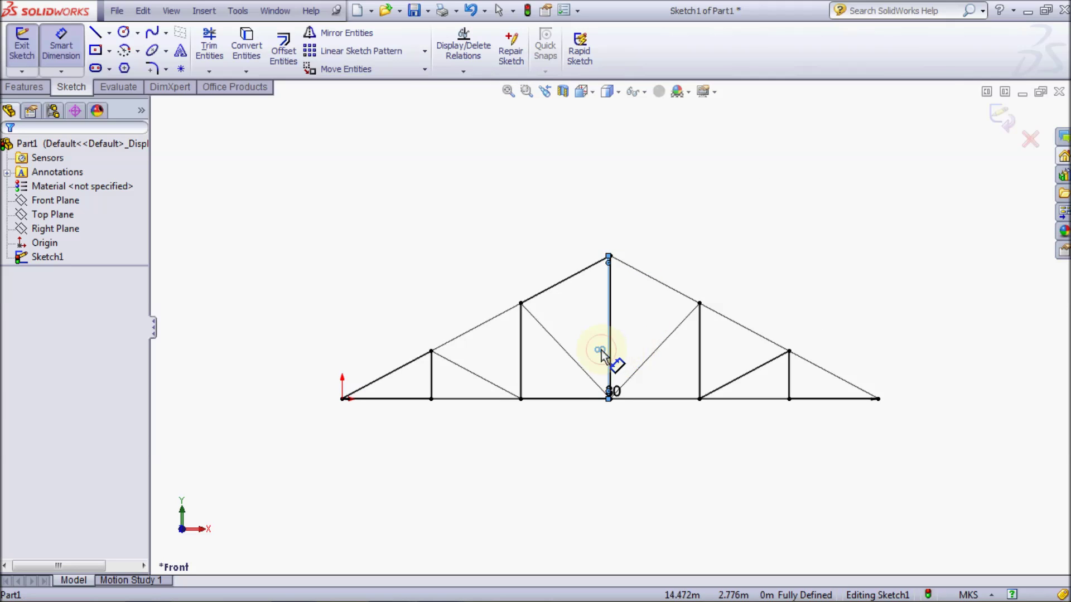
{"action": "left_click", "coordinate": [317, 340]}
{"action": "left_click", "coordinate": [619, 399]}
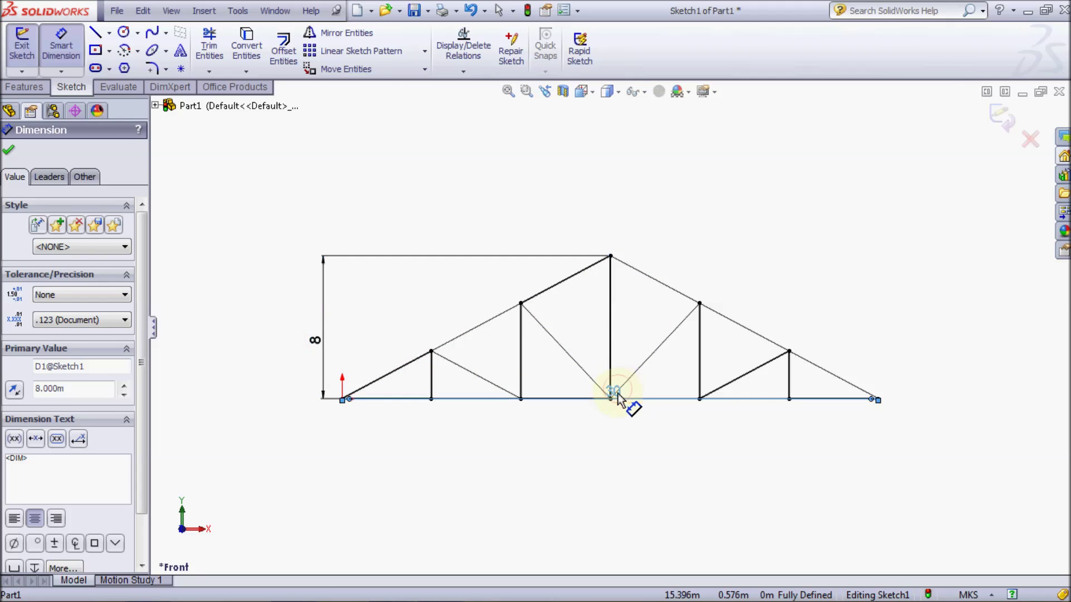
{"action": "left_click", "coordinate": [613, 428]}
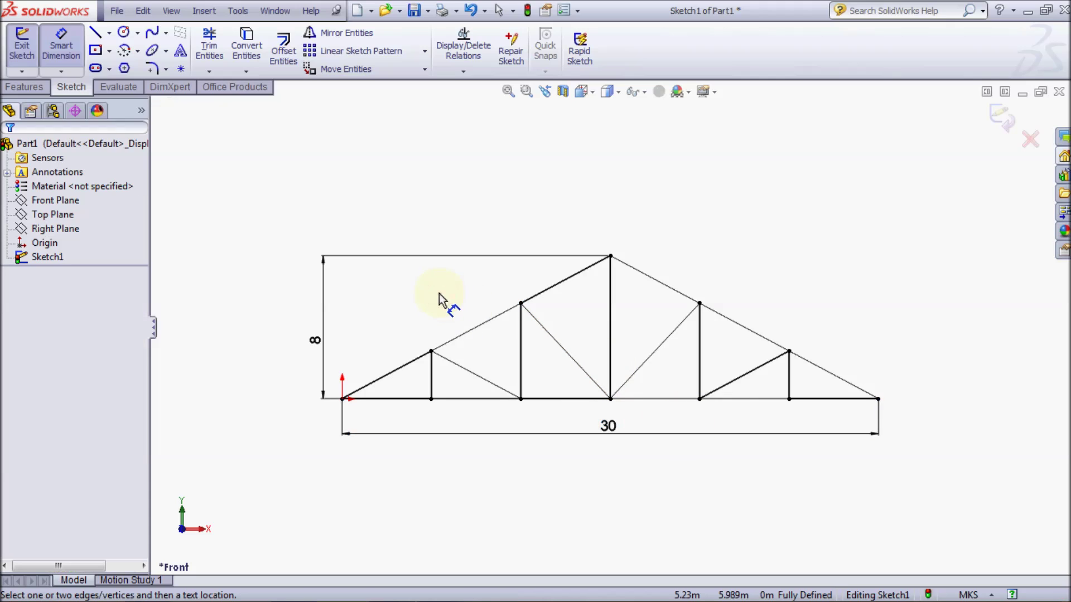
{"action": "left_click", "coordinate": [23, 47]}
{"action": "type", "text": "Truss"}
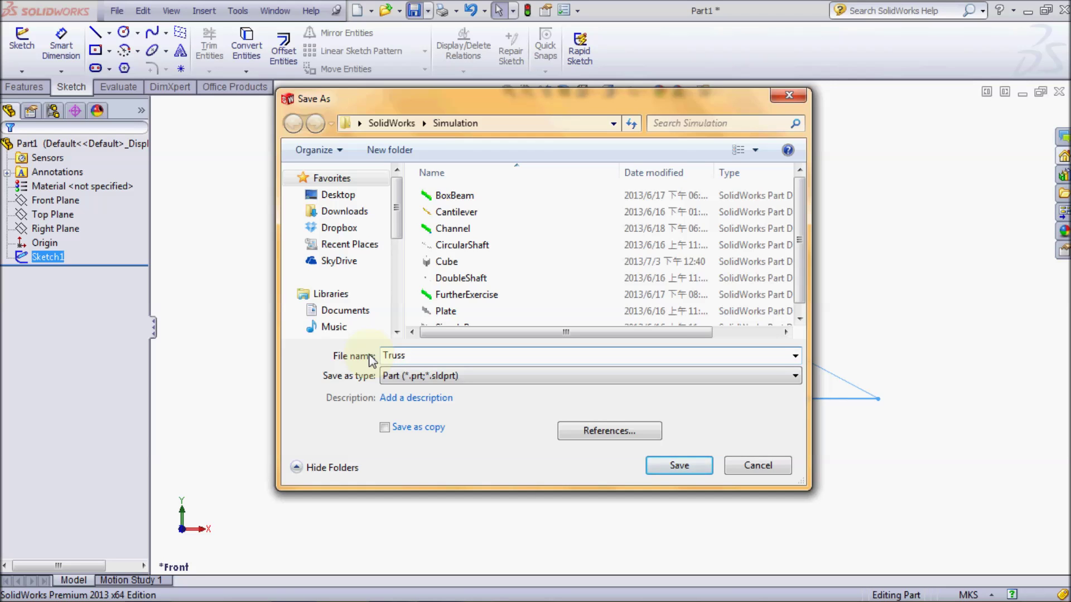
Save the part under the file name Truss
{"action": "key", "text": "Return"}
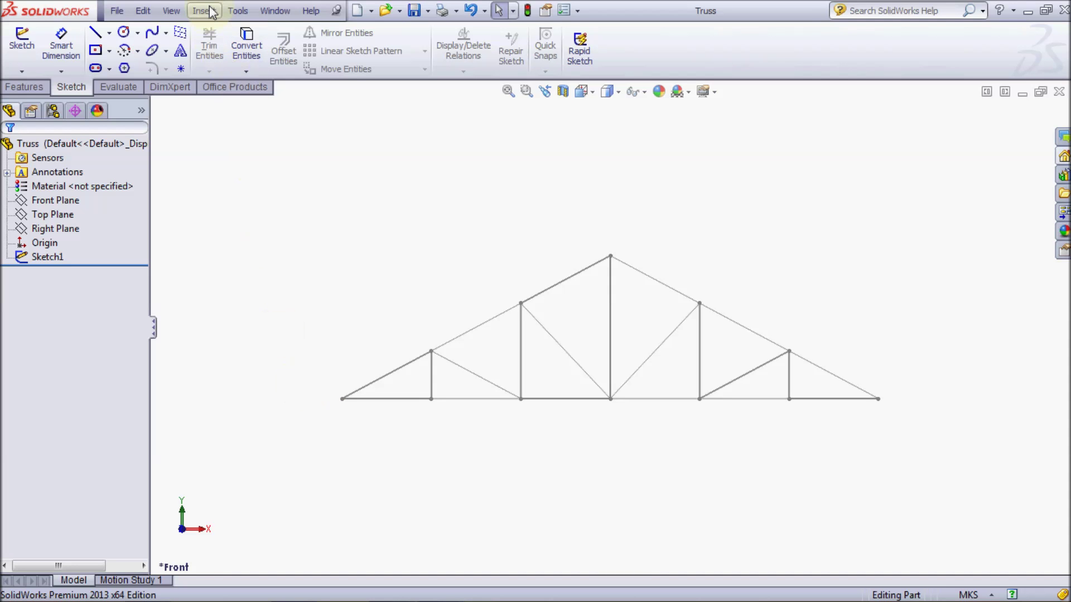
Start a Structural Member feature from Insert > Weldments with an ISO 21.3 x 2.3 pipe profile
{"action": "left_click", "coordinate": [212, 12]}
{"action": "mouse_move", "coordinate": [238, 220]}
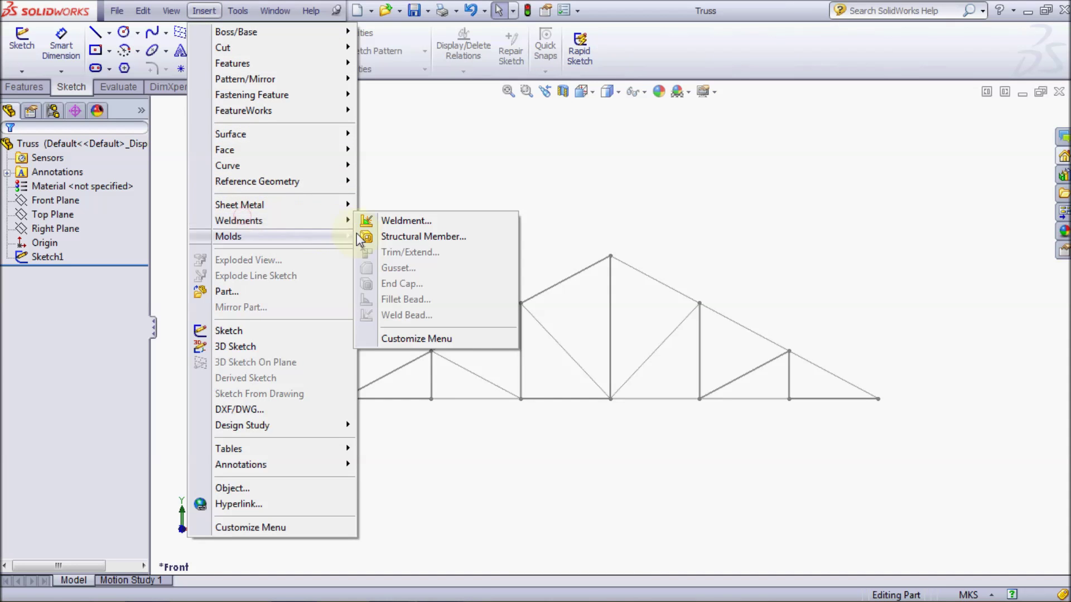
{"action": "left_click", "coordinate": [435, 236]}
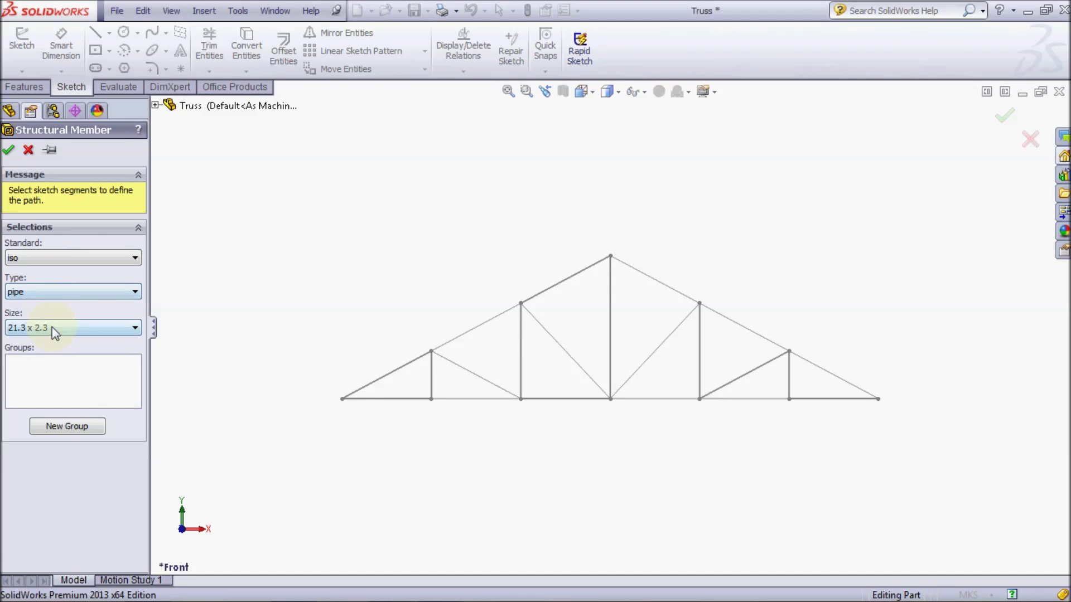
{"action": "left_click", "coordinate": [58, 367]}
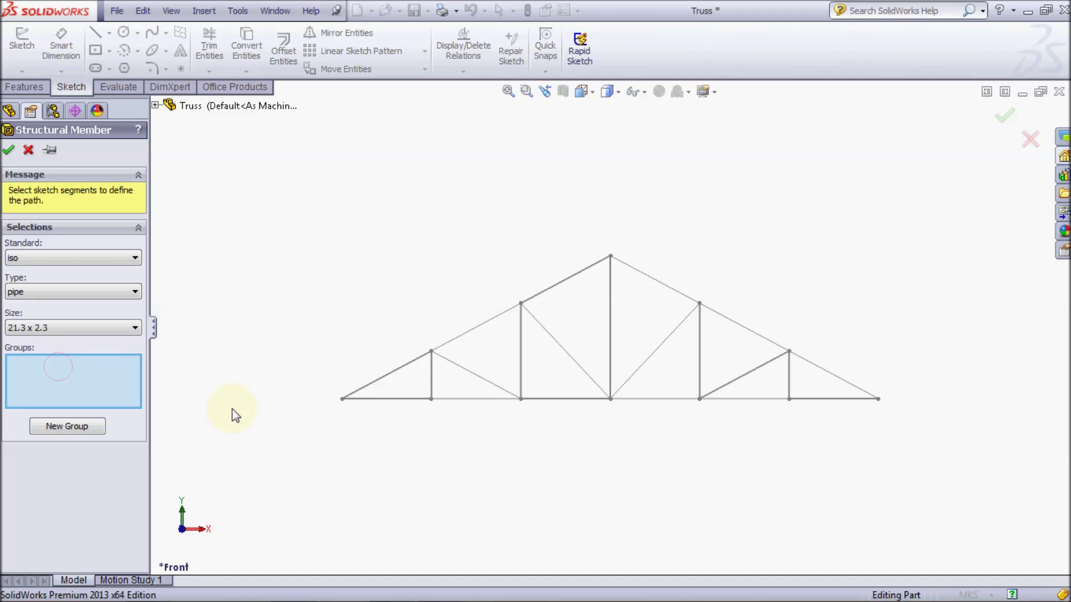
Add the six bottom chord segments to the first pipe group
{"action": "left_click", "coordinate": [384, 403]}
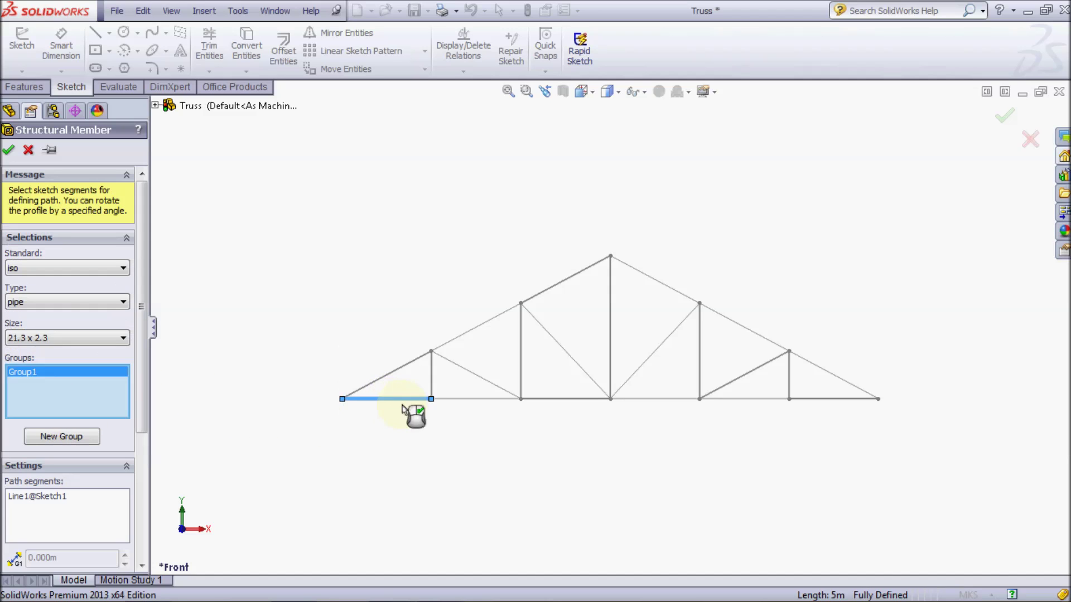
{"action": "left_click", "coordinate": [460, 400]}
{"action": "left_click", "coordinate": [548, 401]}
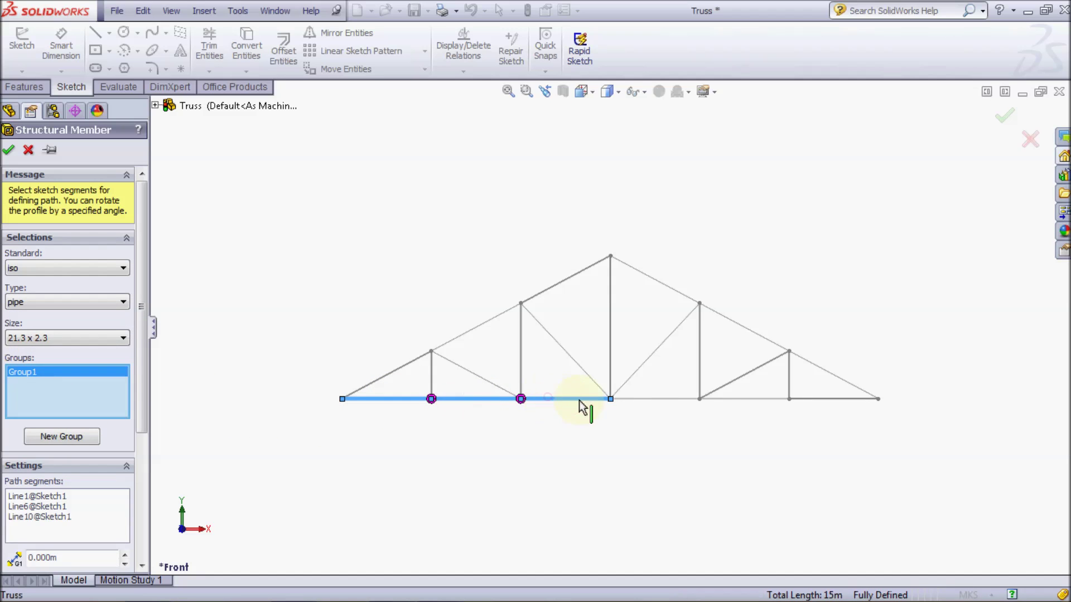
{"action": "left_click", "coordinate": [657, 406]}
{"action": "left_click", "coordinate": [733, 406]}
{"action": "left_click", "coordinate": [815, 406]}
Add all top-chord rafter lines to the first group, then begin a second group
{"action": "left_click", "coordinate": [827, 375]}
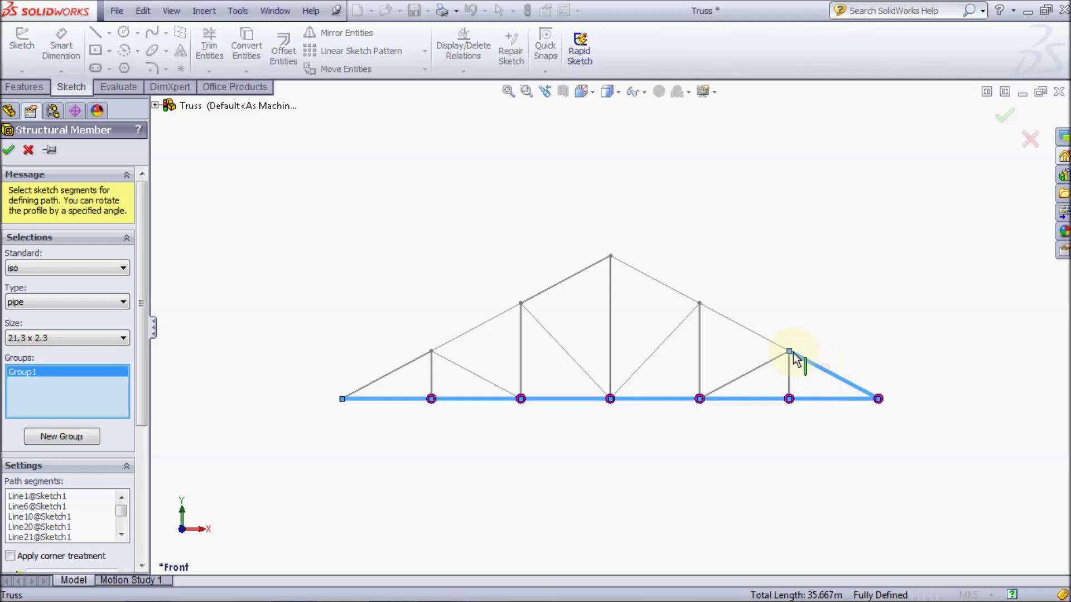
{"action": "left_click", "coordinate": [764, 341]}
{"action": "left_click", "coordinate": [663, 286]}
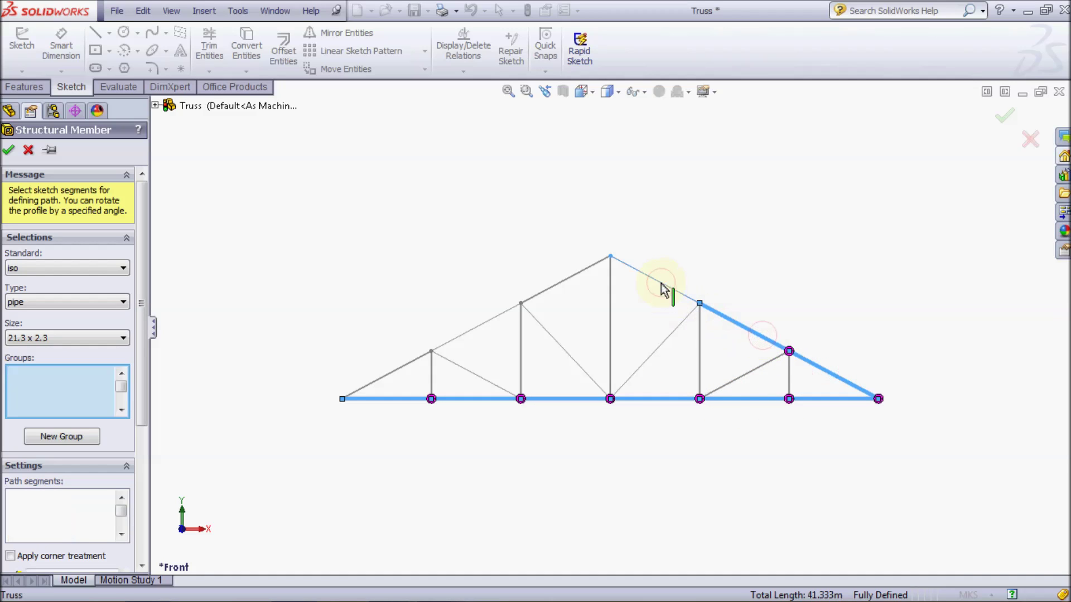
{"action": "left_click", "coordinate": [570, 282]}
{"action": "left_click", "coordinate": [475, 329]}
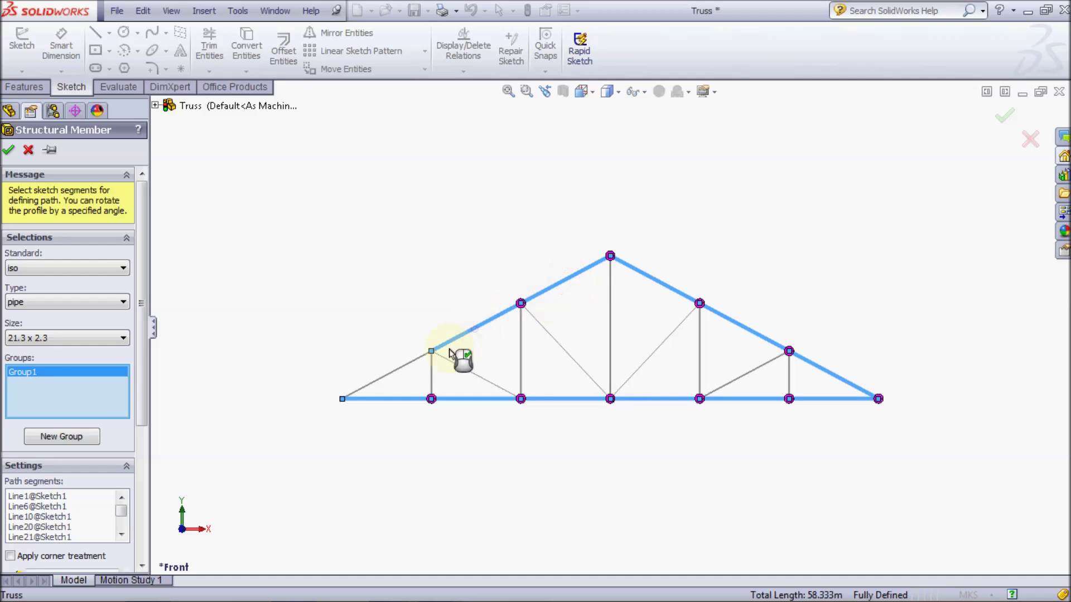
{"action": "left_click", "coordinate": [389, 374]}
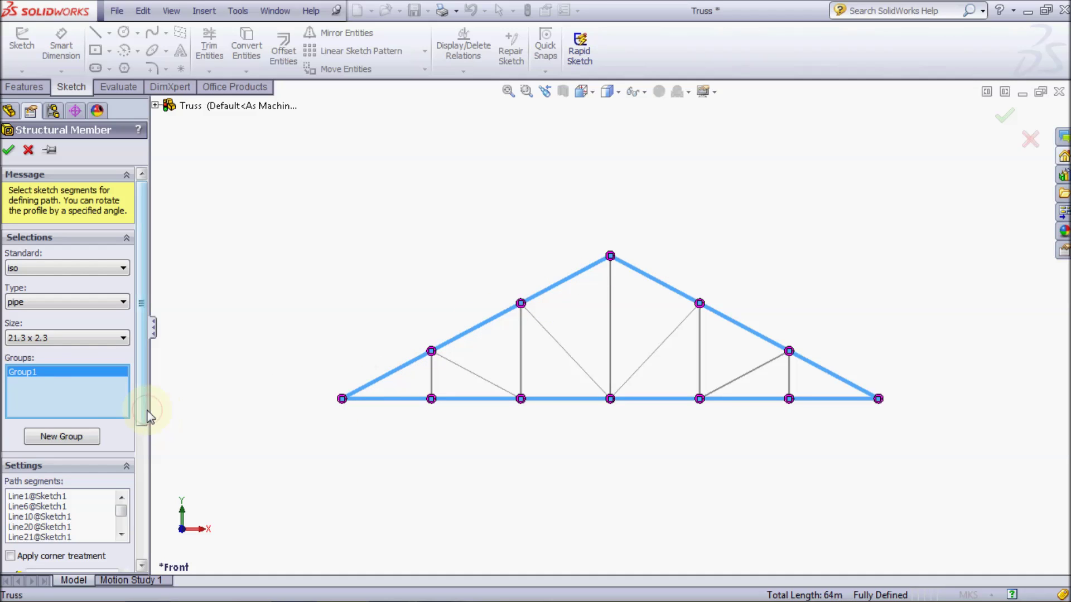
{"action": "left_click_drag", "start_coordinate": [146, 414], "coordinate": [144, 490]}
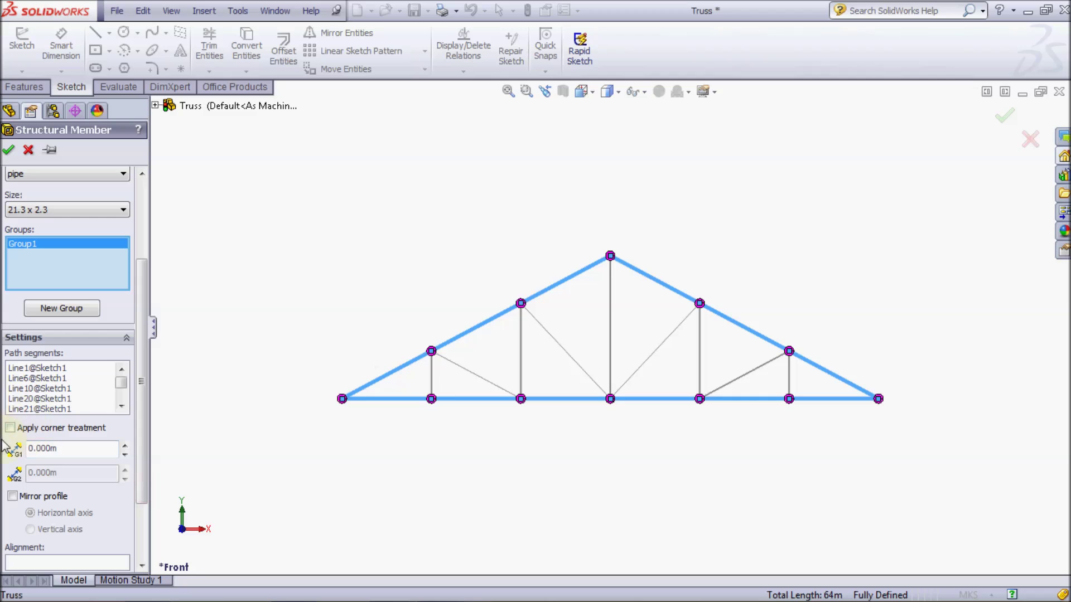
{"action": "left_click", "coordinate": [58, 312]}
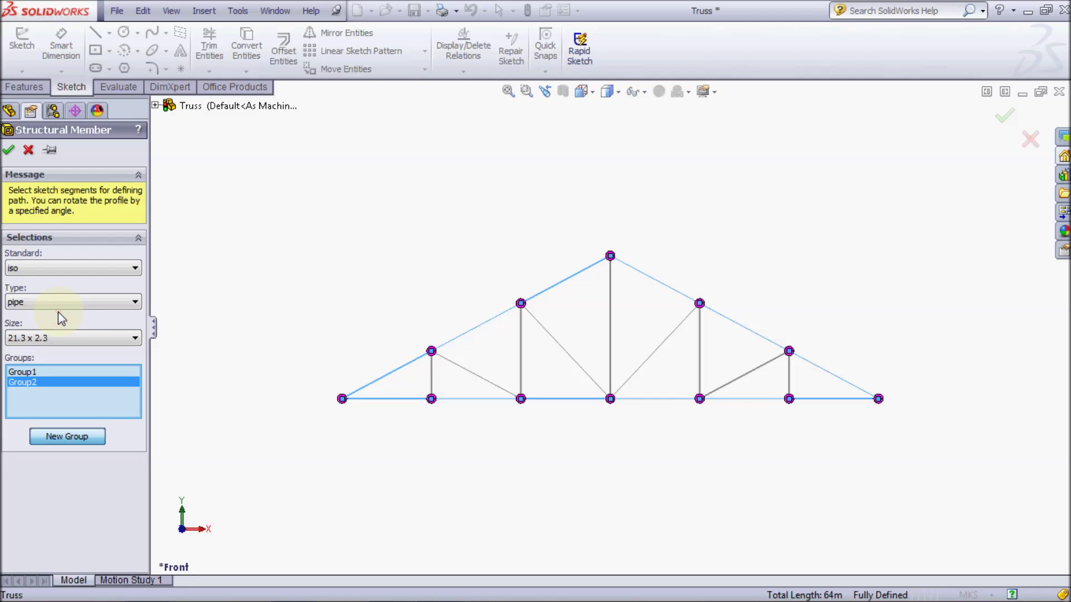
Add the eight diagonal and vertical web members to Group2
{"action": "left_click", "coordinate": [431, 377]}
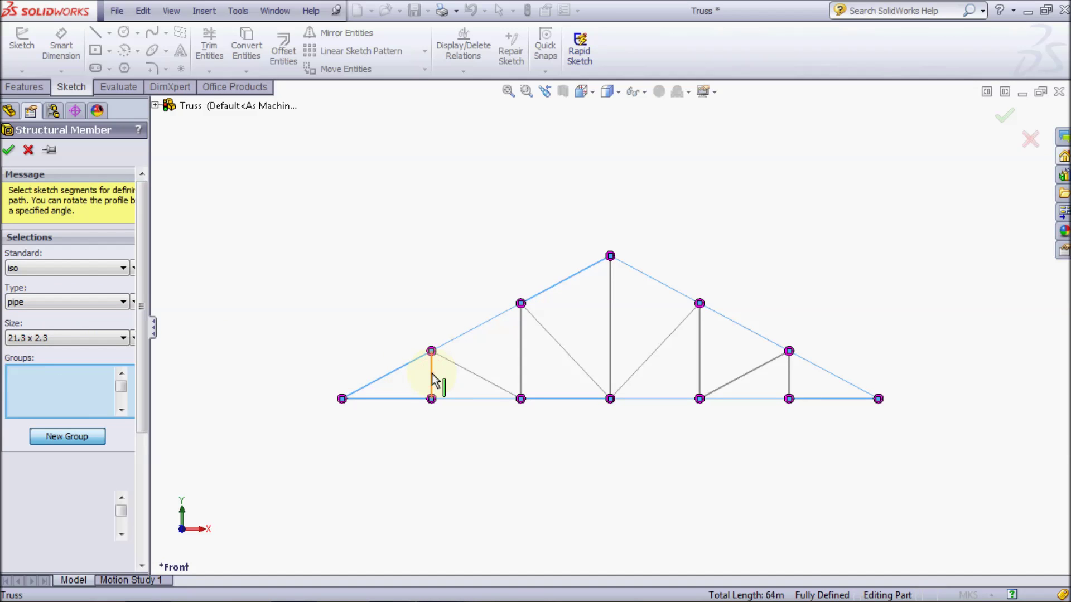
{"action": "left_click", "coordinate": [490, 382]}
{"action": "left_click", "coordinate": [521, 360]}
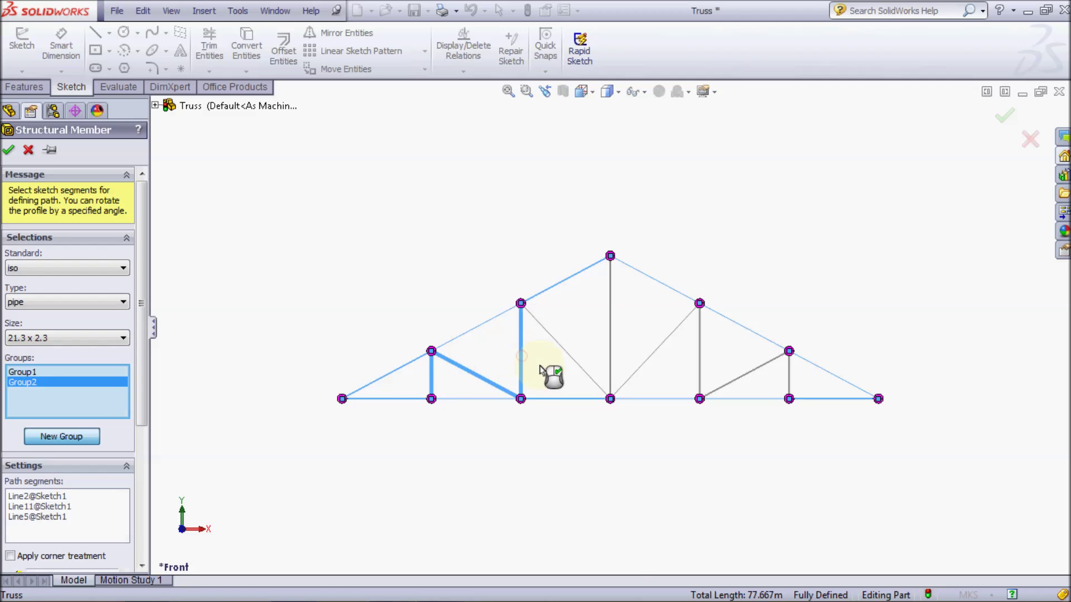
{"action": "left_click", "coordinate": [574, 361]}
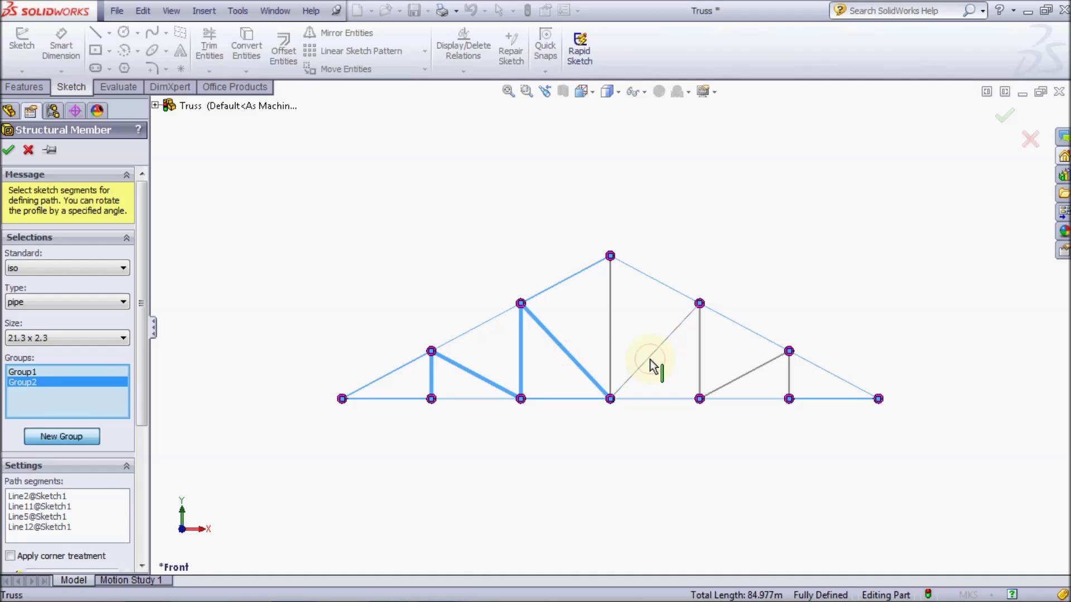
{"action": "left_click", "coordinate": [651, 357]}
{"action": "left_click", "coordinate": [700, 363]}
{"action": "left_click", "coordinate": [744, 375]}
{"action": "left_click", "coordinate": [790, 381]}
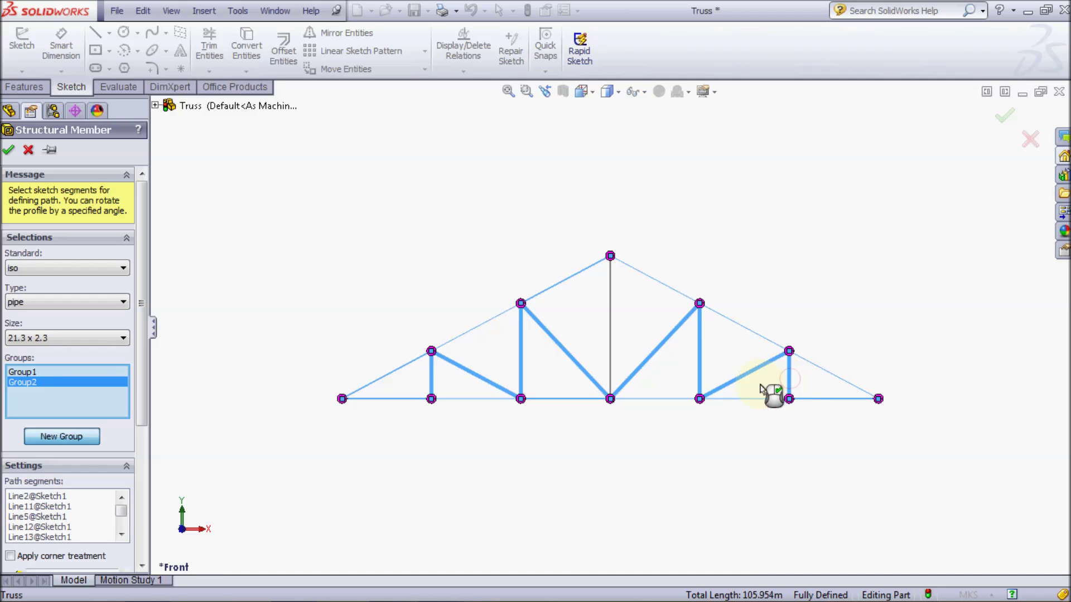
Put the central vertical in Group3 and finish Structural Member1
{"action": "left_click", "coordinate": [88, 441]}
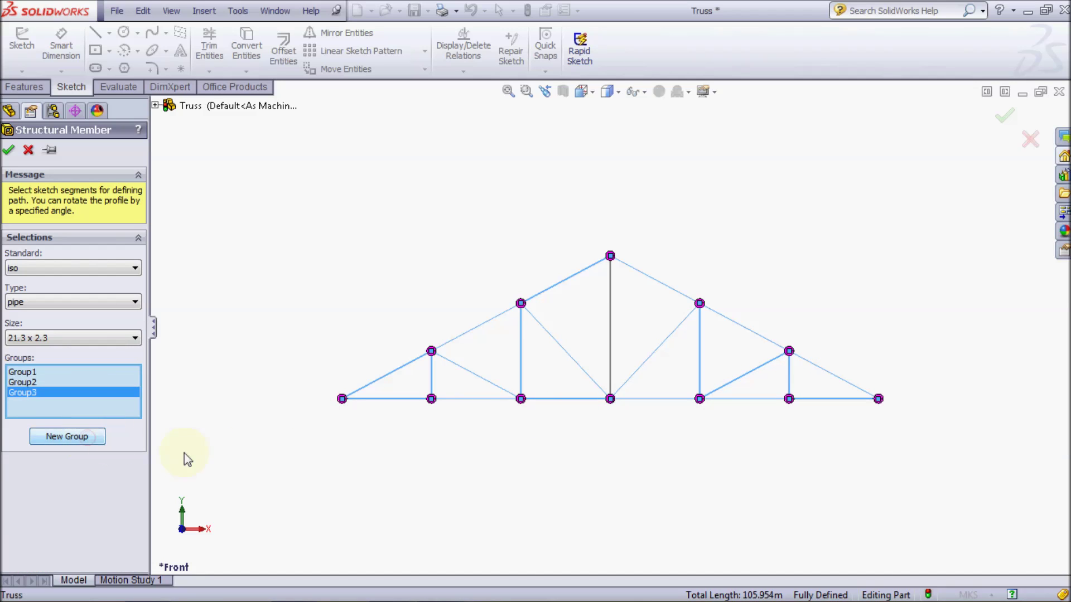
{"action": "left_click", "coordinate": [612, 381]}
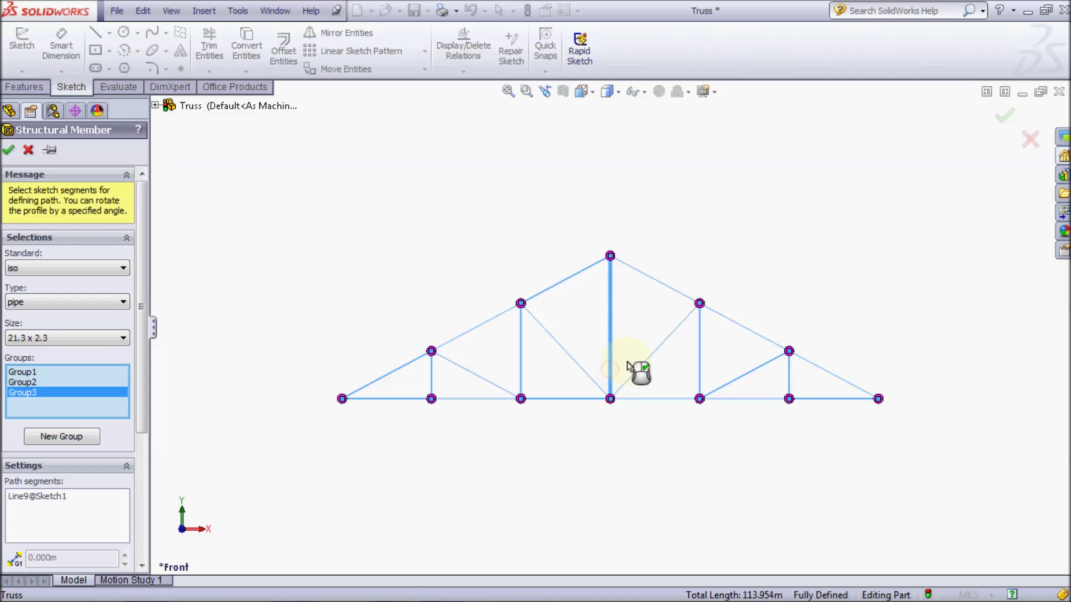
{"action": "left_click", "coordinate": [9, 151]}
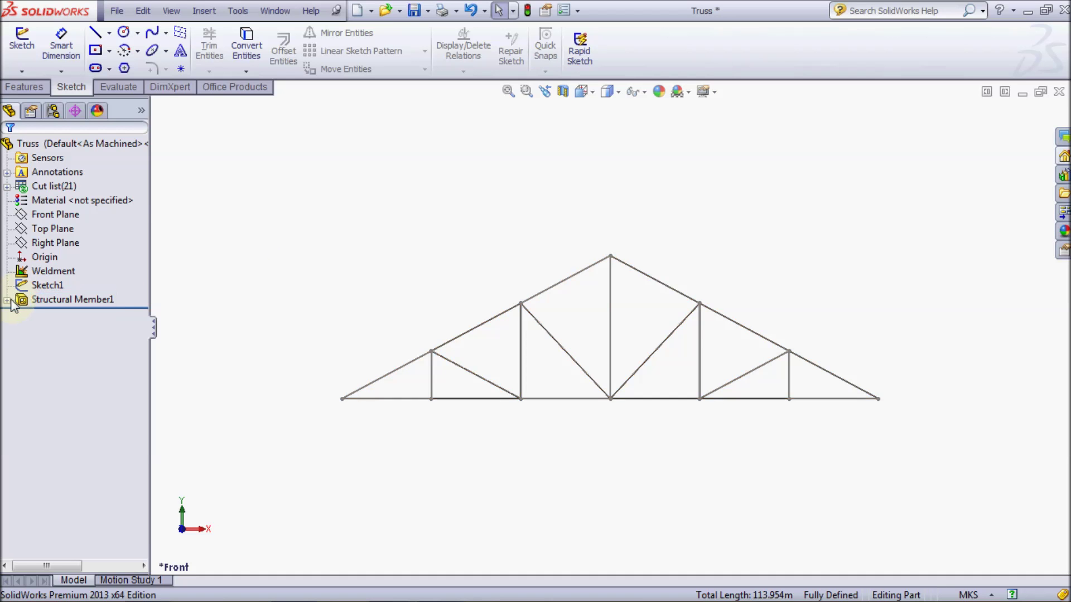
Open Sketch11 of Structural Member1 for editing, viewed from the side and zoomed on the origin
{"action": "left_click", "coordinate": [7, 304]}
{"action": "left_click", "coordinate": [63, 242]}
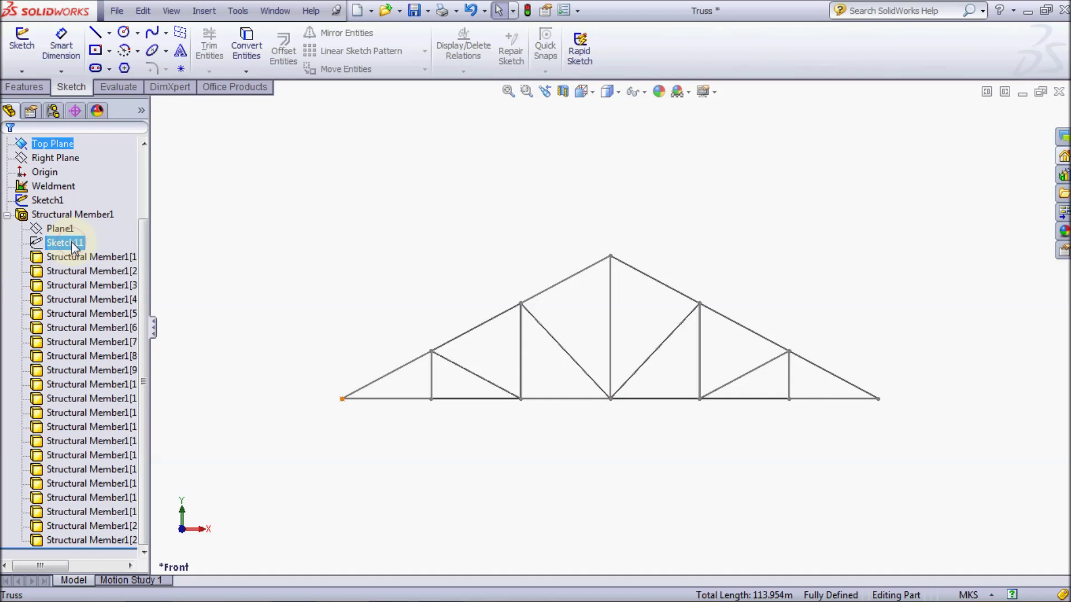
{"action": "left_click", "coordinate": [82, 201]}
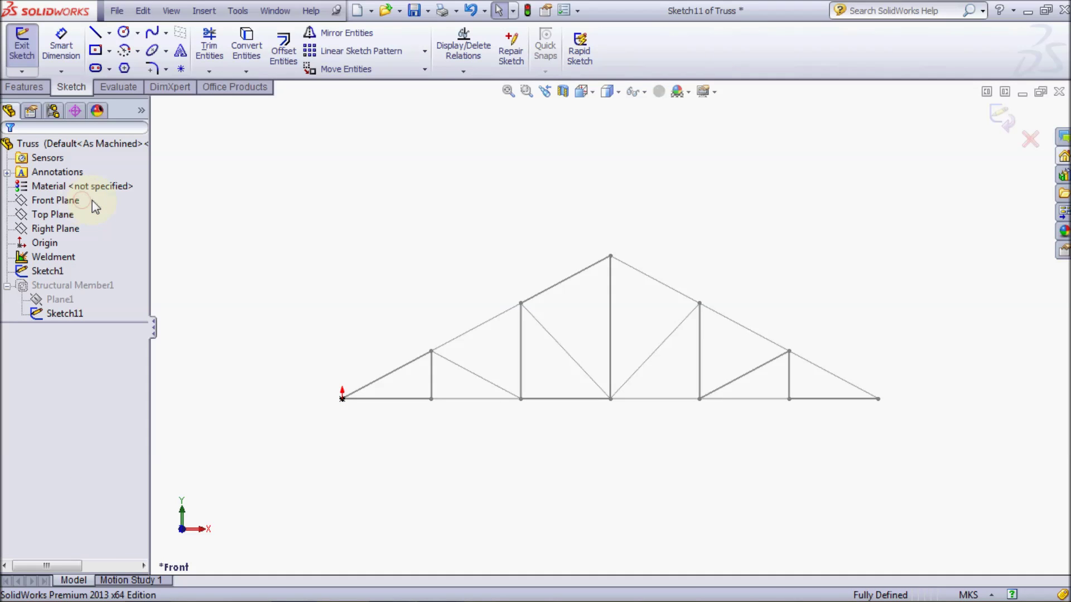
{"action": "left_click", "coordinate": [582, 92]}
{"action": "left_click", "coordinate": [660, 172]}
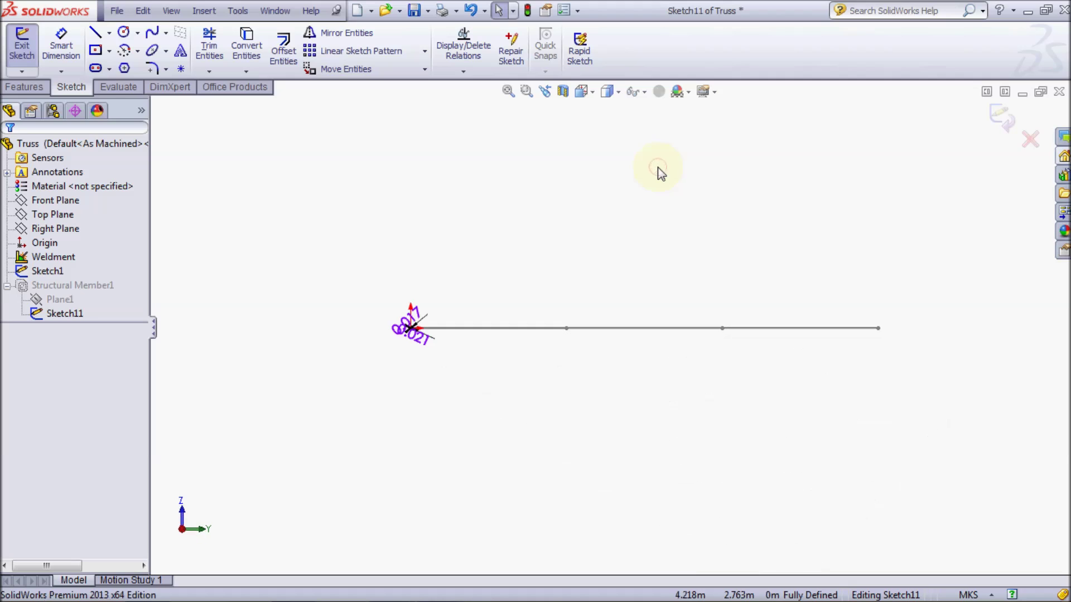
{"action": "left_click", "coordinate": [526, 93]}
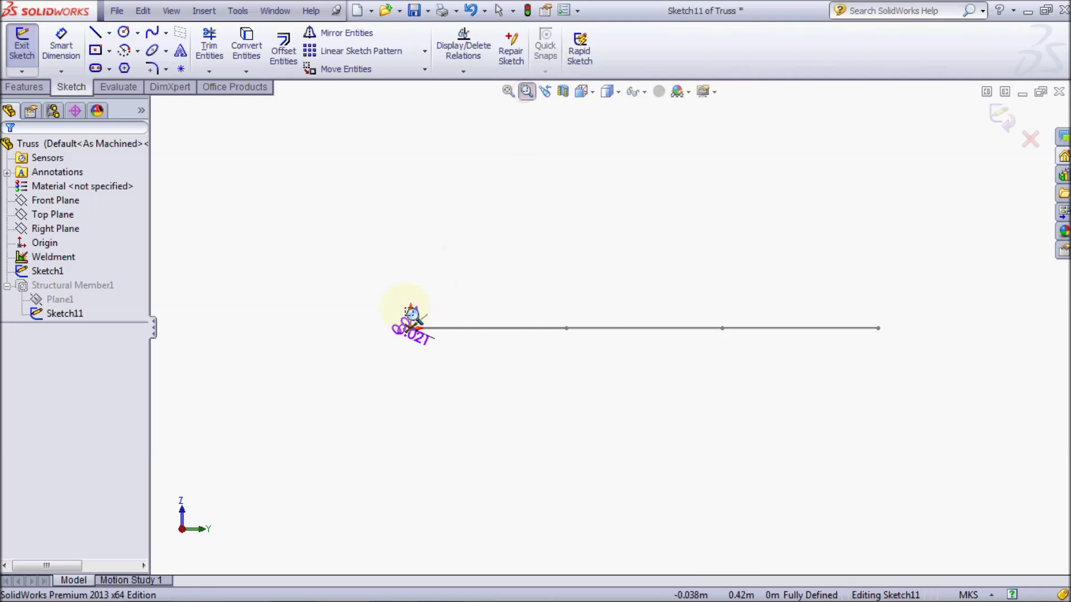
{"action": "left_click_drag", "start_coordinate": [393, 314], "coordinate": [433, 353]}
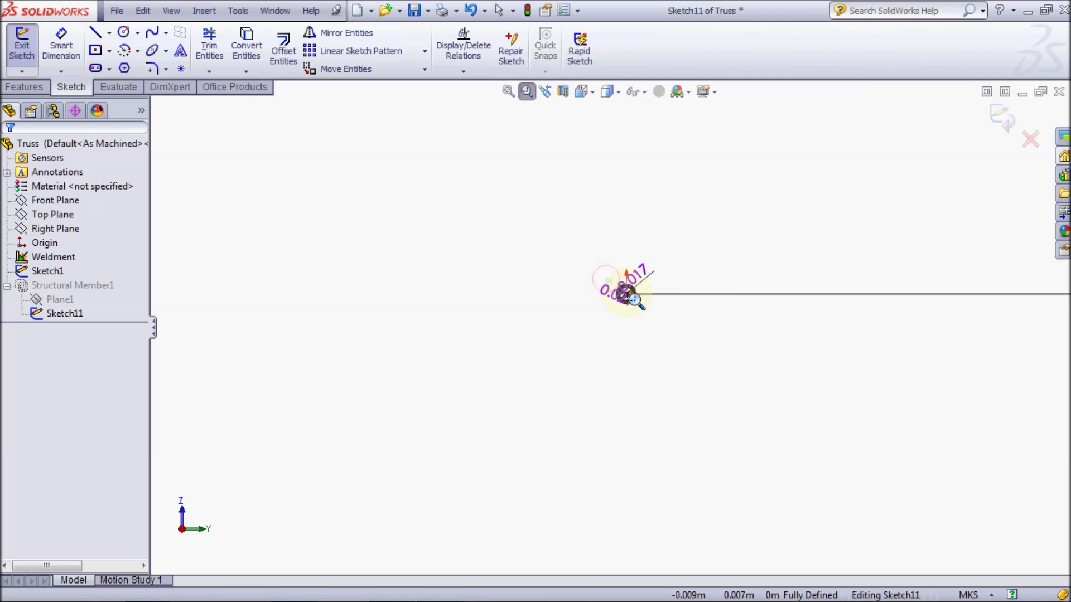
{"action": "left_click_drag", "start_coordinate": [635, 301], "coordinate": [654, 321]}
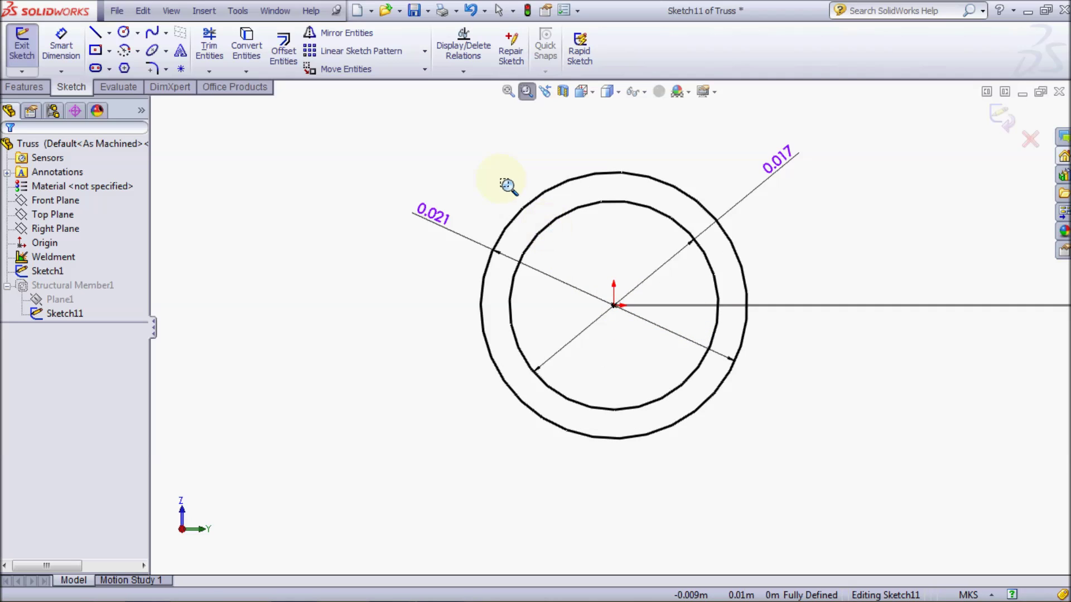
Delete both pipe profile circles along with their dimensions
{"action": "left_click_drag", "start_coordinate": [466, 162], "coordinate": [780, 485]}
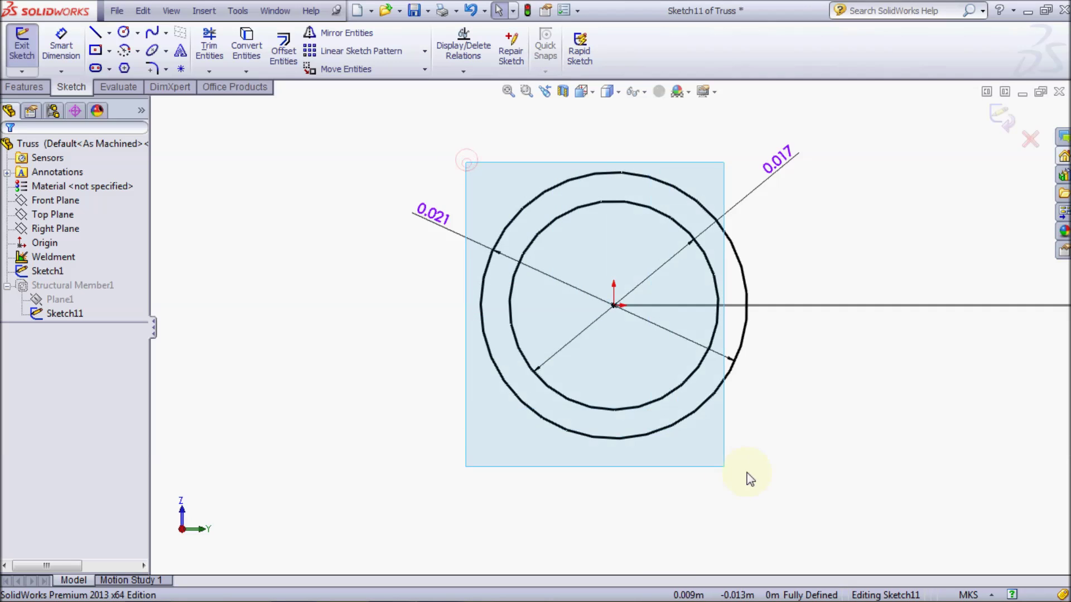
{"action": "key", "text": "Delete"}
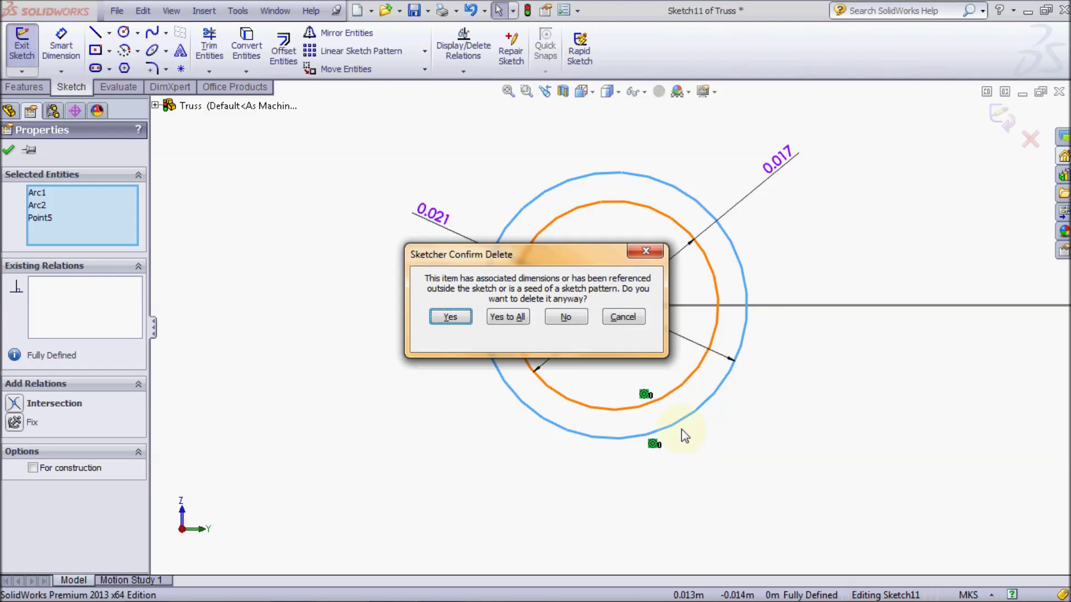
{"action": "left_click", "coordinate": [491, 319]}
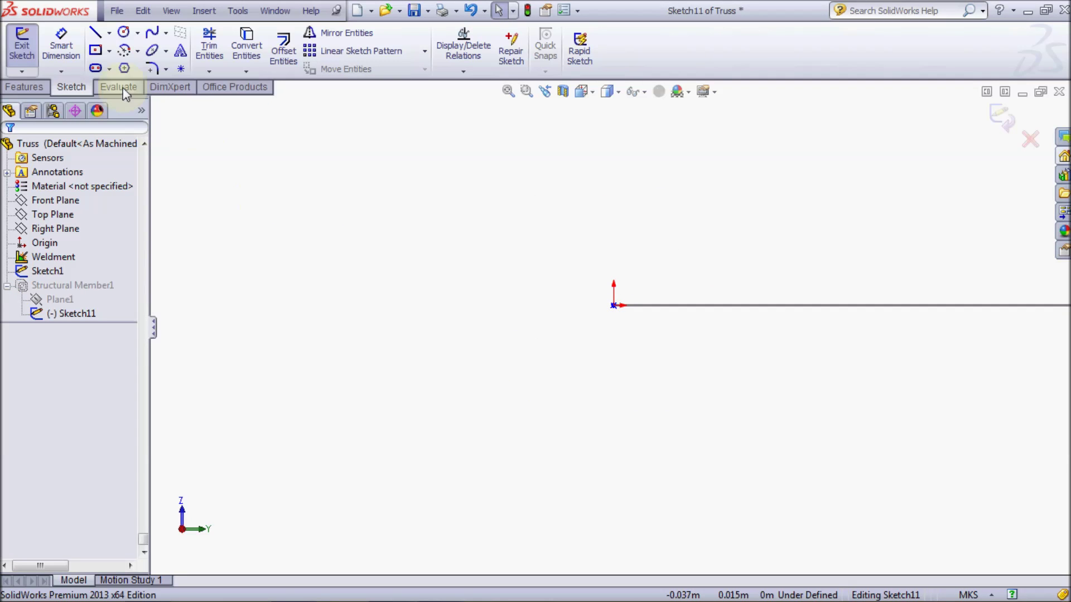
Draw a centre-point rectangle centred on the sketch origin
{"action": "left_click", "coordinate": [95, 50]}
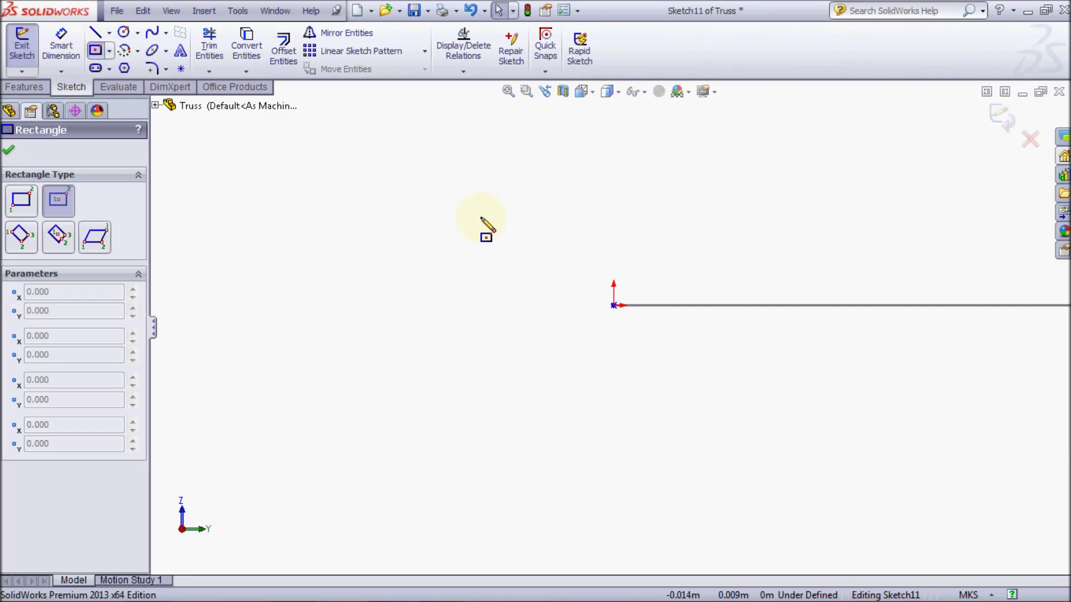
{"action": "left_click", "coordinate": [613, 305]}
{"action": "left_click", "coordinate": [640, 243]}
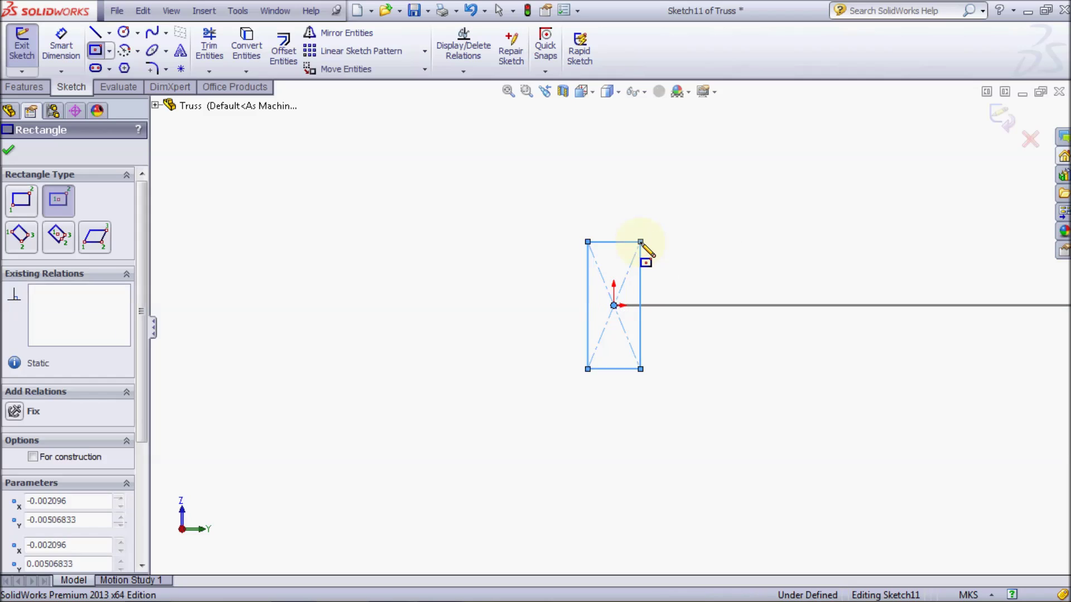
{"action": "key", "text": "Escape"}
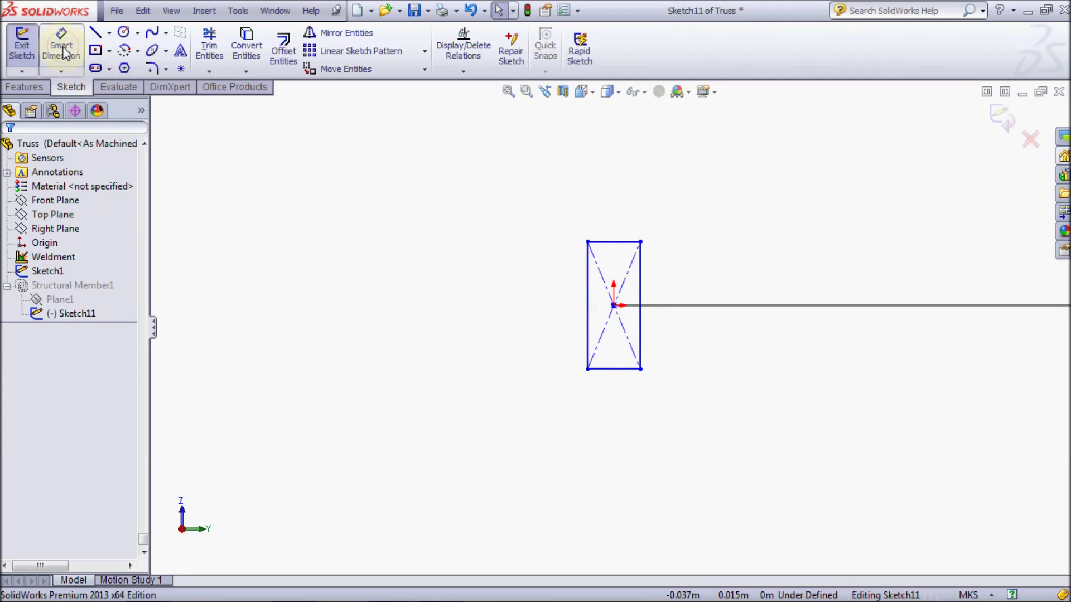
Dimension the rectangle 0.01 wide and 0.05 tall, then fit the sketch in view
{"action": "left_click", "coordinate": [61, 46]}
{"action": "left_click", "coordinate": [611, 243]}
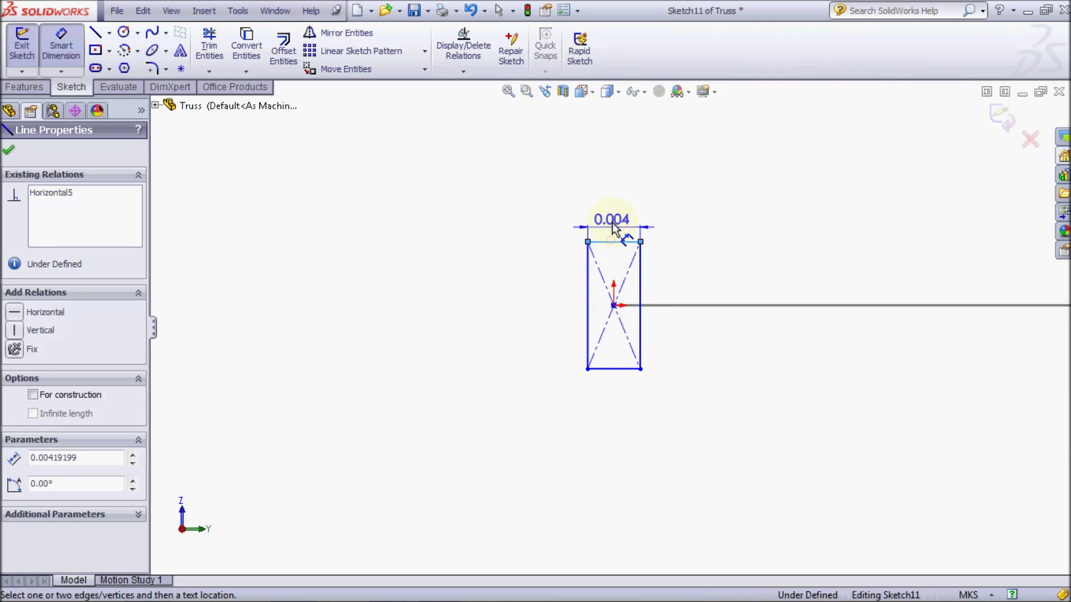
{"action": "left_click", "coordinate": [613, 217]}
{"action": "type", "text": "0"}
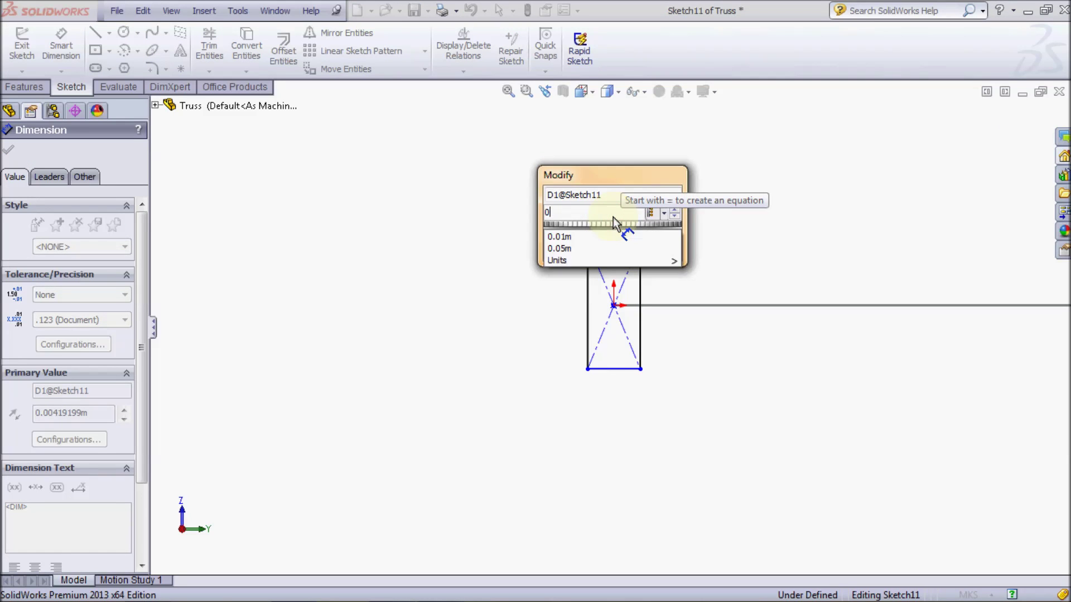
{"action": "type", "text": ".01"}
{"action": "key", "text": "Return"}
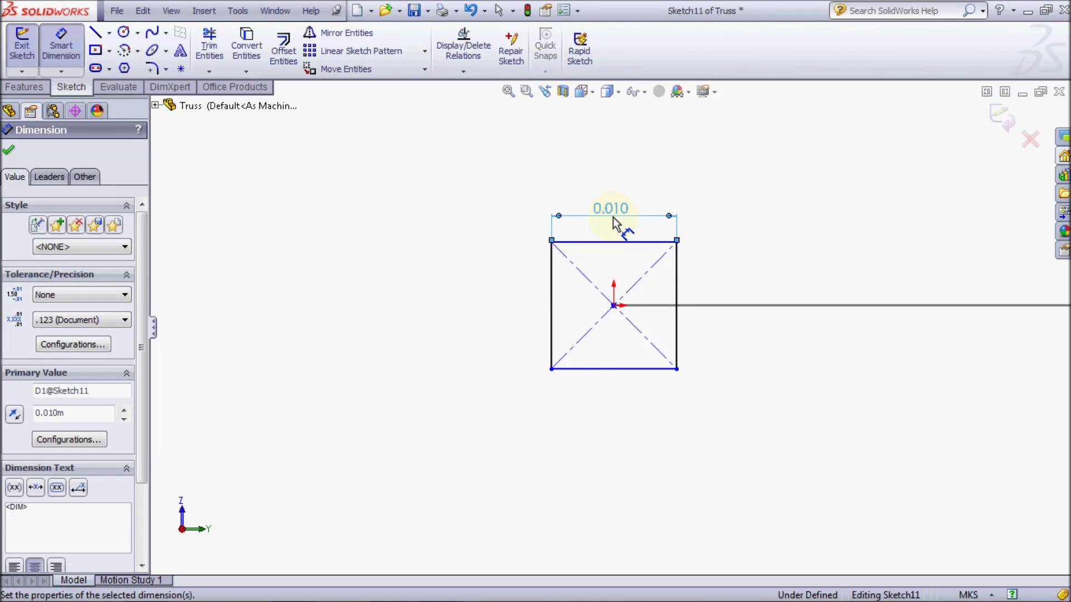
{"action": "left_click", "coordinate": [551, 296]}
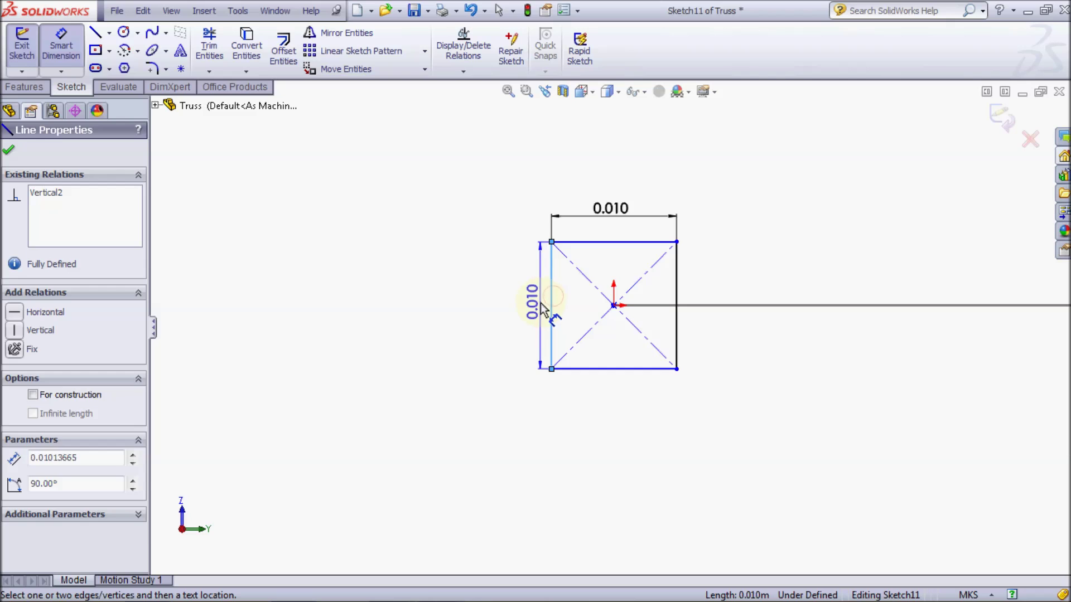
{"action": "left_click", "coordinate": [541, 304]}
{"action": "type", "text": "0.05"}
{"action": "key", "text": "Return"}
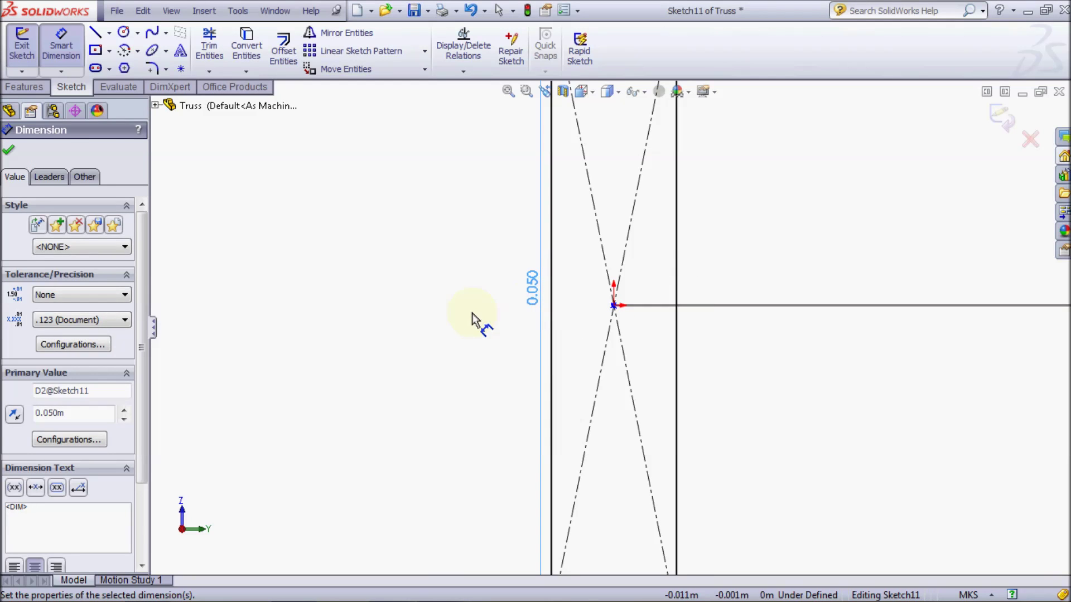
{"action": "left_click", "coordinate": [473, 320]}
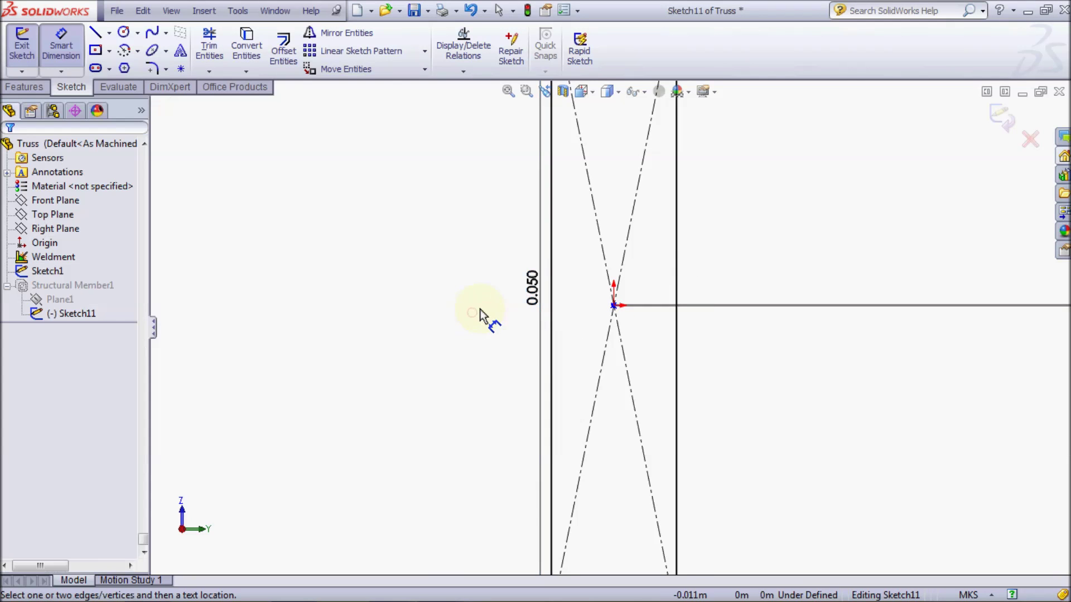
{"action": "left_click", "coordinate": [508, 91]}
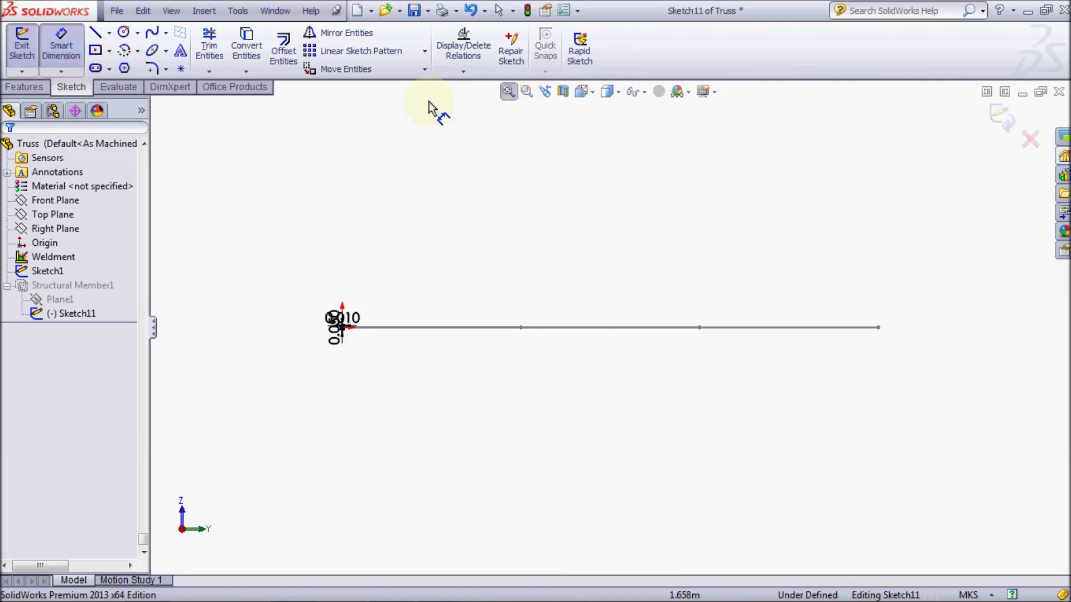
Exit the sketch to rebuild the members, then zoom into the truss apex in Dimetric view
{"action": "left_click", "coordinate": [19, 49]}
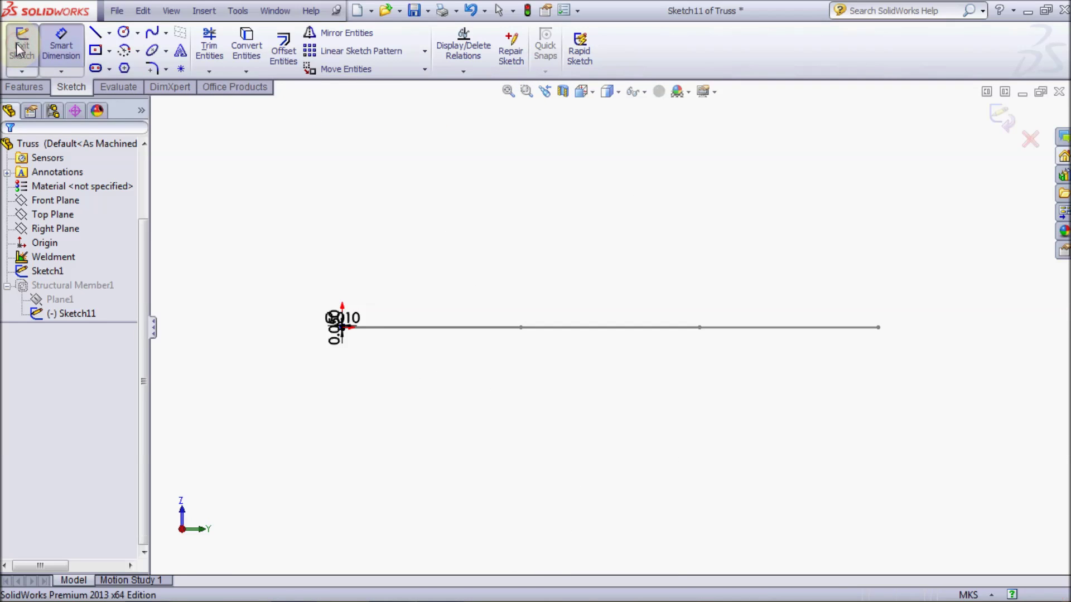
{"action": "left_click", "coordinate": [583, 94]}
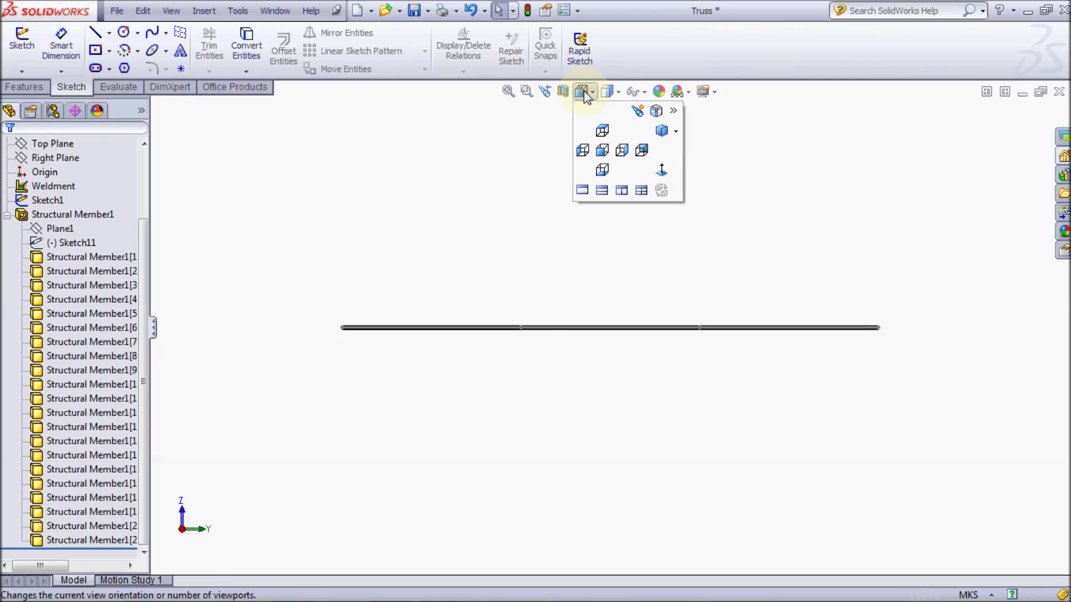
{"action": "left_click", "coordinate": [661, 131]}
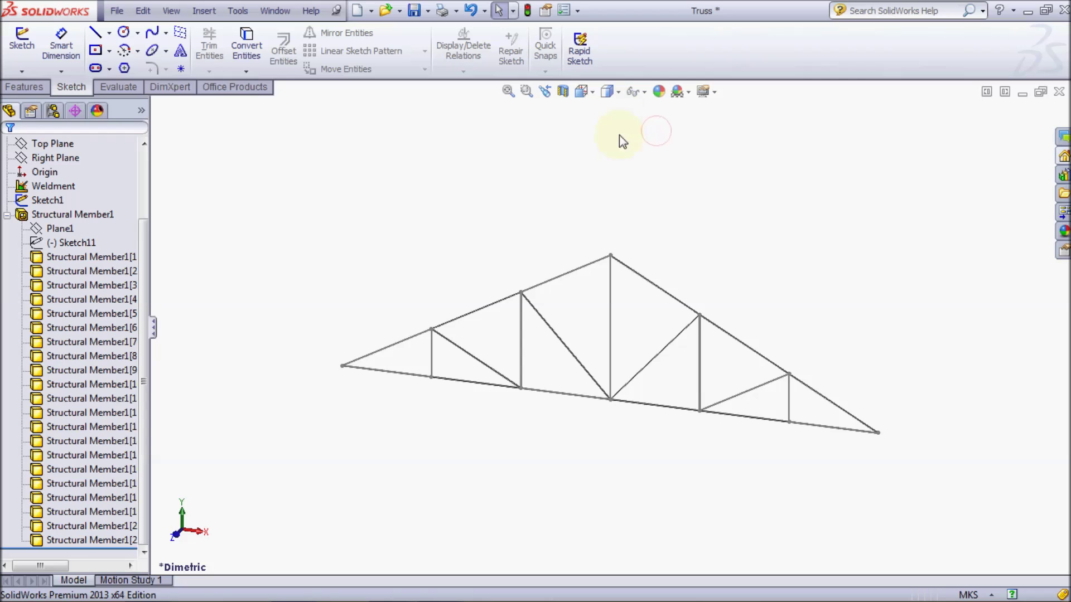
{"action": "left_click", "coordinate": [527, 92]}
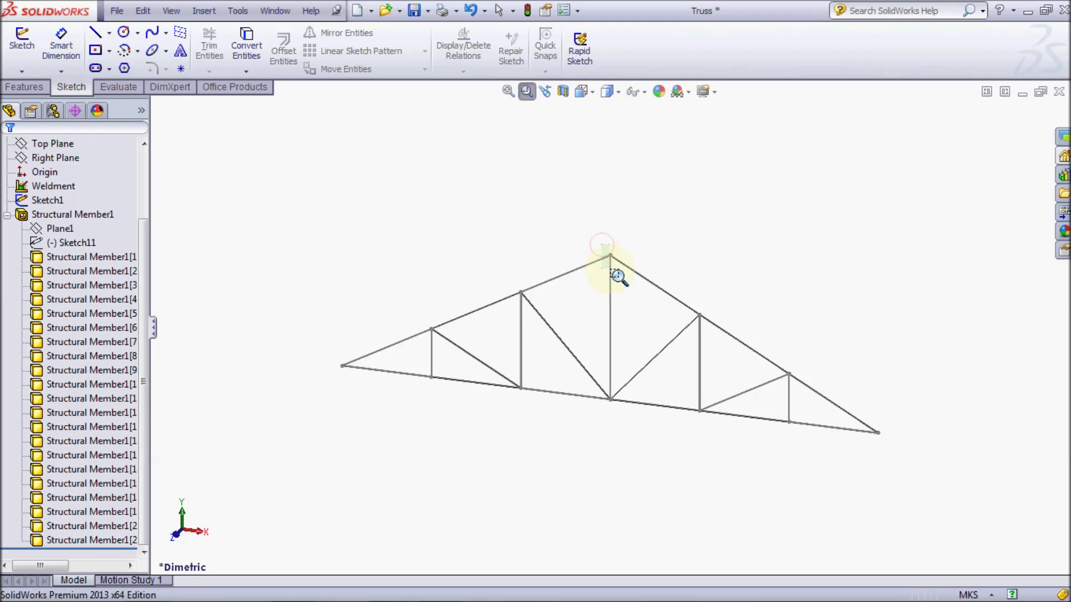
{"action": "left_click_drag", "start_coordinate": [602, 245], "coordinate": [627, 271]}
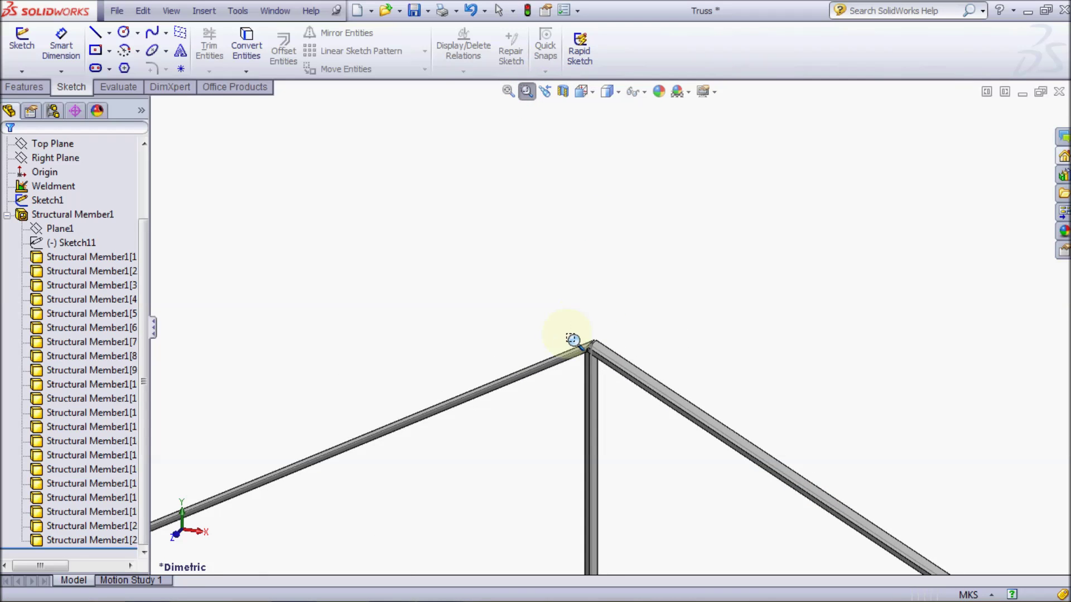
{"action": "left_click_drag", "start_coordinate": [557, 332], "coordinate": [671, 416]}
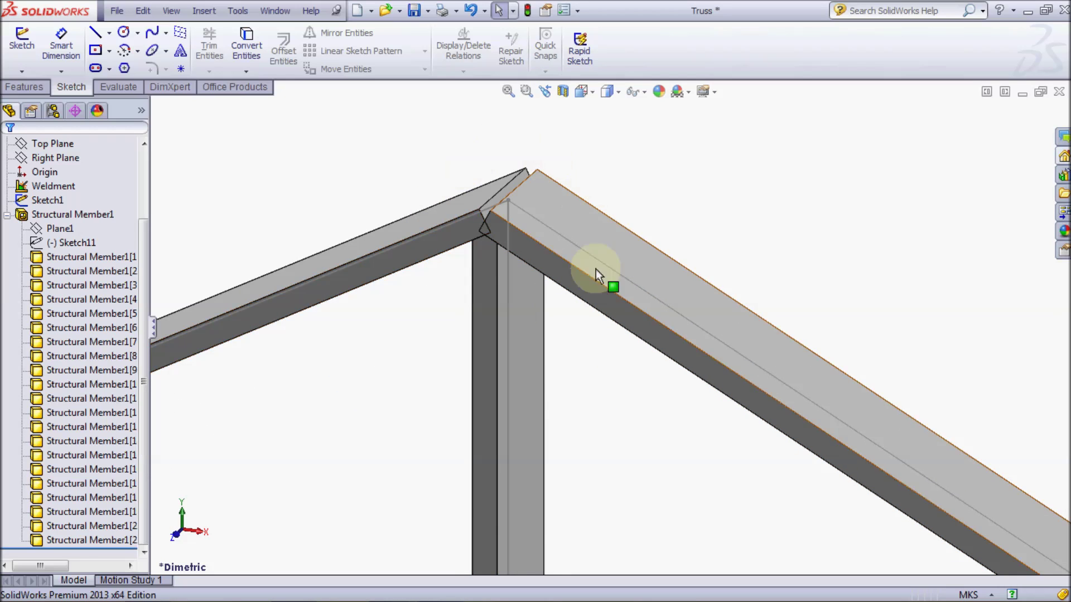
Edit Structural Member1 and set Group1's profile rotation angle to 90°
{"action": "left_click", "coordinate": [114, 215]}
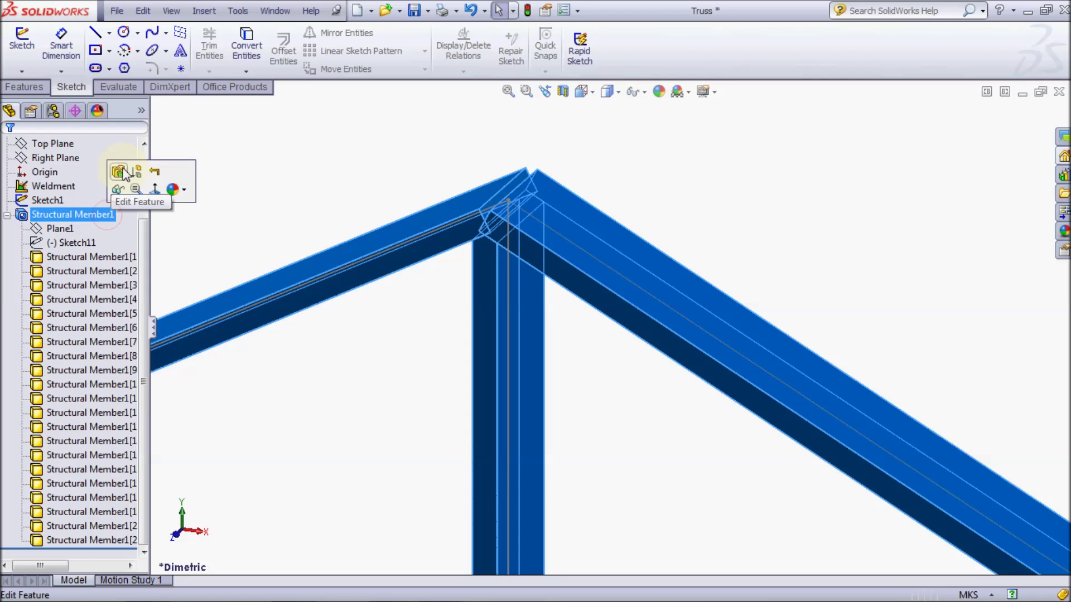
{"action": "key", "text": "Up"}
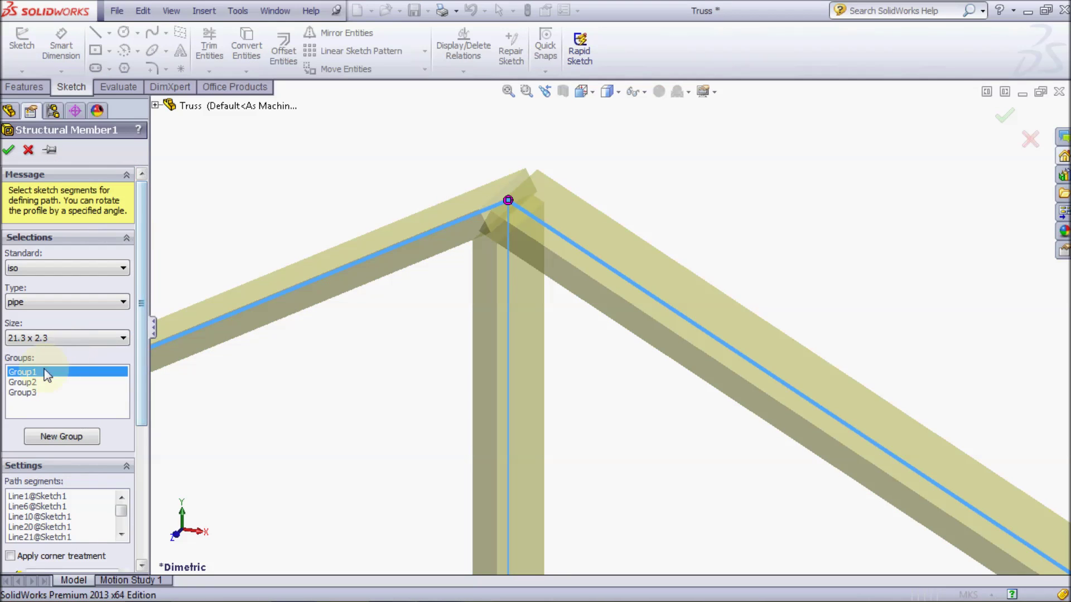
{"action": "left_click", "coordinate": [23, 372]}
{"action": "left_click_drag", "start_coordinate": [146, 351], "coordinate": [145, 463]}
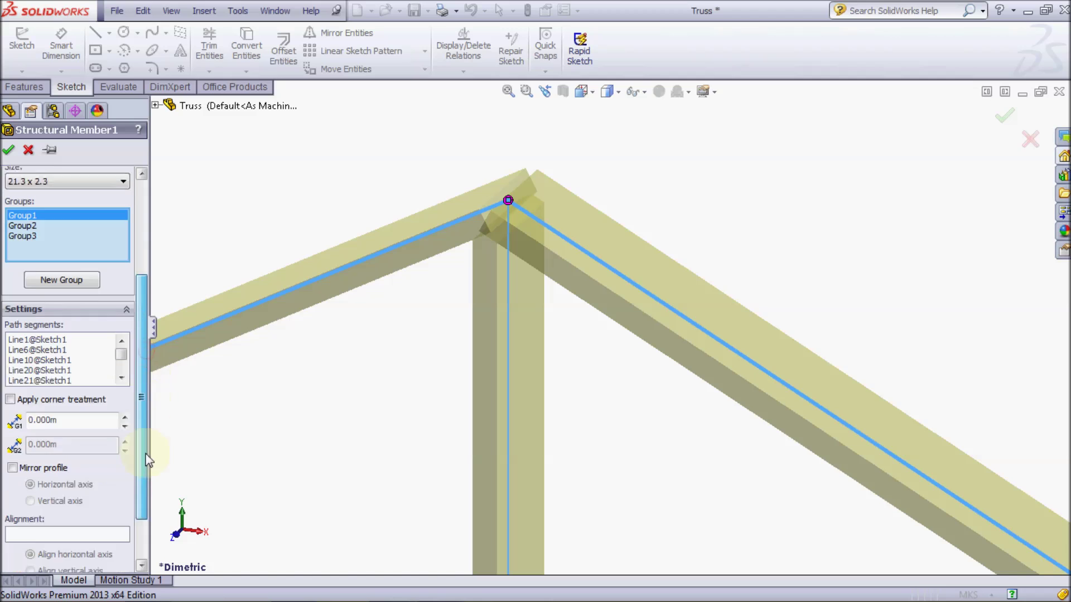
{"action": "scroll", "coordinate": [123, 480], "scroll_direction": "down", "scroll_amount": 2}
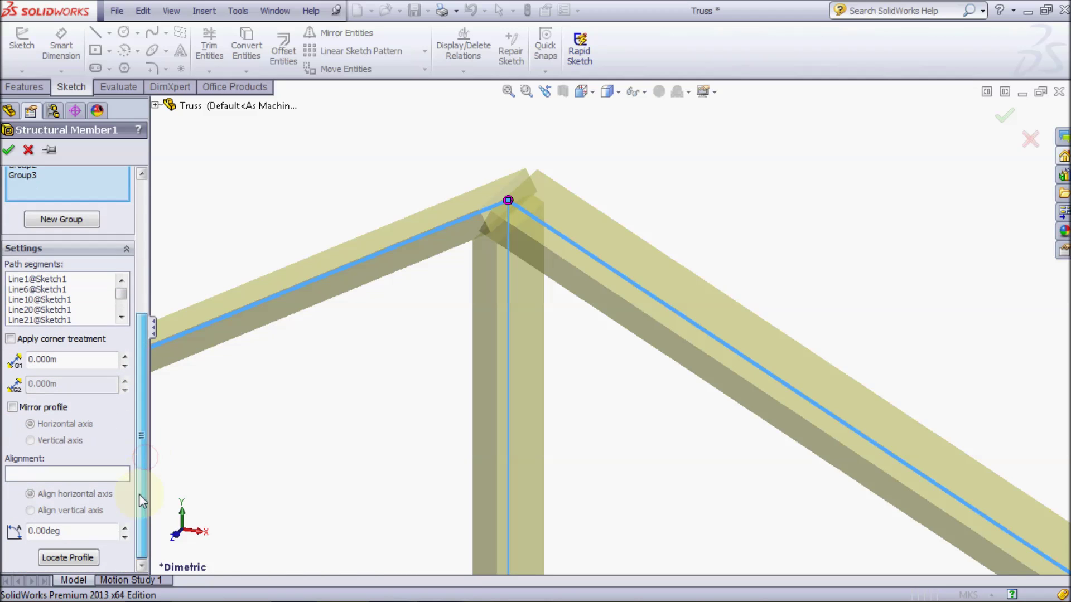
{"action": "double_click", "coordinate": [96, 530]}
{"action": "type", "text": "90"}
{"action": "key", "text": "Return"}
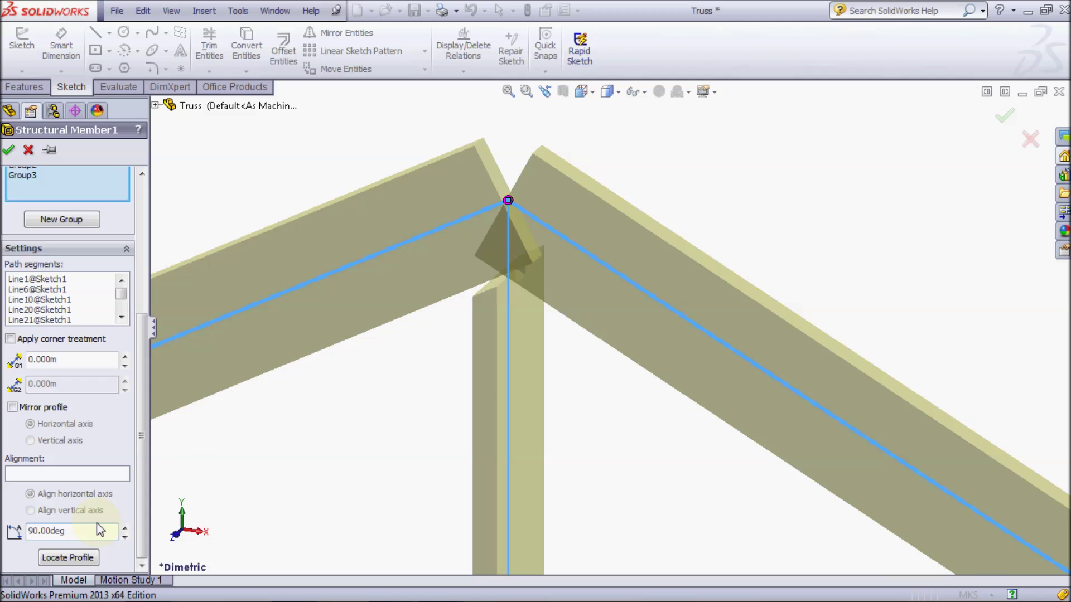
Apply the 90° rotation to Group2 and Group3 and confirm the feature
{"action": "left_click_drag", "start_coordinate": [142, 361], "coordinate": [144, 355]}
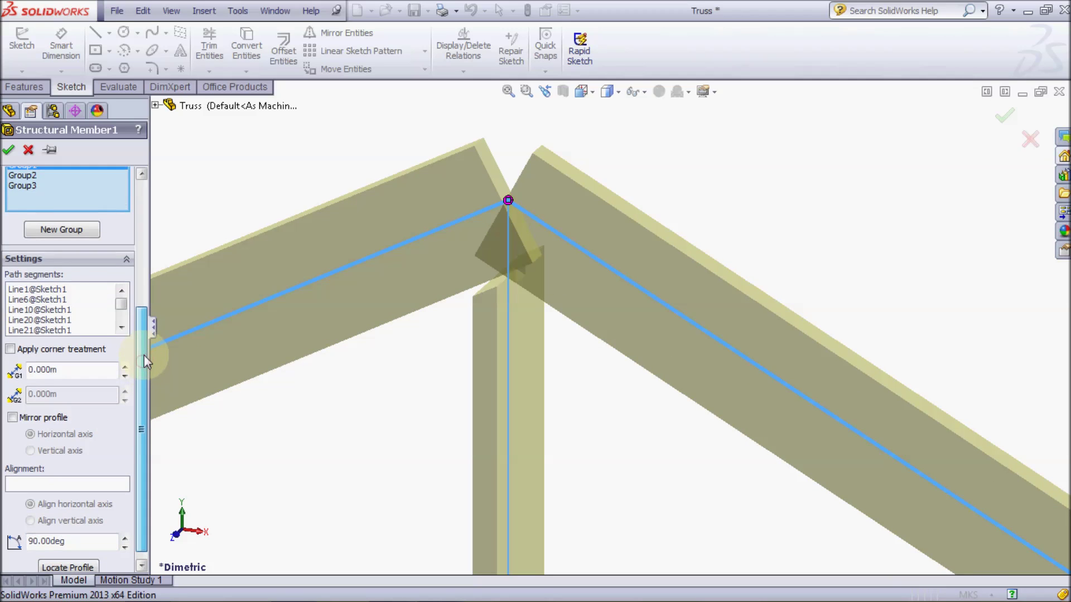
{"action": "left_click", "coordinate": [22, 175]}
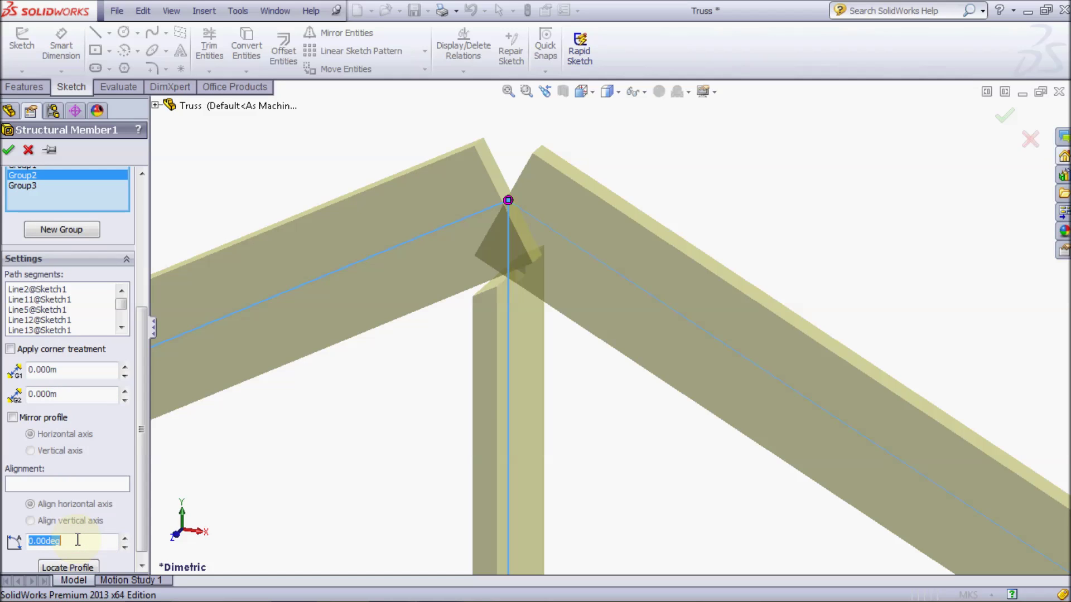
{"action": "type", "text": "90"}
{"action": "key", "text": "Return"}
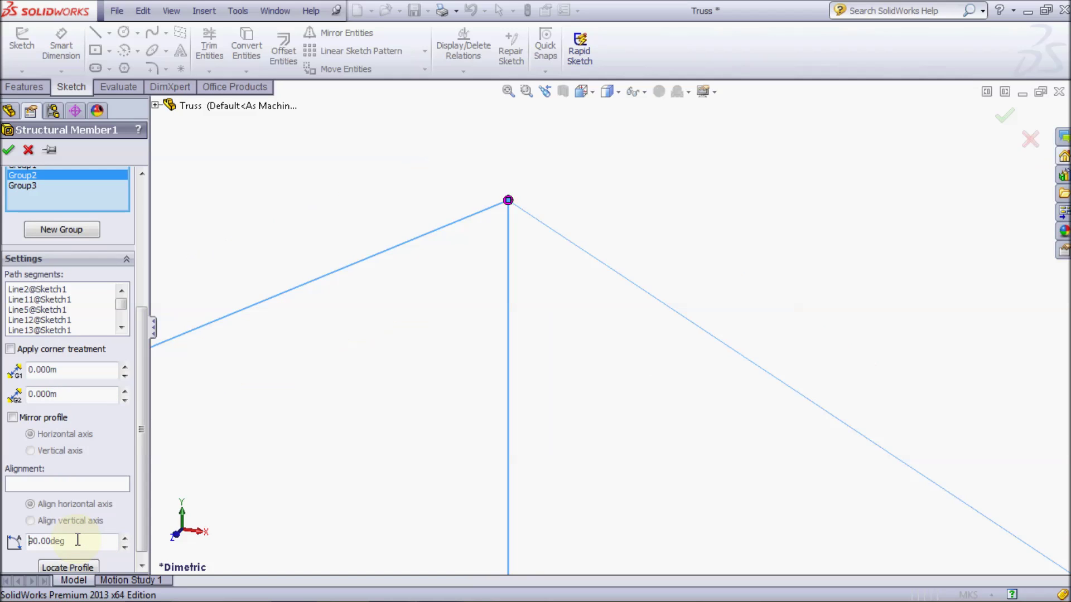
{"action": "left_click", "coordinate": [25, 188]}
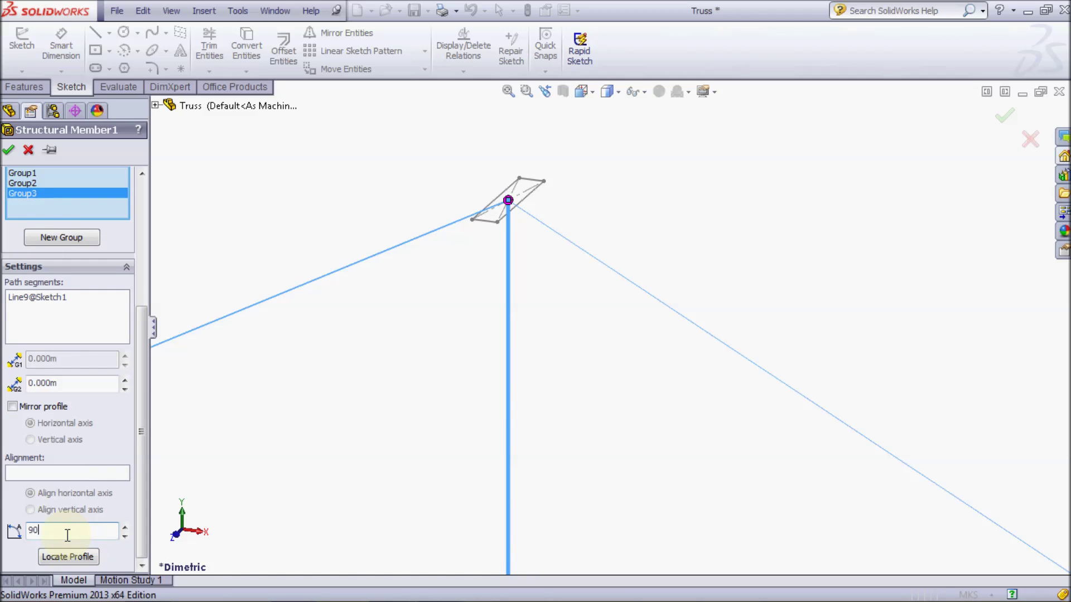
{"action": "key", "text": "Return"}
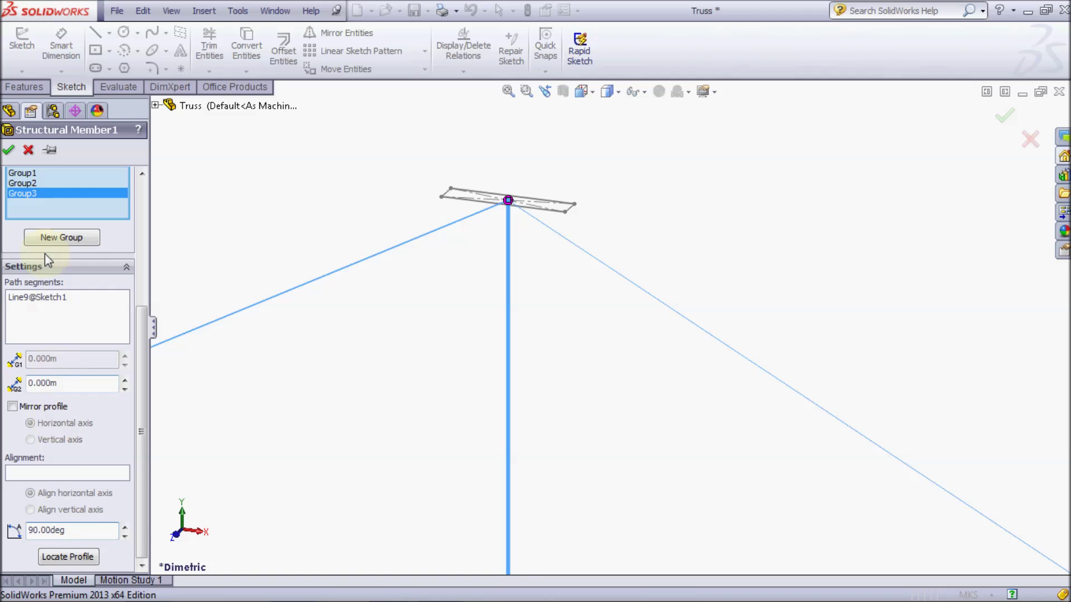
{"action": "left_click", "coordinate": [10, 151]}
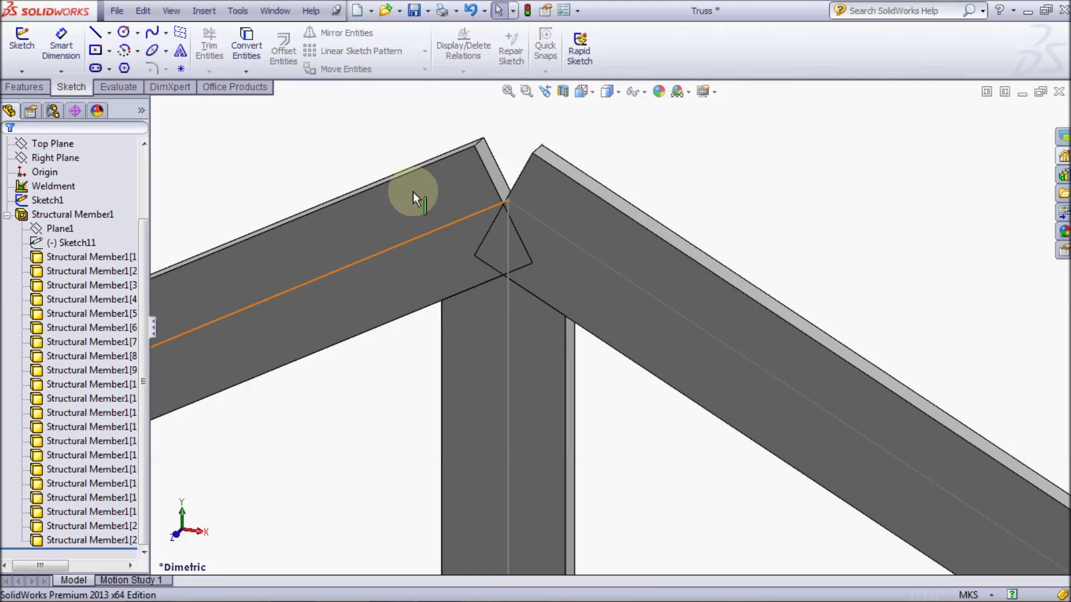
Fit the truss in view and enable the SolidWorks Simulation add-in
{"action": "scroll", "coordinate": [514, 367], "scroll_direction": "up", "scroll_amount": 3}
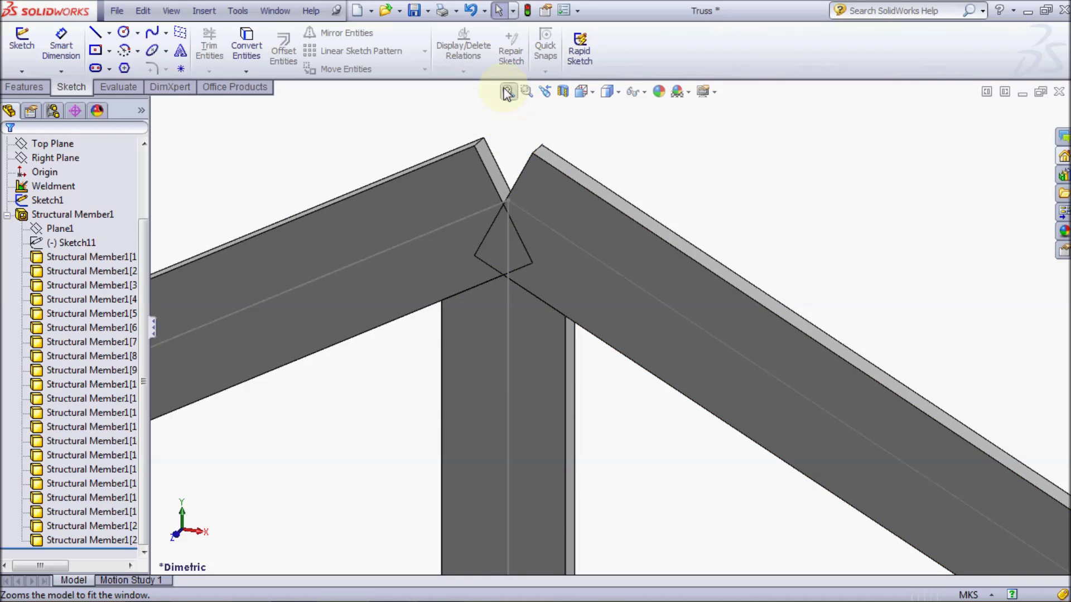
{"action": "left_click", "coordinate": [508, 92]}
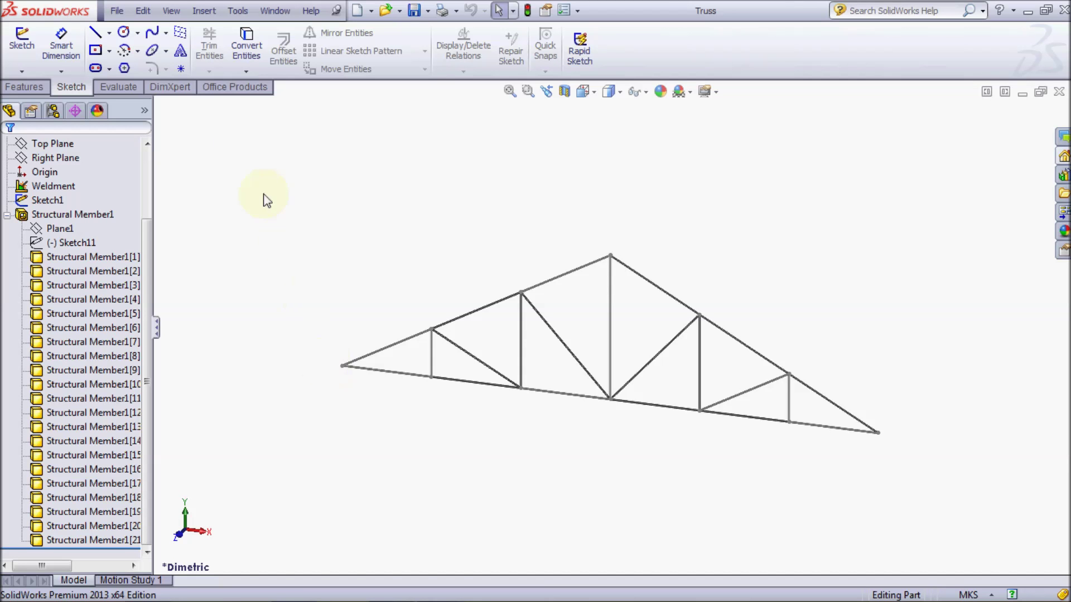
{"action": "left_click", "coordinate": [231, 87]}
{"action": "left_click", "coordinate": [270, 62]}
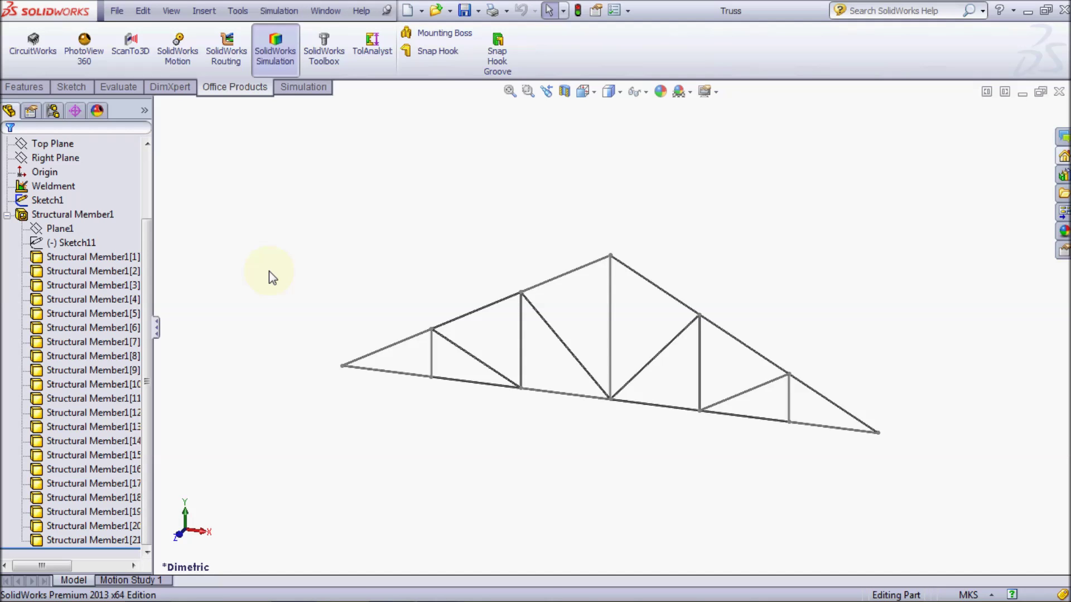
Start a new study from the Study Advisor on the Simulation tab
{"action": "left_click", "coordinate": [303, 87]}
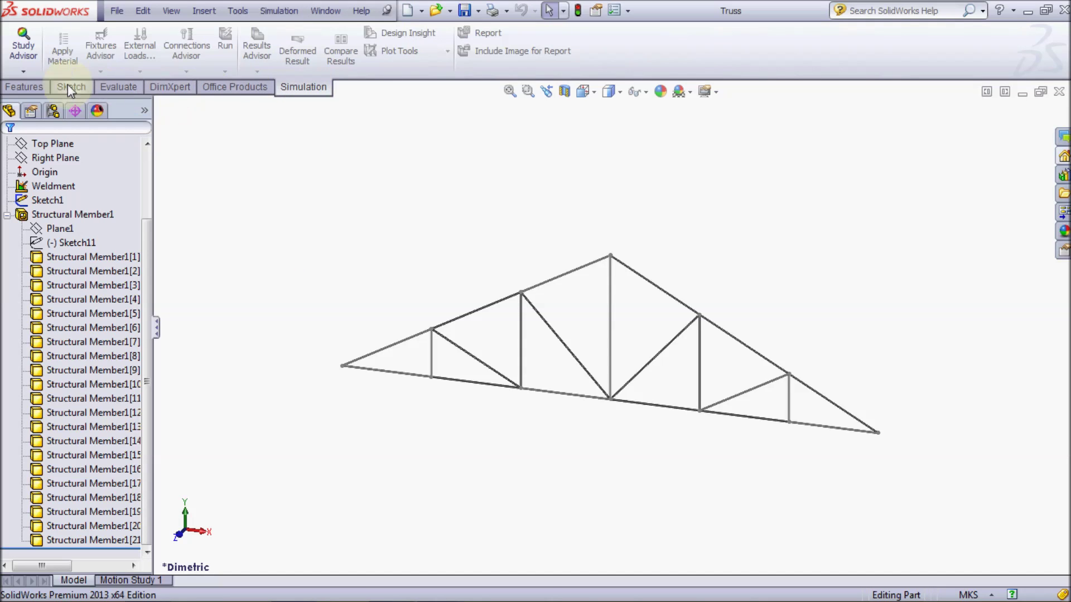
{"action": "left_click", "coordinate": [32, 73]}
{"action": "left_click", "coordinate": [39, 101]}
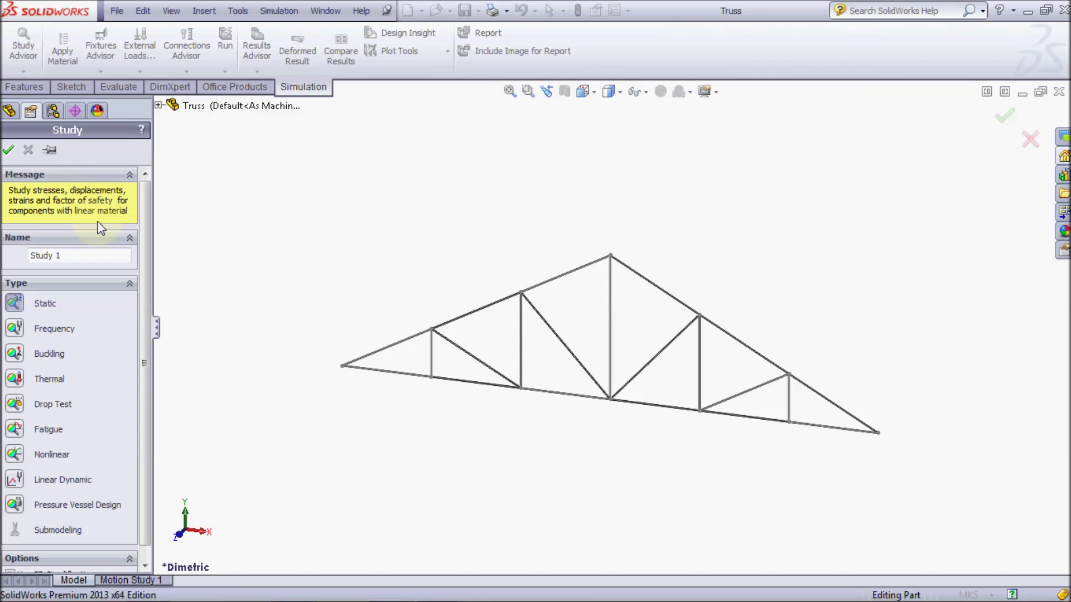
Apply Alloy Steel to all bodies of the Truss part
{"action": "right_click", "coordinate": [40, 282]}
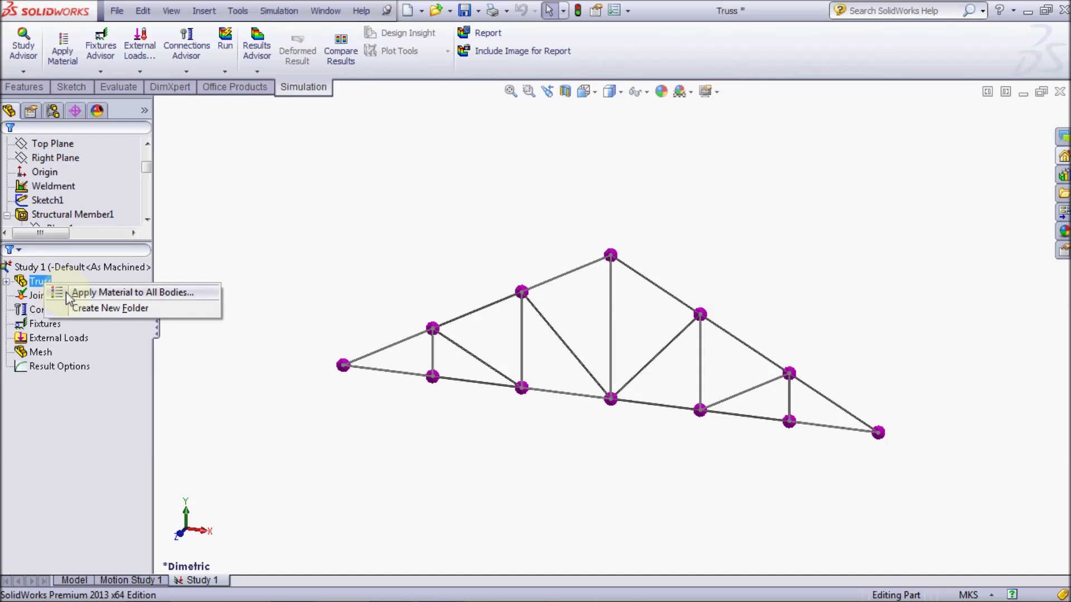
{"action": "left_click", "coordinate": [68, 293]}
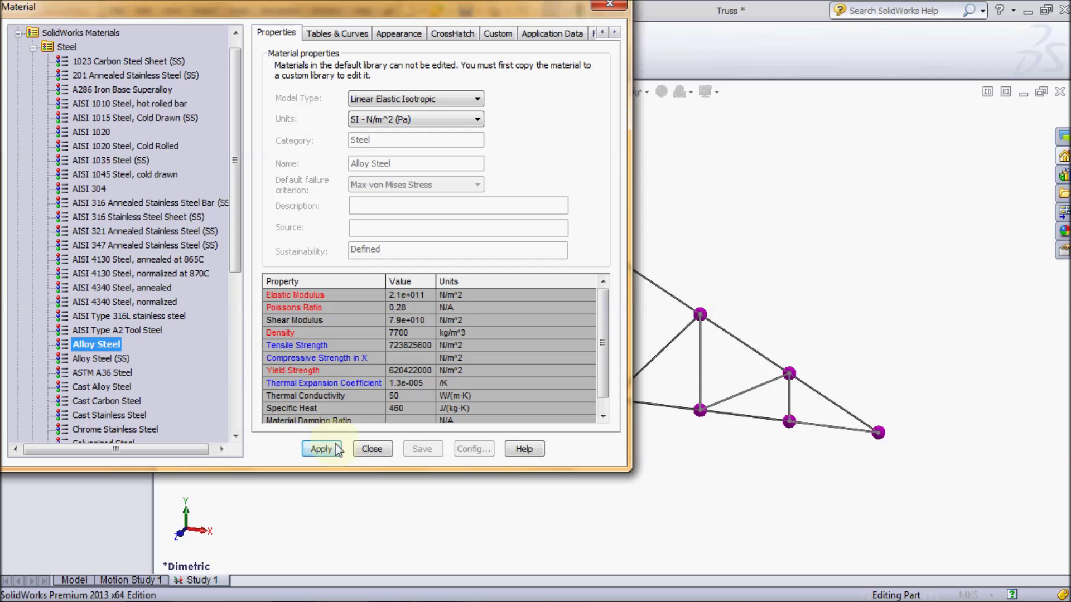
{"action": "left_click", "coordinate": [372, 450]}
Expand Truss in the study tree and select all 21 solid bodies
{"action": "left_click", "coordinate": [41, 281]}
{"action": "left_click", "coordinate": [6, 281]}
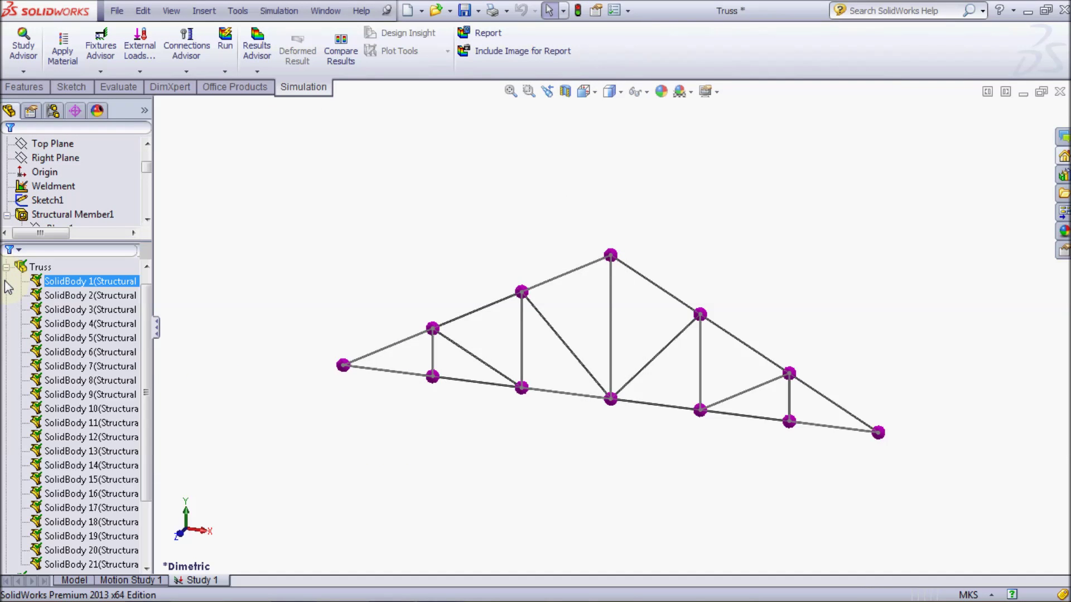
{"action": "left_click", "coordinate": [66, 285]}
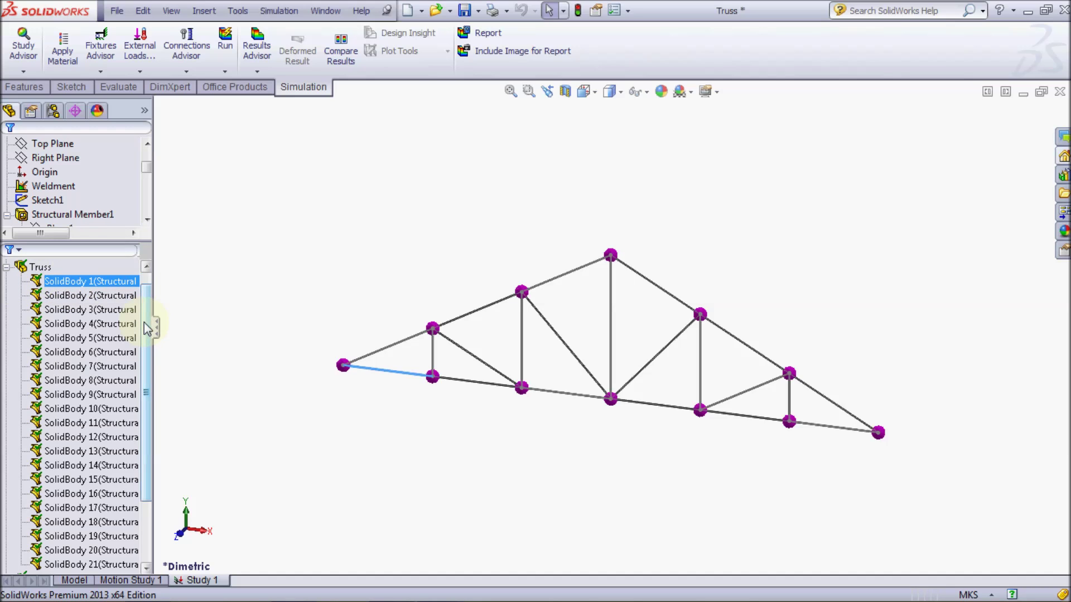
{"action": "scroll", "coordinate": [144, 322], "scroll_direction": "down", "scroll_amount": 1}
{"action": "left_click", "coordinate": [106, 521], "text": "shift"}
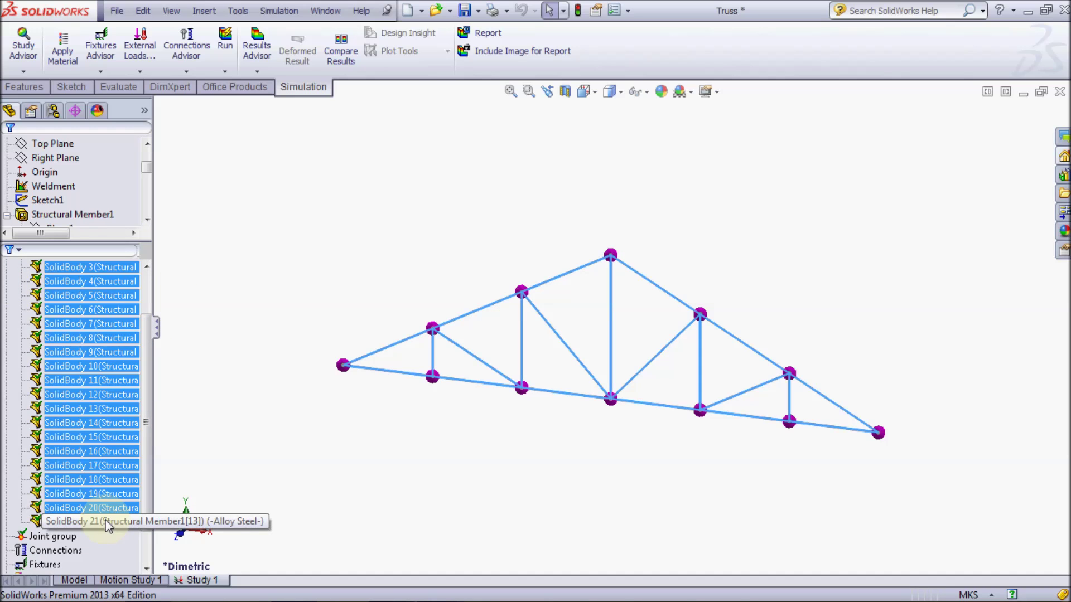
Redefine the 21 selected bodies as Truss type instead of beams, then deselect them
{"action": "right_click", "coordinate": [100, 390]}
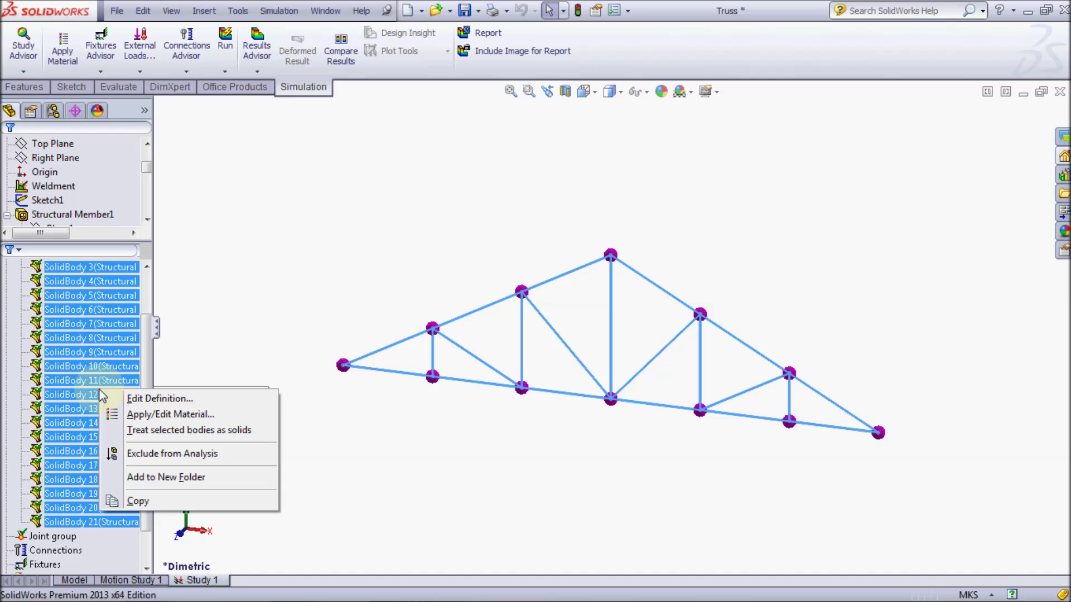
{"action": "left_click", "coordinate": [126, 398]}
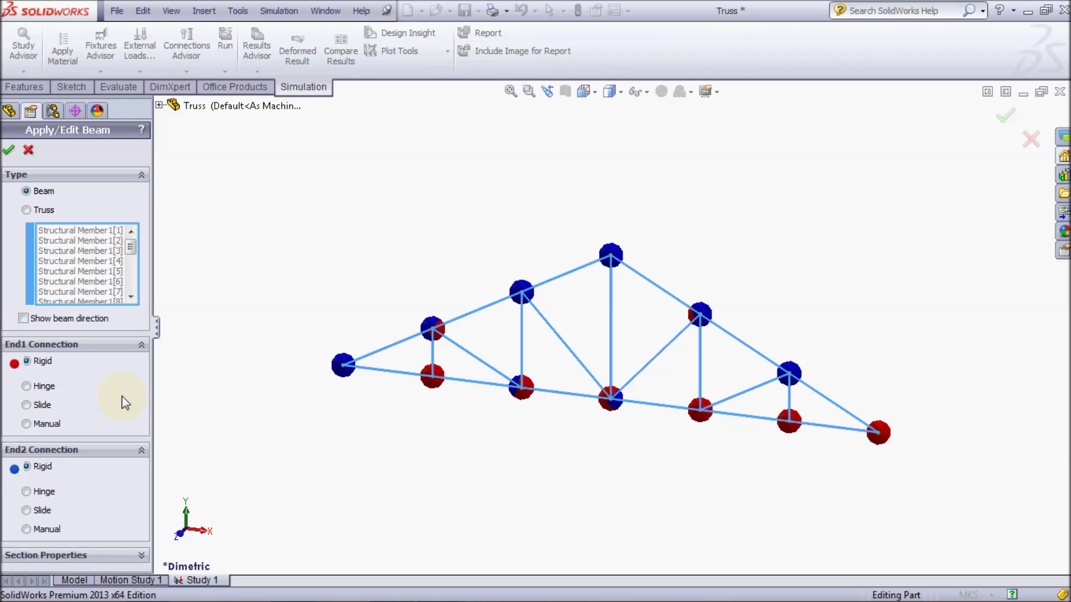
{"action": "left_click", "coordinate": [25, 209]}
{"action": "left_click", "coordinate": [9, 150]}
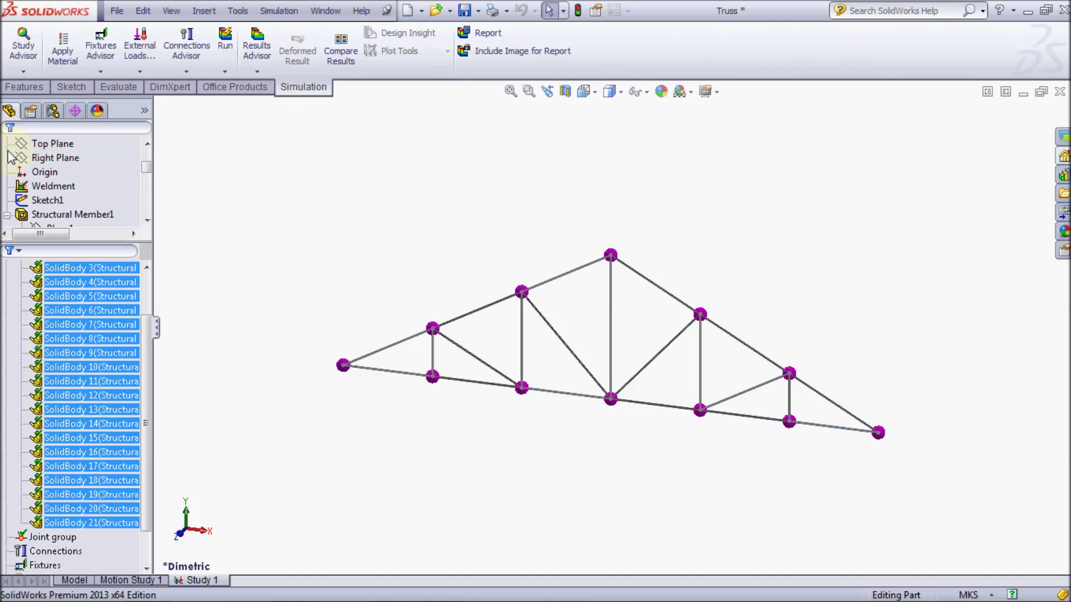
{"action": "left_click", "coordinate": [207, 336]}
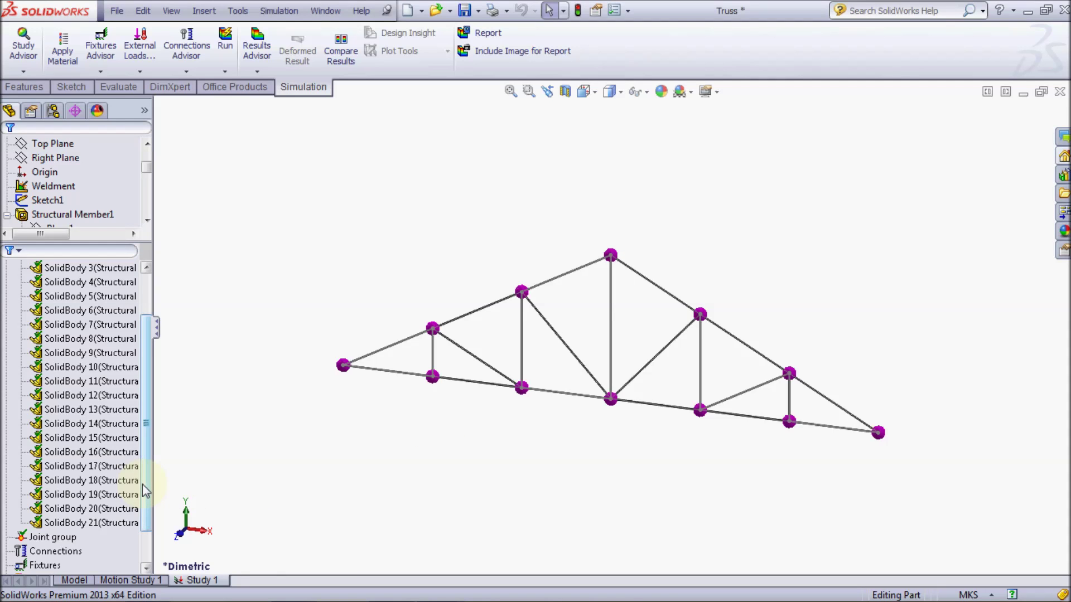
Add an Immovable (No translation) fixture at the truss's left end joint
{"action": "left_click_drag", "start_coordinate": [146, 491], "coordinate": [146, 521]}
{"action": "left_click", "coordinate": [74, 526]}
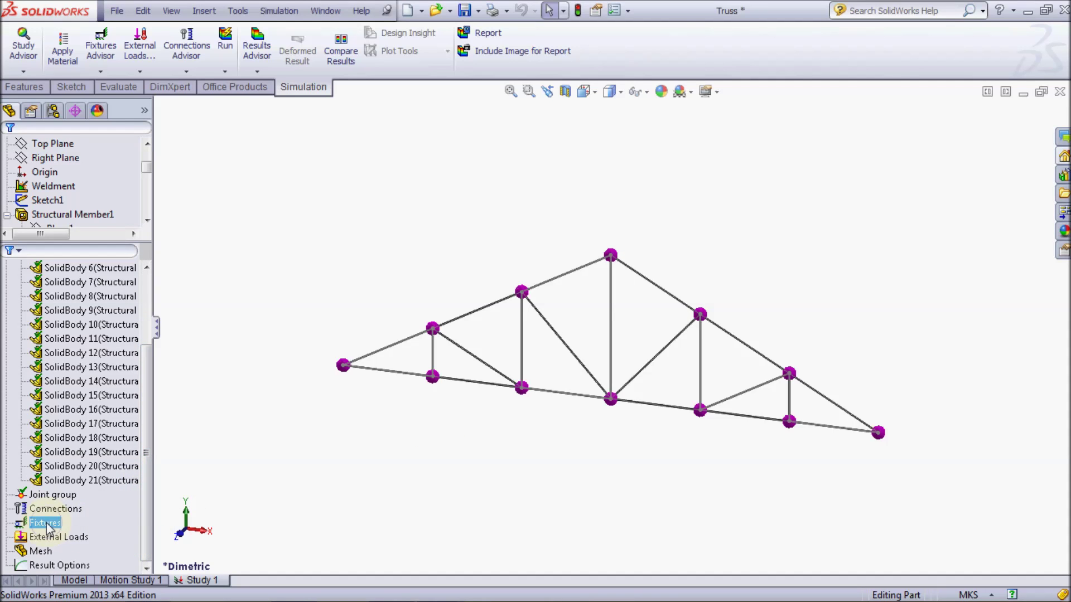
{"action": "right_click", "coordinate": [48, 526]}
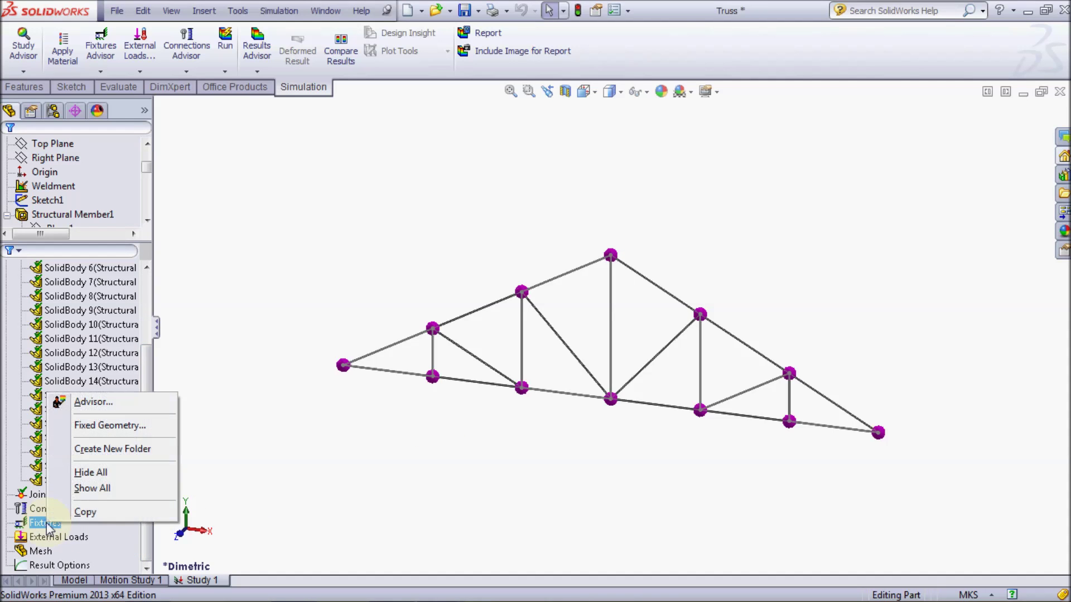
{"action": "left_click", "coordinate": [106, 426]}
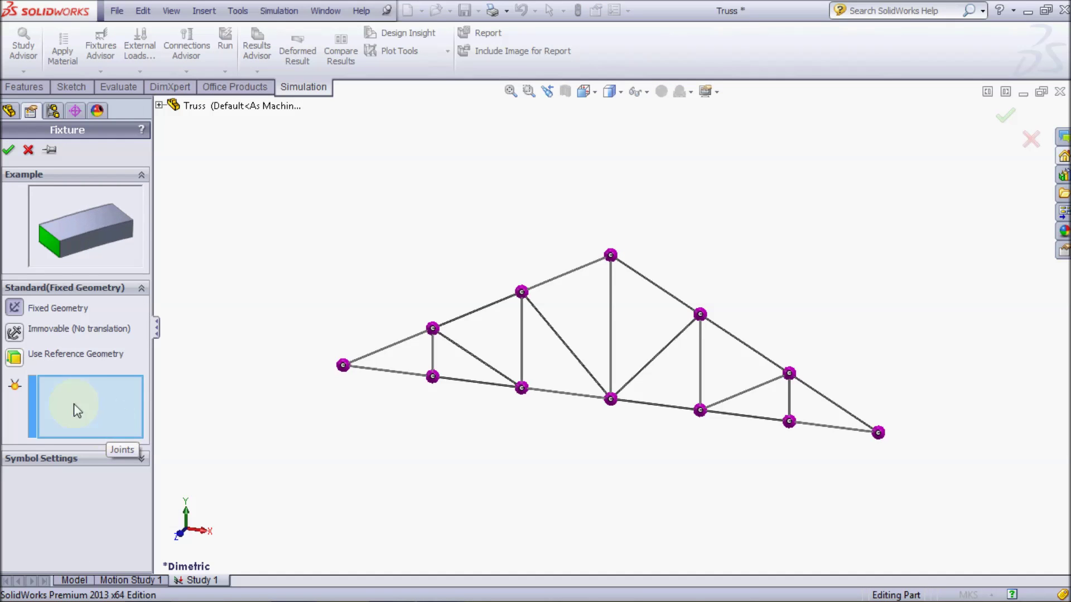
{"action": "left_click", "coordinate": [15, 338]}
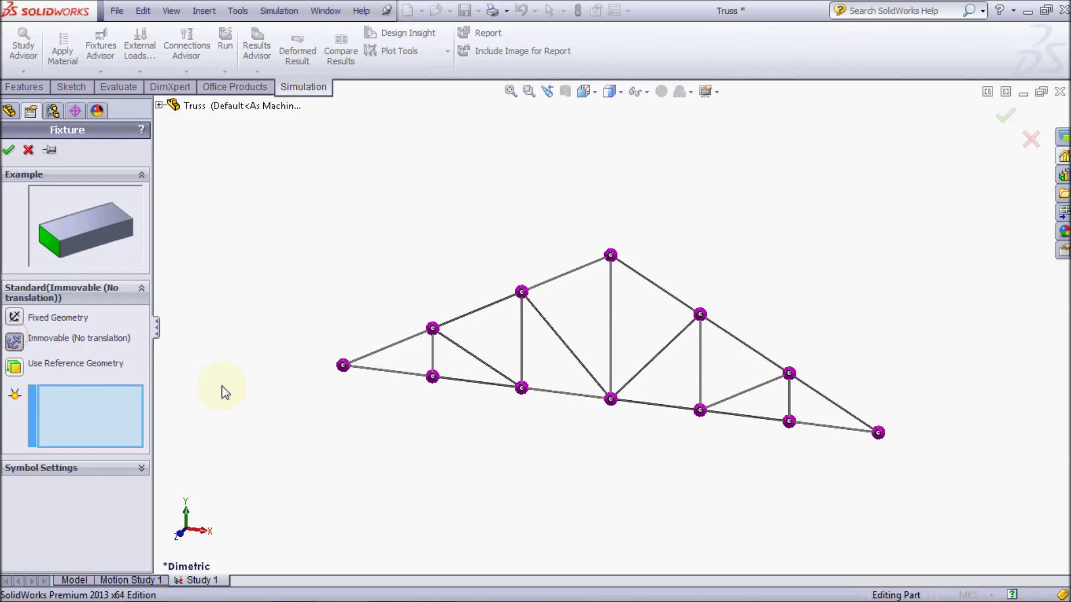
{"action": "left_click", "coordinate": [344, 367]}
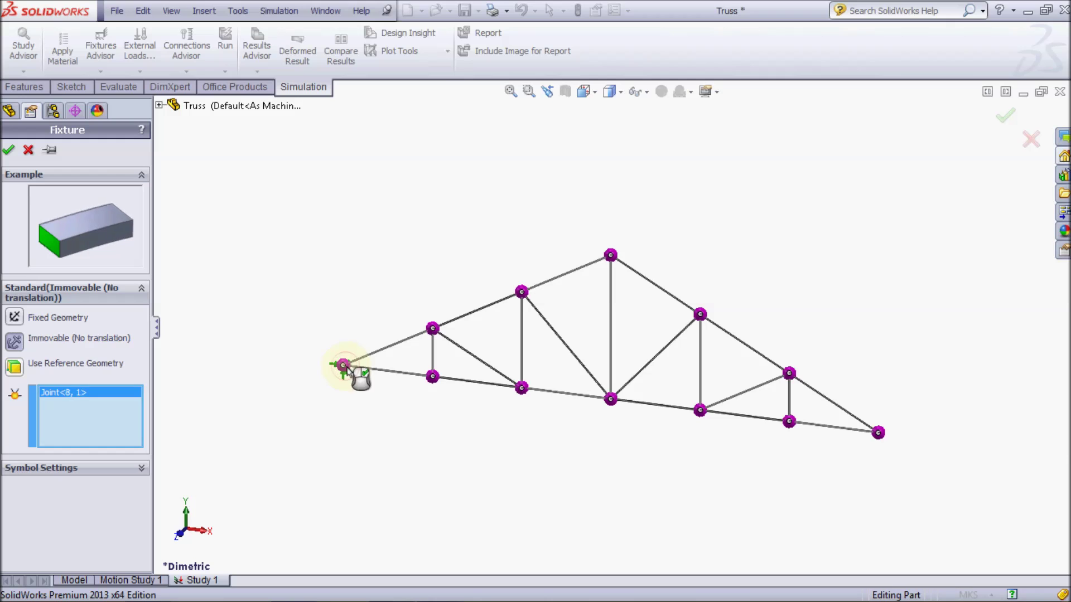
{"action": "left_click", "coordinate": [8, 149]}
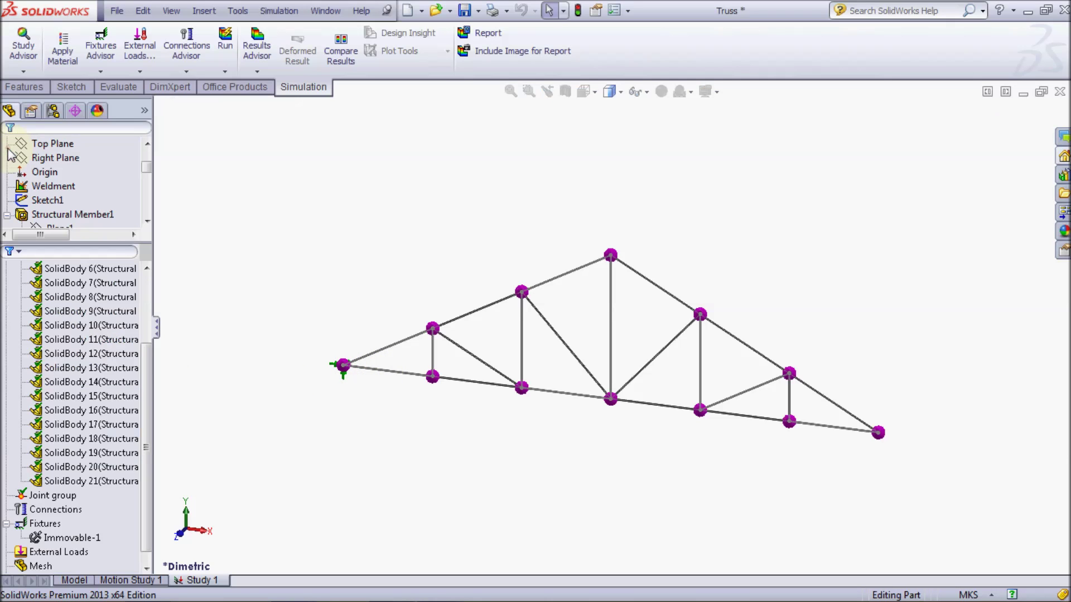
{"action": "right_click", "coordinate": [59, 524]}
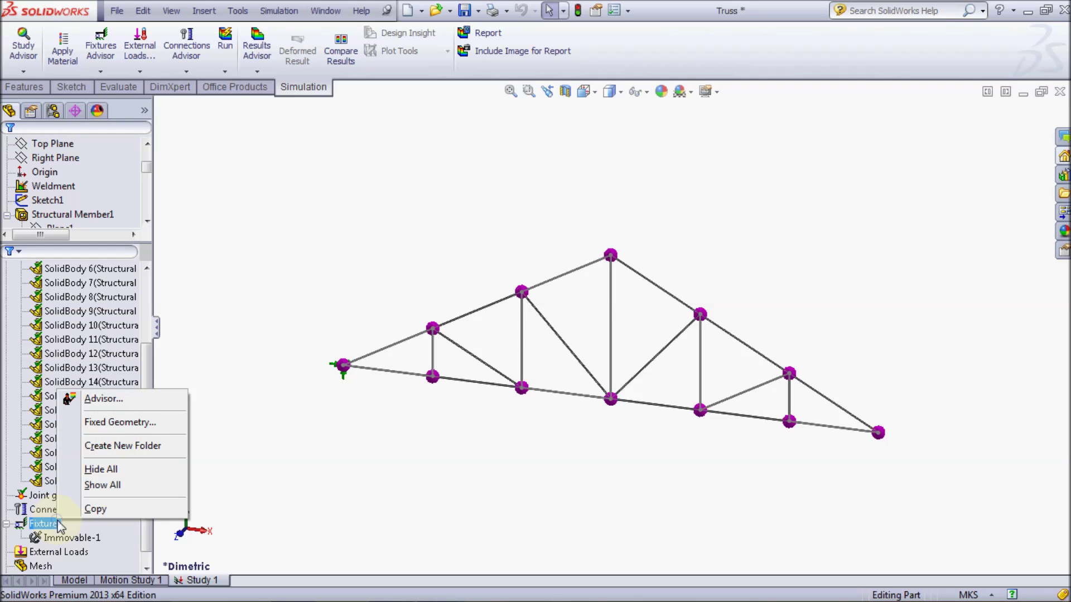
Add a Reference Geometry fixture at the right end joint restraining two translations relative to Front Plane
{"action": "left_click", "coordinate": [100, 424]}
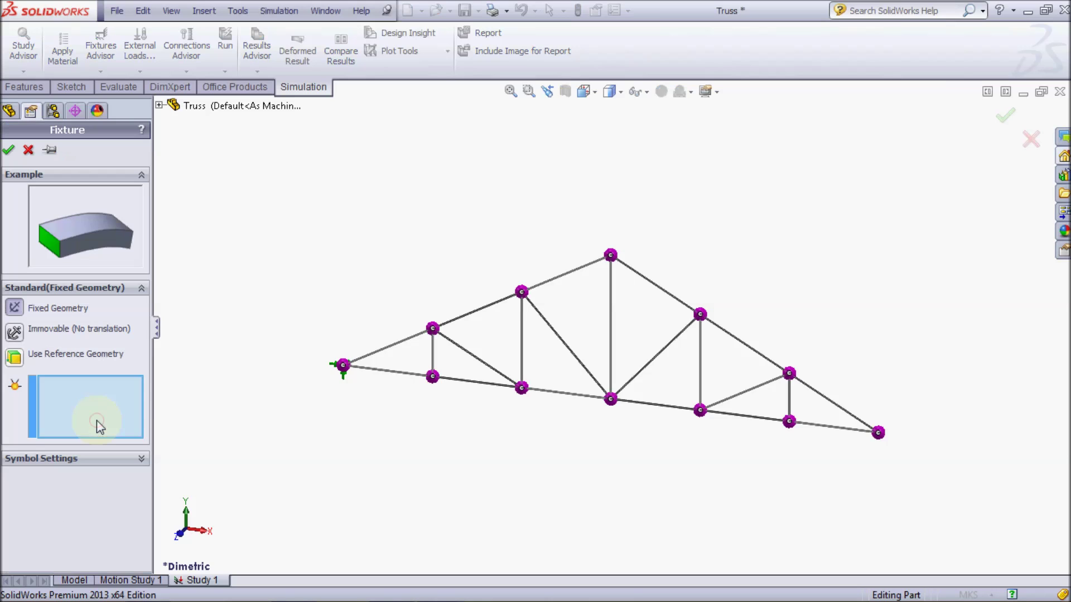
{"action": "left_click", "coordinate": [14, 358]}
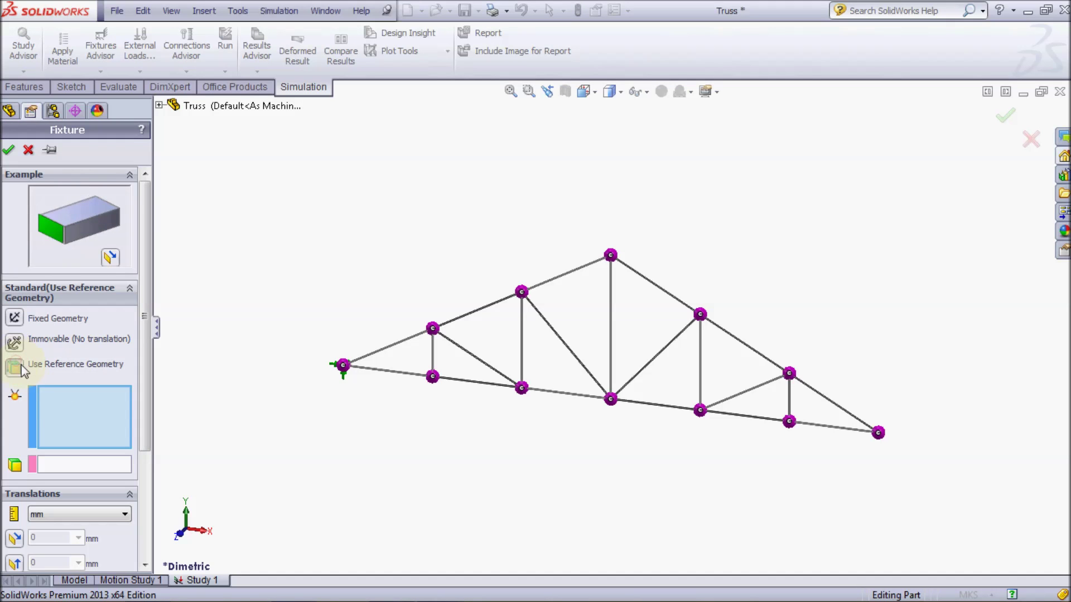
{"action": "left_click", "coordinate": [879, 434]}
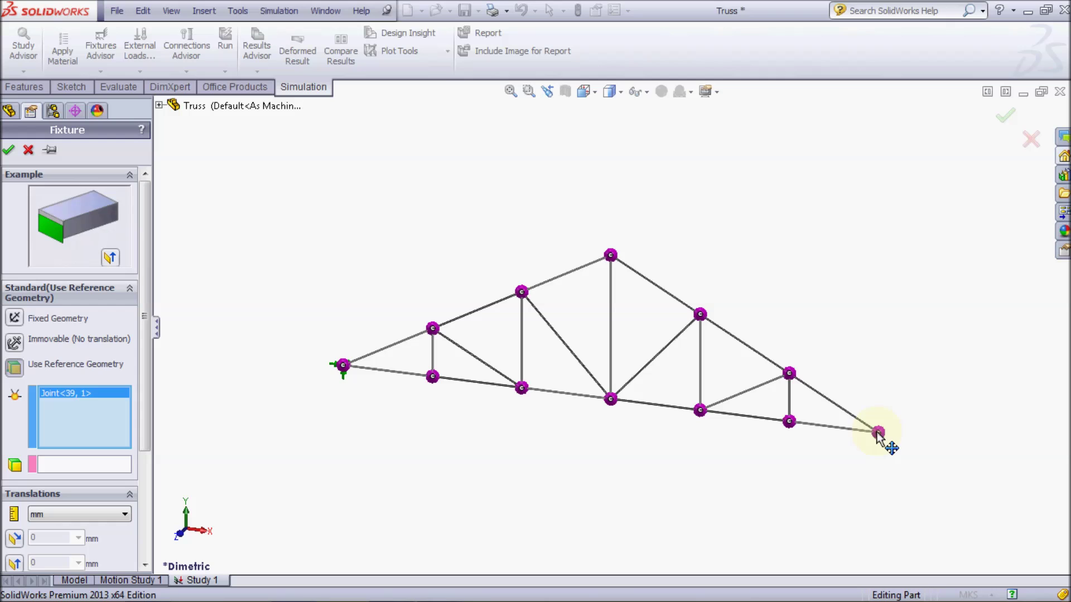
{"action": "left_click", "coordinate": [120, 466]}
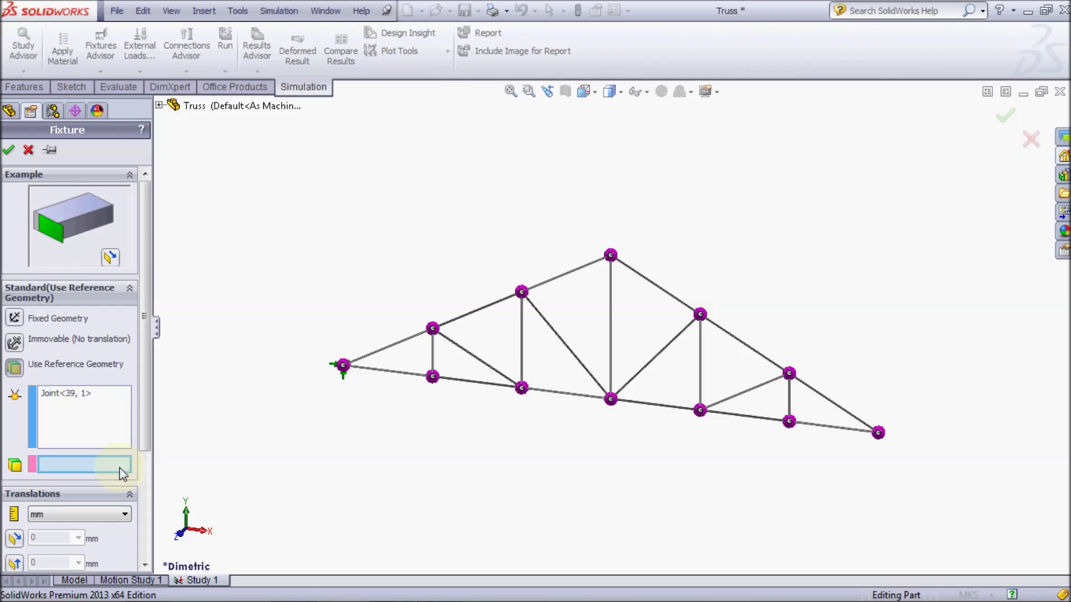
{"action": "left_click", "coordinate": [159, 105]}
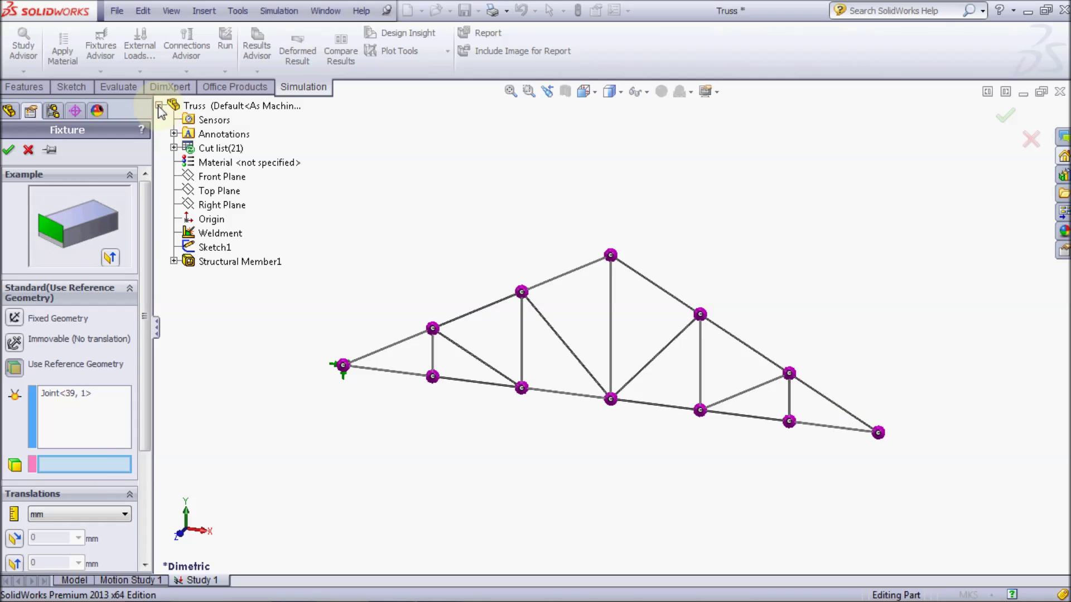
{"action": "left_click", "coordinate": [221, 176]}
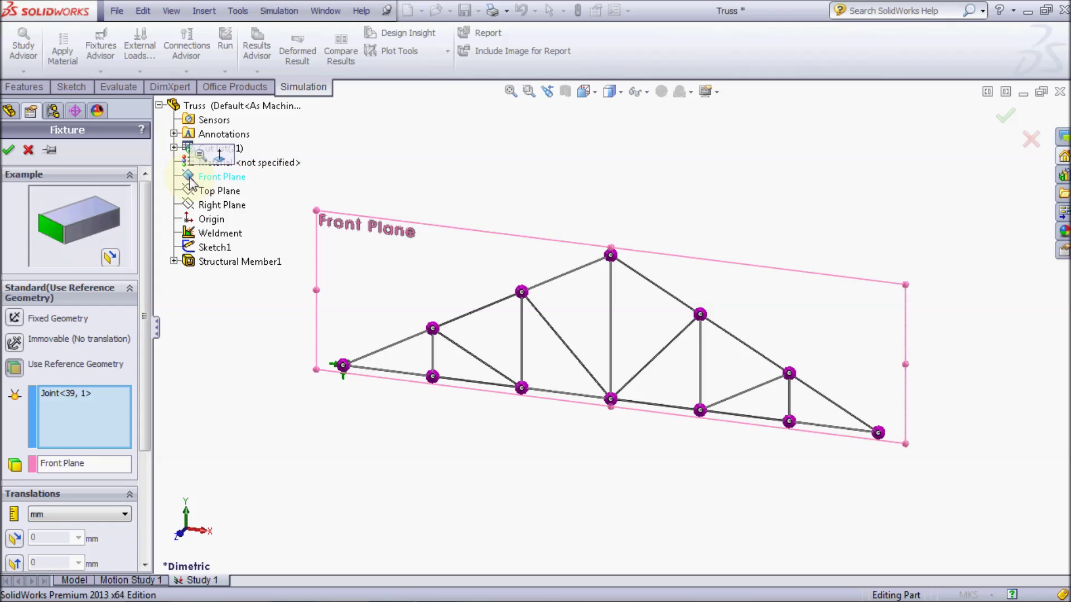
{"action": "left_click_drag", "start_coordinate": [148, 316], "coordinate": [148, 402]}
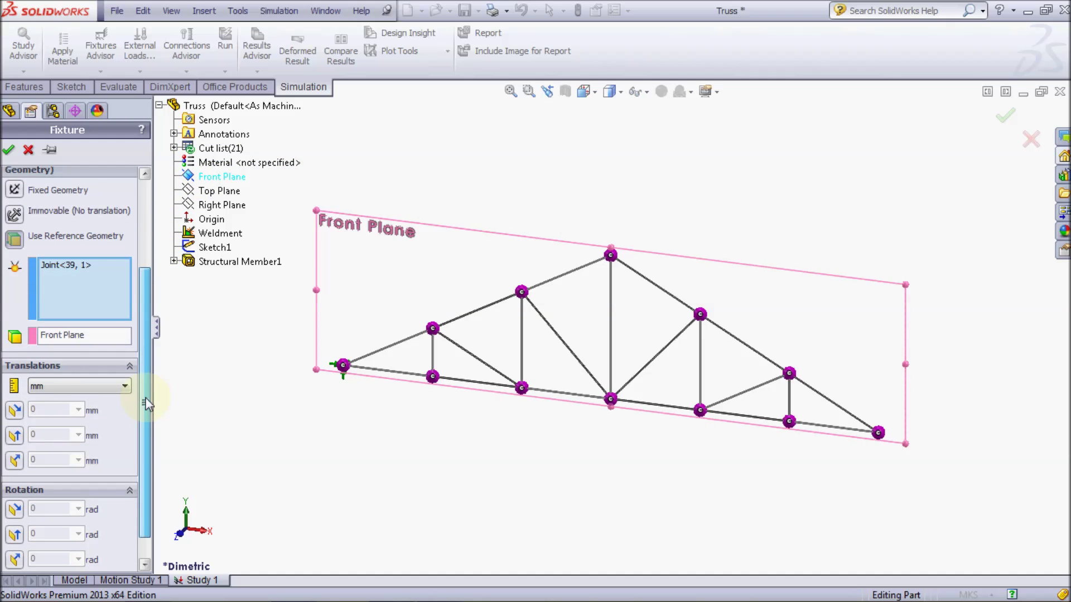
{"action": "left_click", "coordinate": [23, 436]}
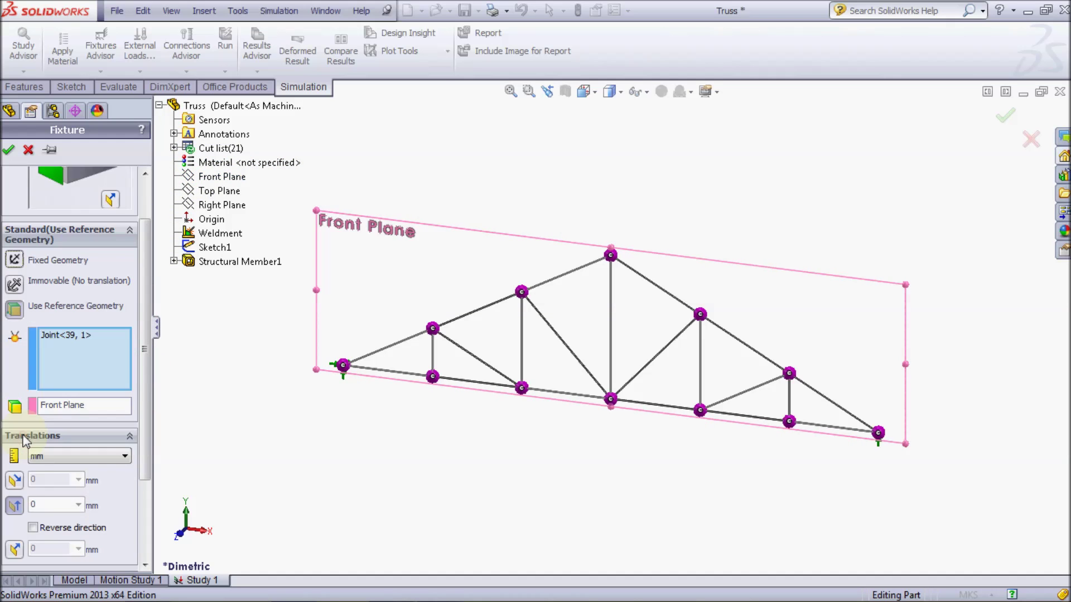
{"action": "left_click", "coordinate": [15, 551]}
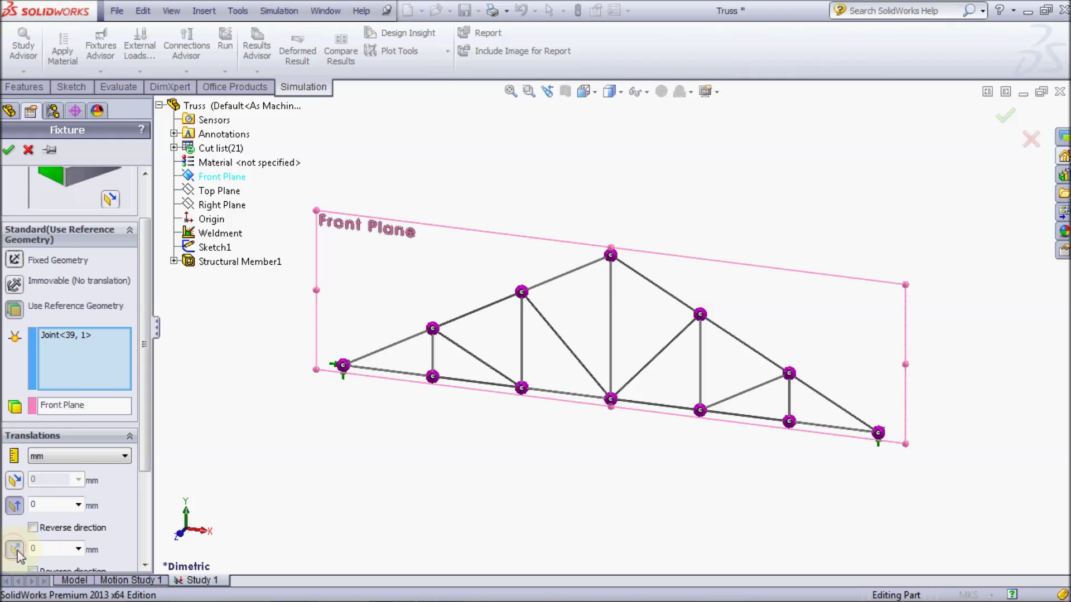
{"action": "left_click", "coordinate": [9, 150]}
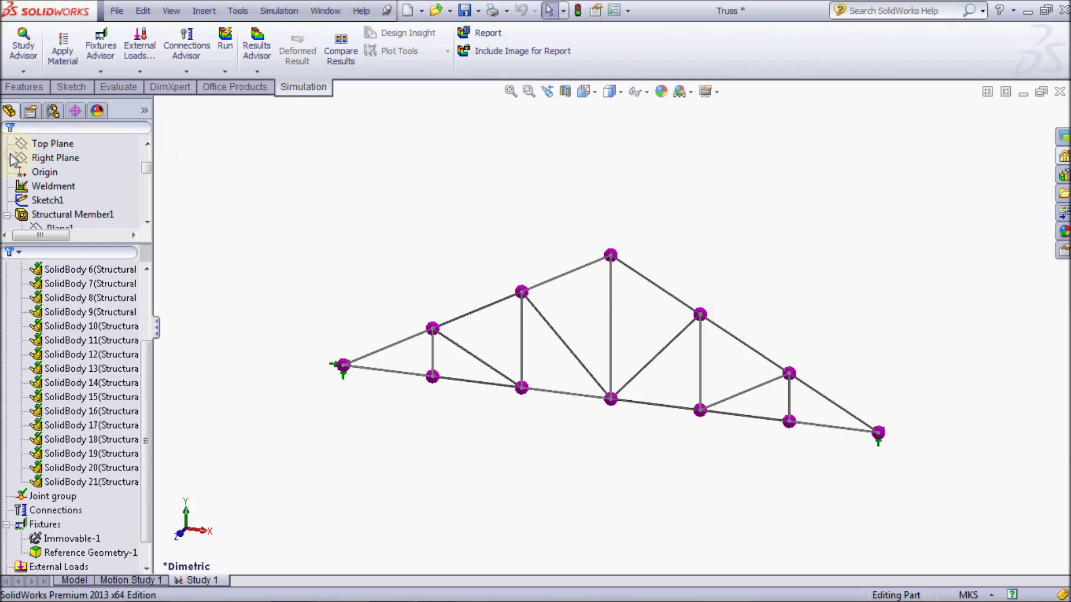
Start a Reference Geometry fixture on the seven interior truss joints
{"action": "right_click", "coordinate": [38, 525]}
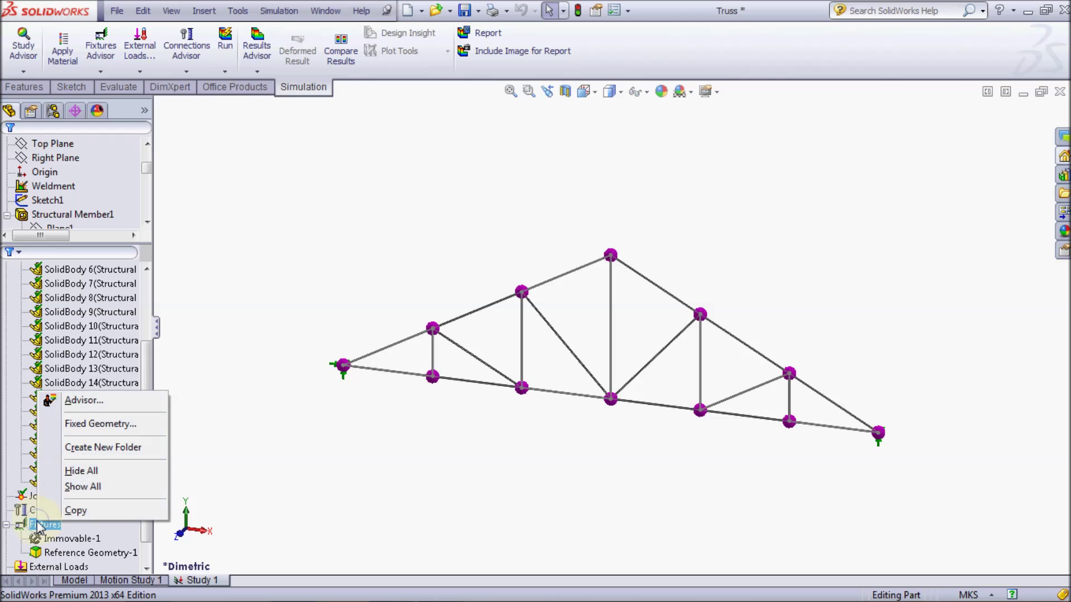
{"action": "left_click", "coordinate": [78, 425]}
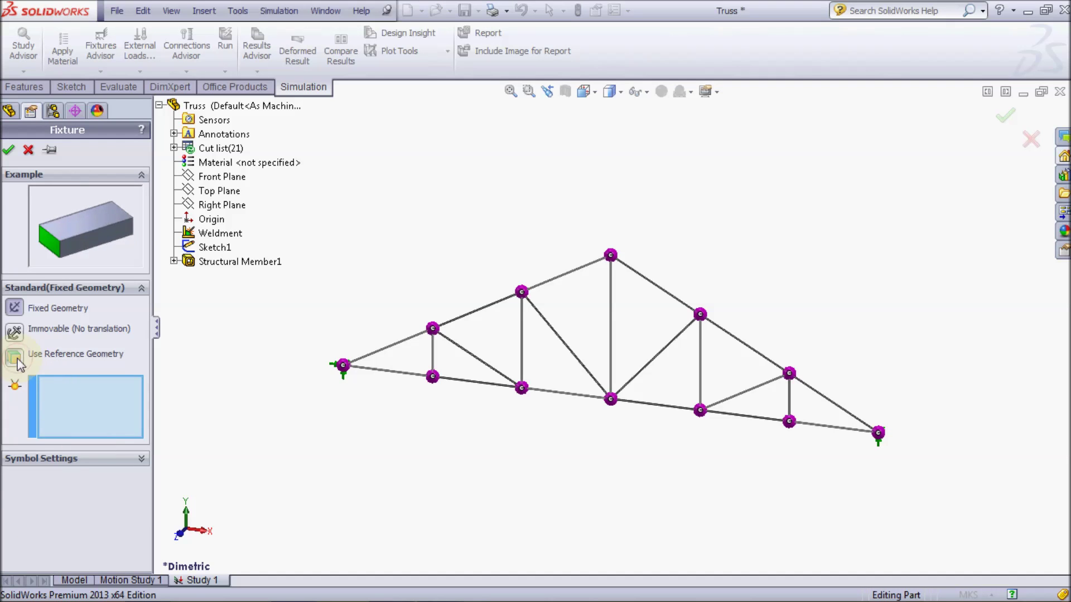
{"action": "left_click", "coordinate": [14, 357]}
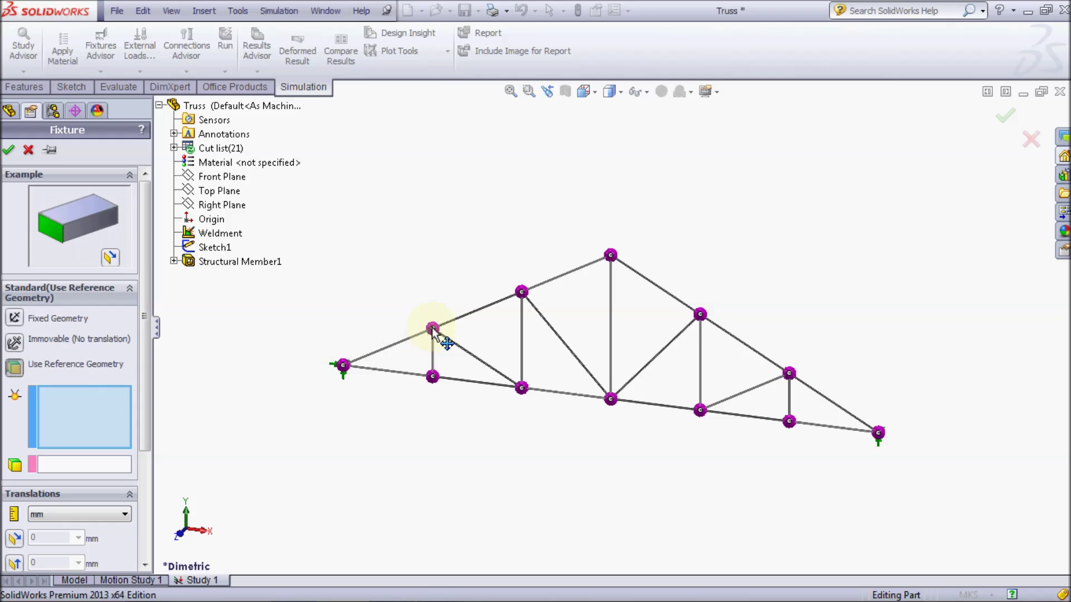
{"action": "left_click", "coordinate": [433, 377]}
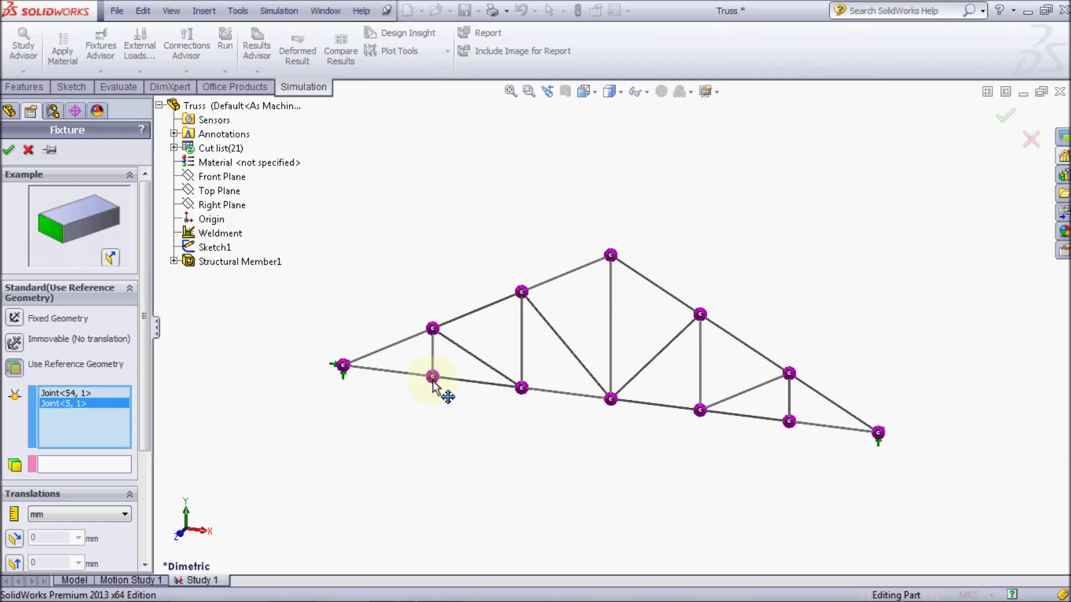
{"action": "left_click", "coordinate": [522, 388]}
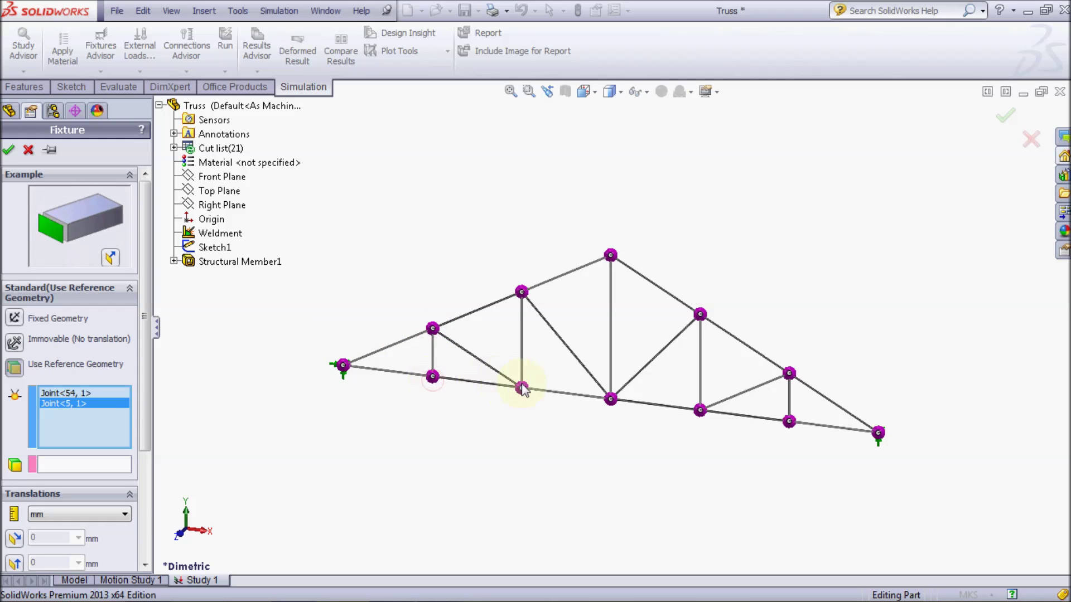
{"action": "left_click", "coordinate": [522, 292]}
{"action": "left_click", "coordinate": [612, 256]}
{"action": "left_click", "coordinate": [617, 262]}
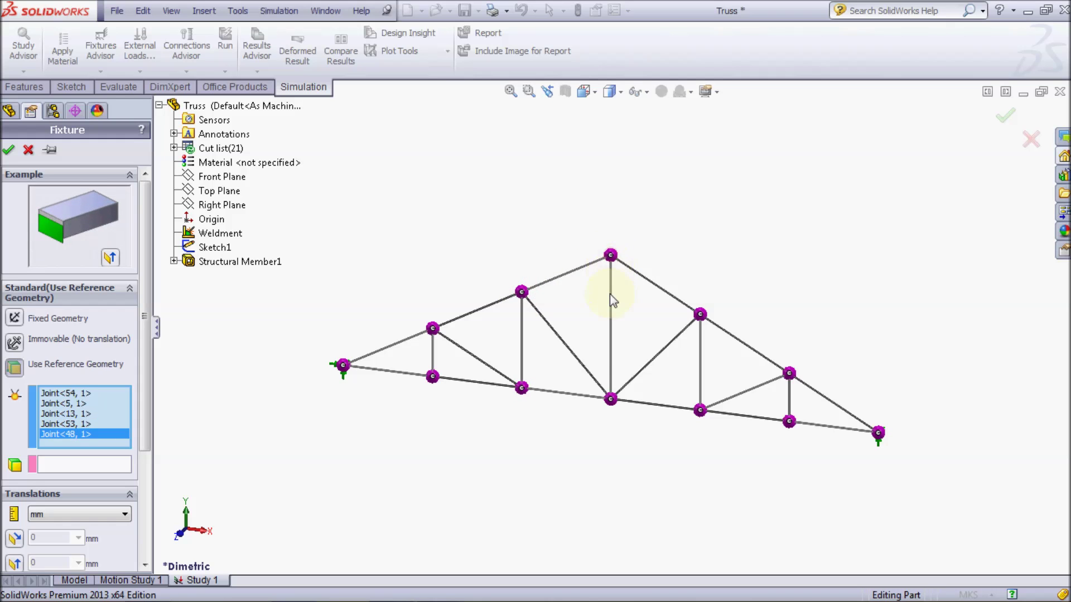
{"action": "left_click", "coordinate": [701, 411]}
{"action": "left_click", "coordinate": [701, 316]}
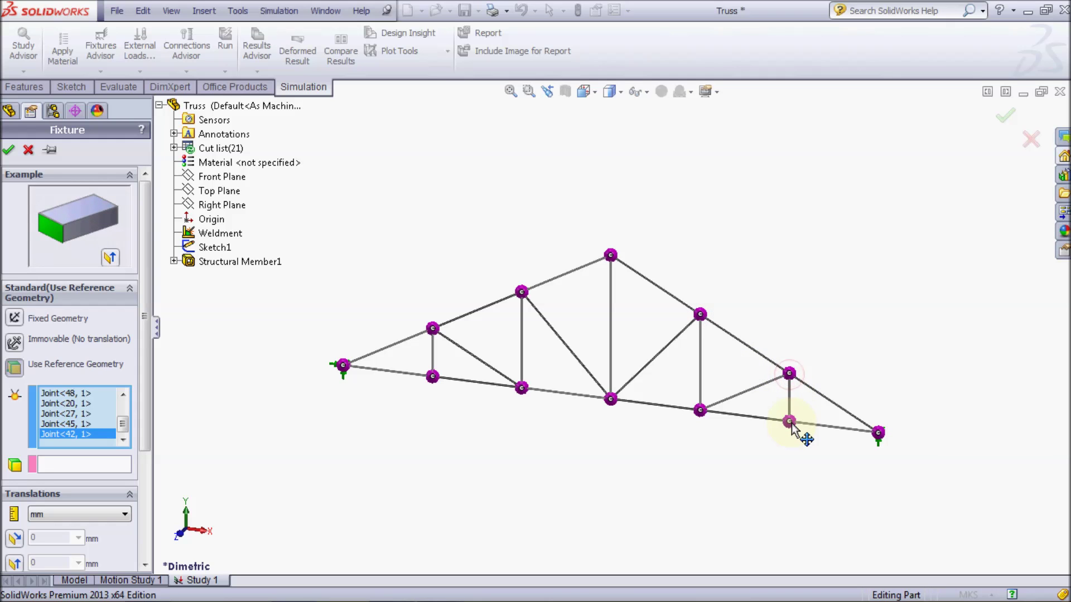
Reference Front Plane and restrain translation normal to it, then confirm the fixture
{"action": "left_click", "coordinate": [125, 464]}
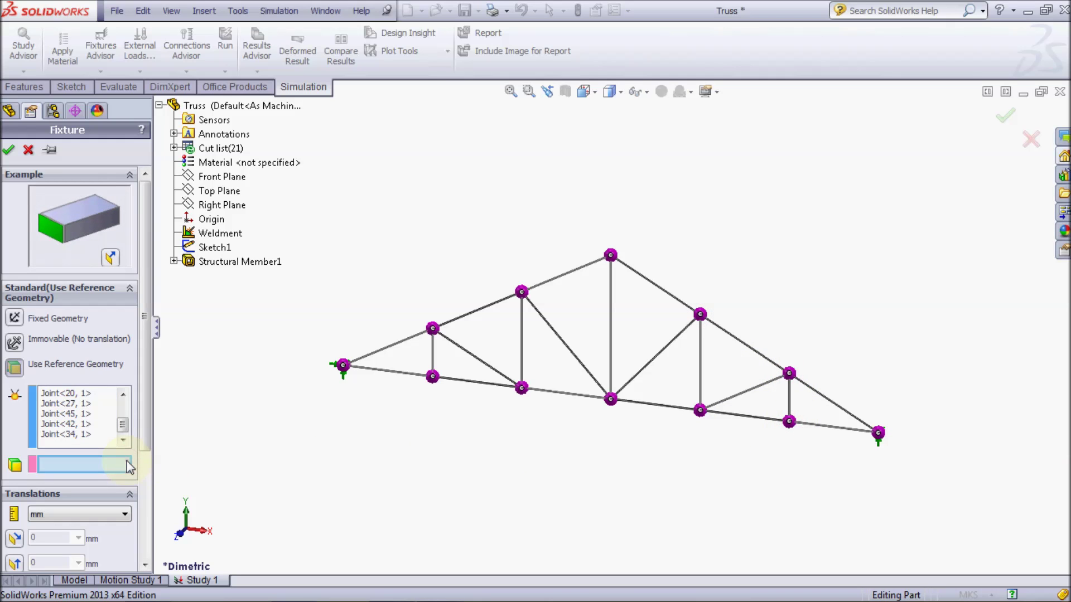
{"action": "left_click", "coordinate": [221, 176]}
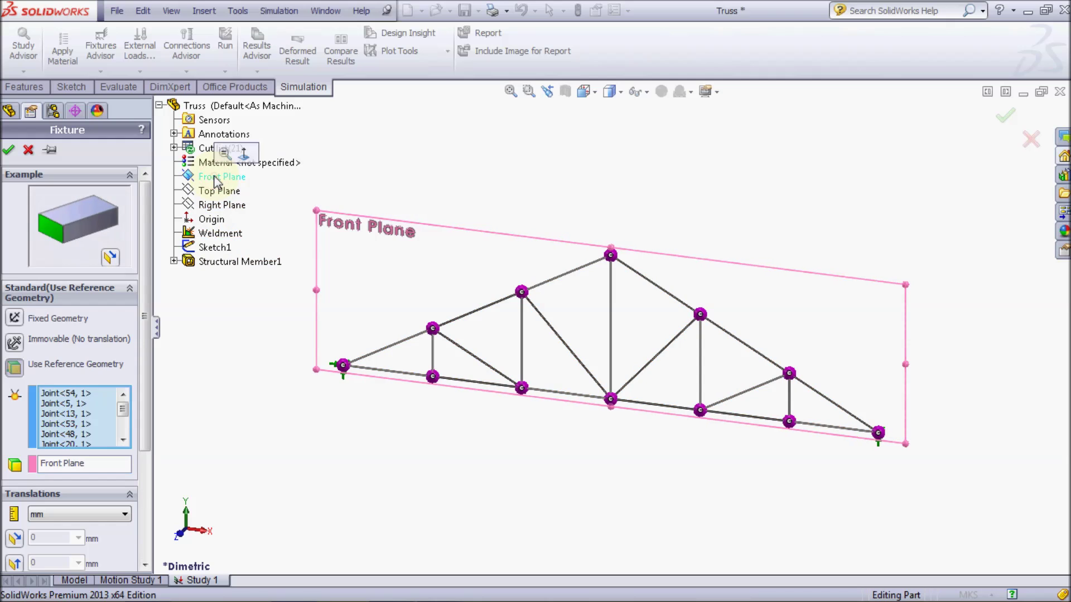
{"action": "scroll", "coordinate": [106, 345], "scroll_direction": "down", "scroll_amount": 2}
{"action": "scroll", "coordinate": [73, 402], "scroll_direction": "down", "scroll_amount": 2}
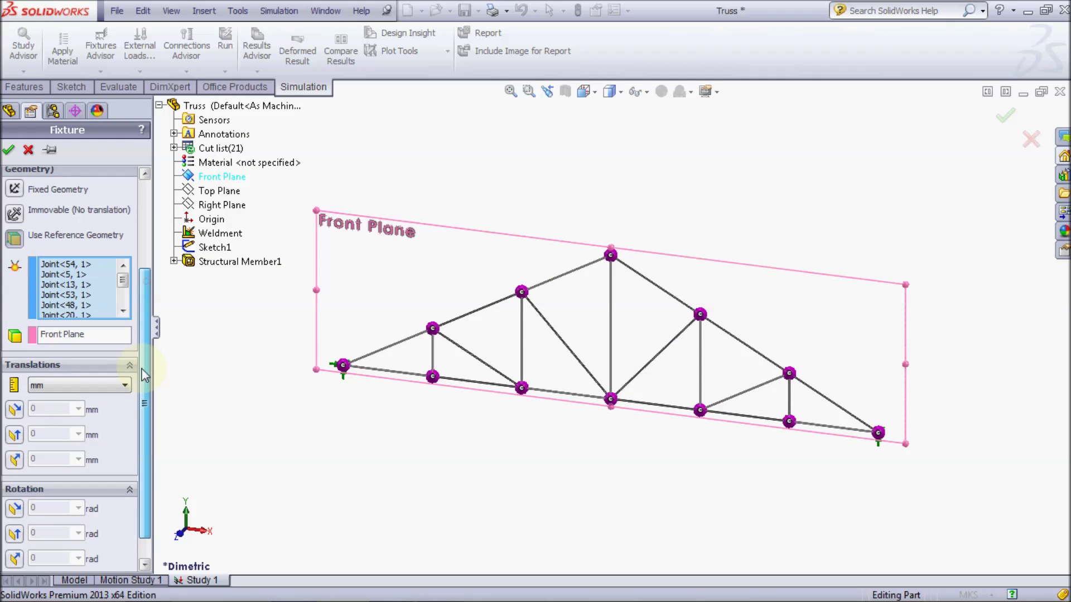
{"action": "left_click", "coordinate": [21, 458]}
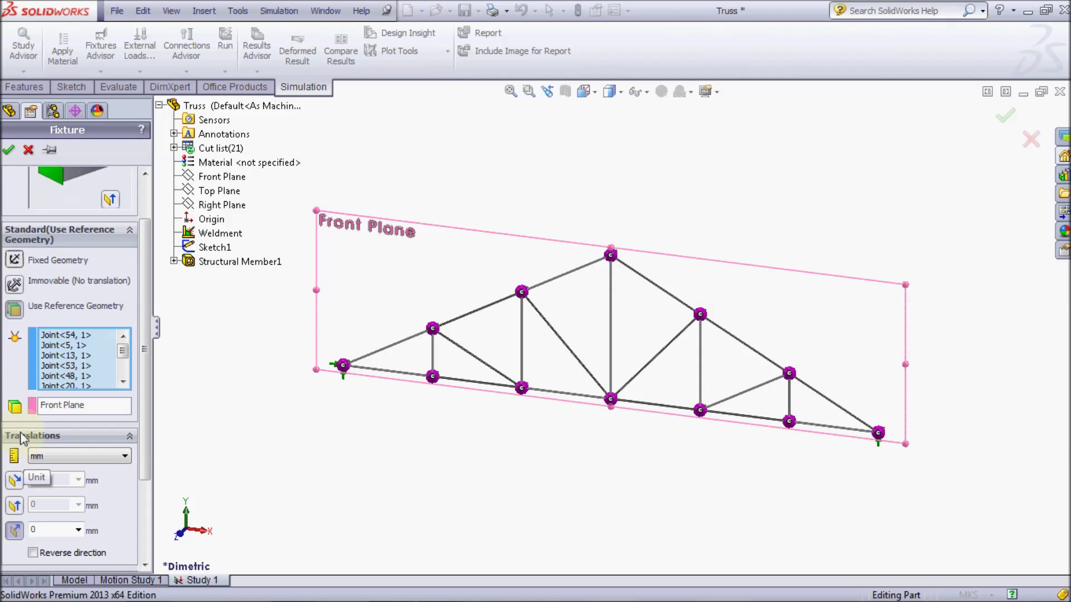
{"action": "left_click", "coordinate": [9, 151]}
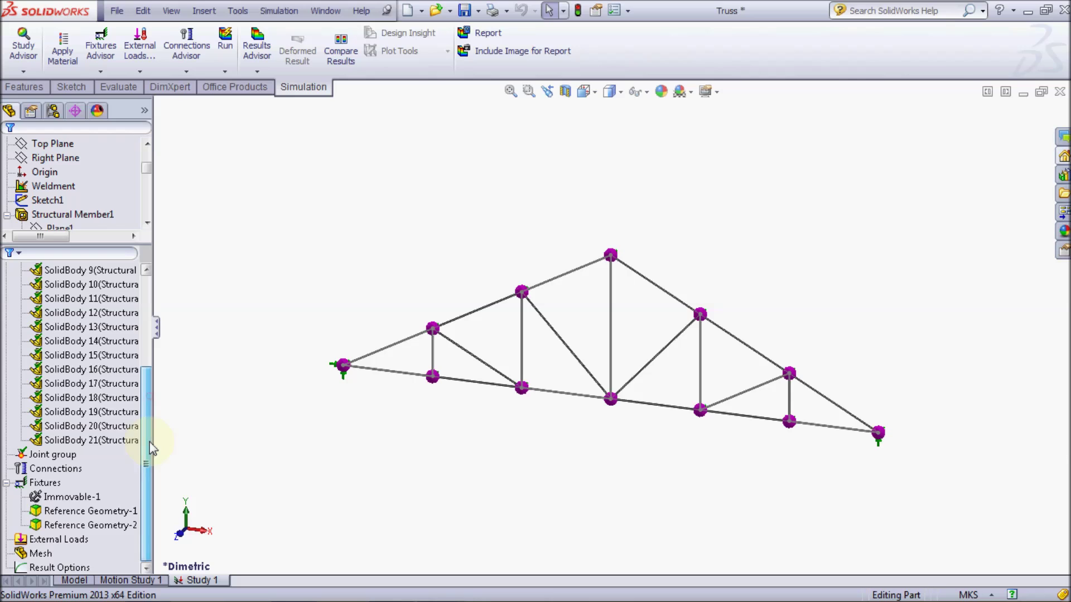
Add Force-1: 5000 N on three lower-chord joints, normal to Top Plane, reversed downward
{"action": "right_click", "coordinate": [81, 542]}
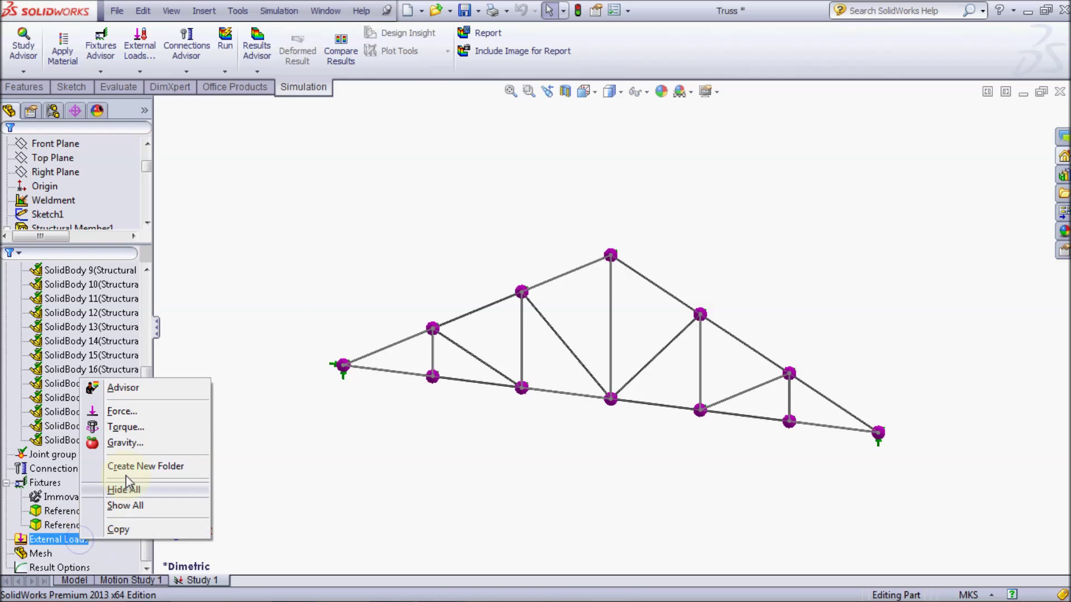
{"action": "left_click", "coordinate": [136, 411]}
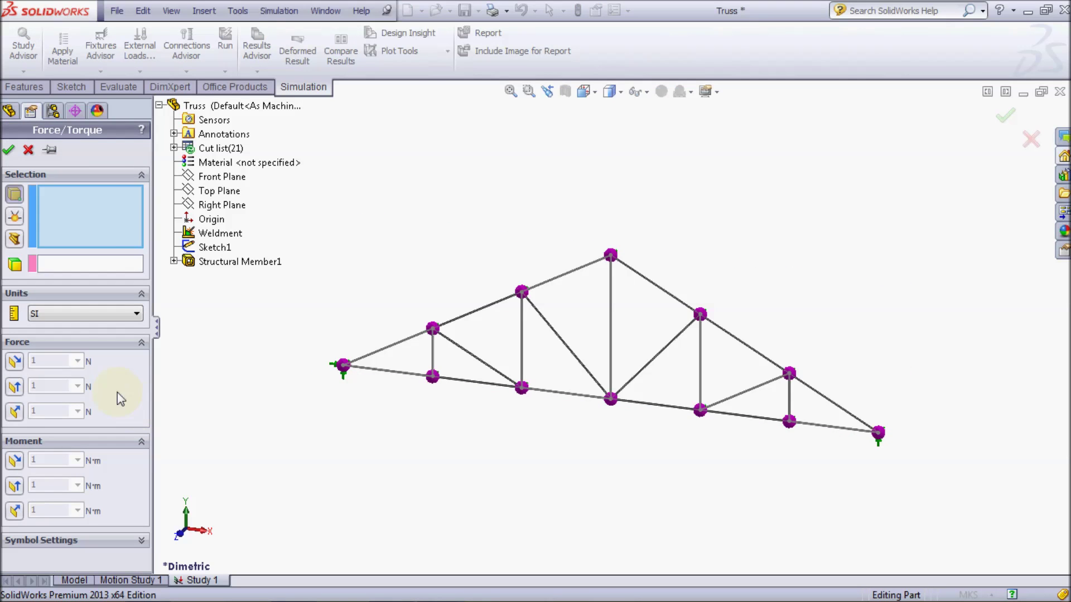
{"action": "left_click", "coordinate": [15, 217]}
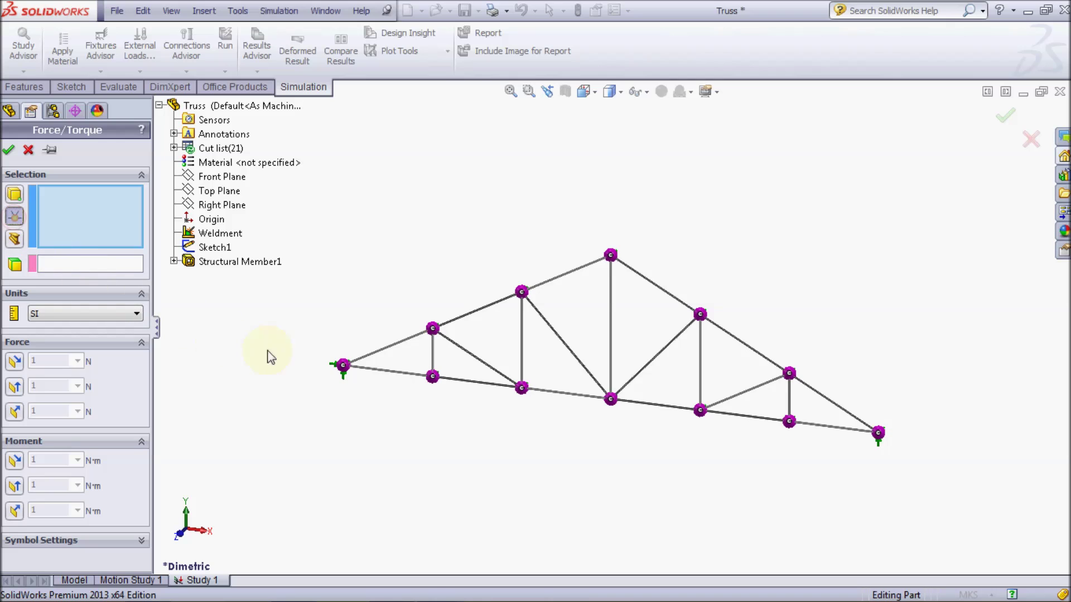
{"action": "left_click", "coordinate": [432, 378]}
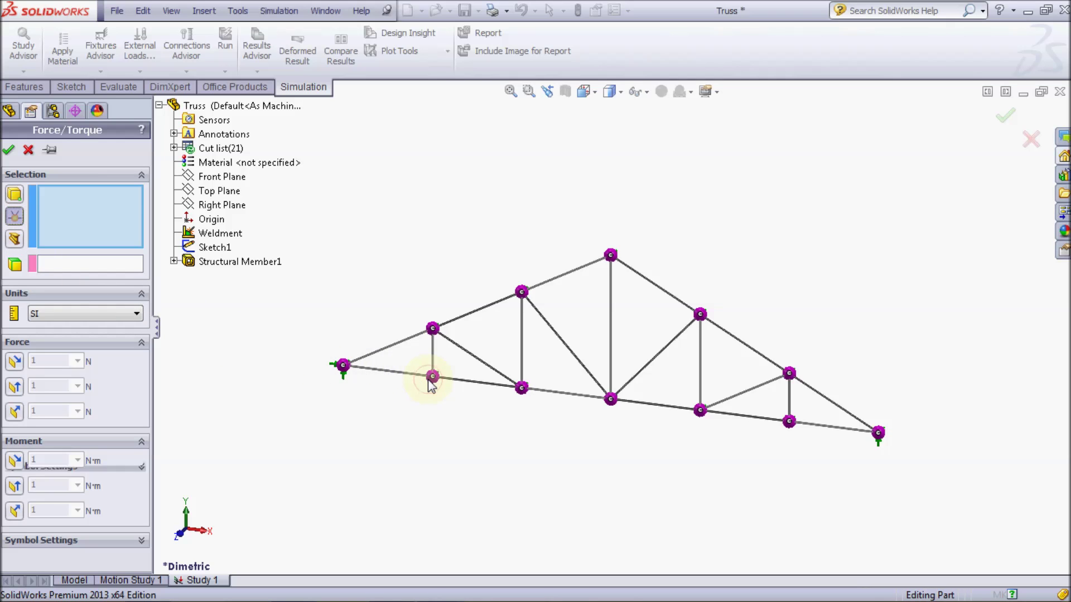
{"action": "left_click", "coordinate": [522, 387]}
{"action": "left_click", "coordinate": [611, 399]}
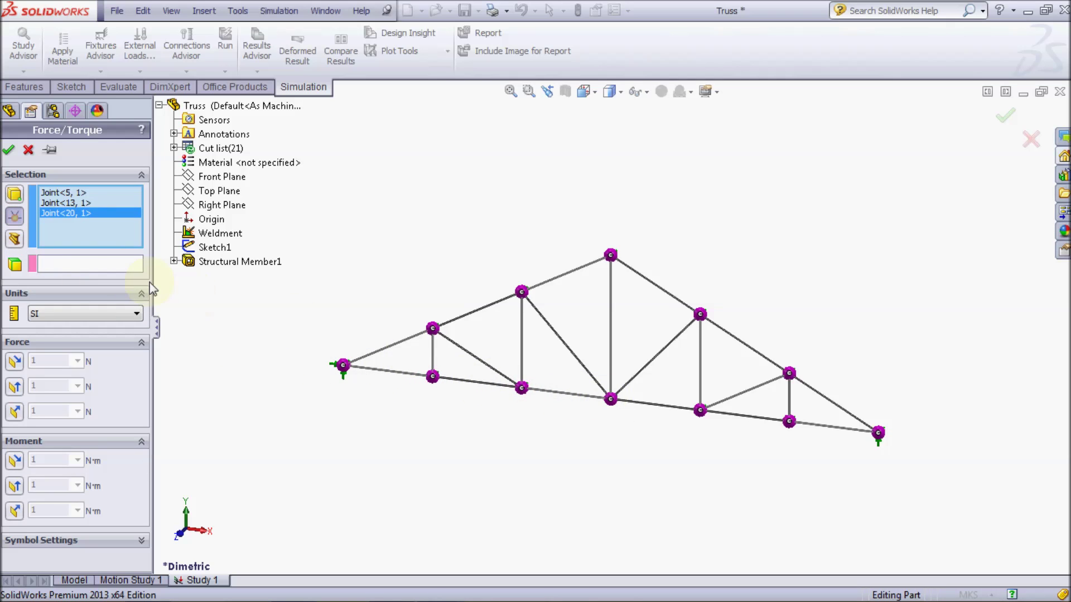
{"action": "left_click", "coordinate": [127, 264]}
{"action": "left_click", "coordinate": [211, 191]}
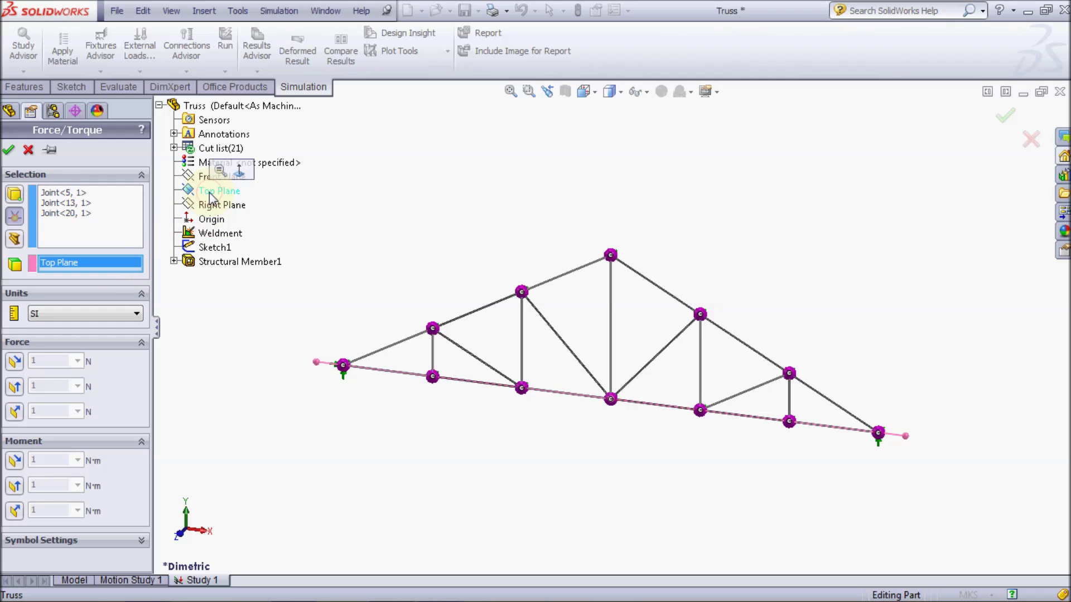
{"action": "left_click", "coordinate": [15, 412]}
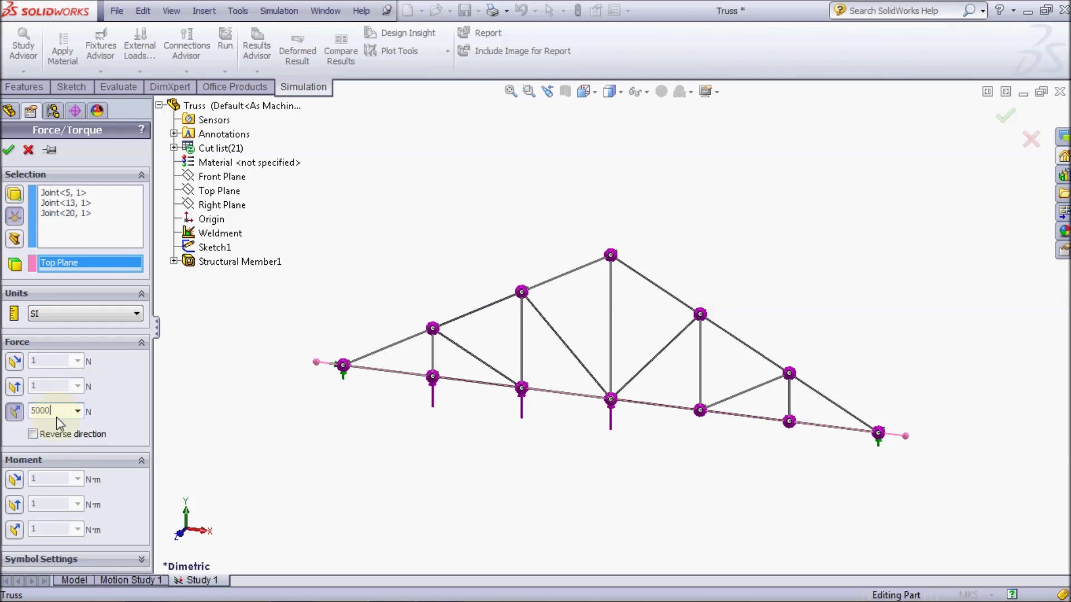
{"action": "left_click", "coordinate": [32, 434]}
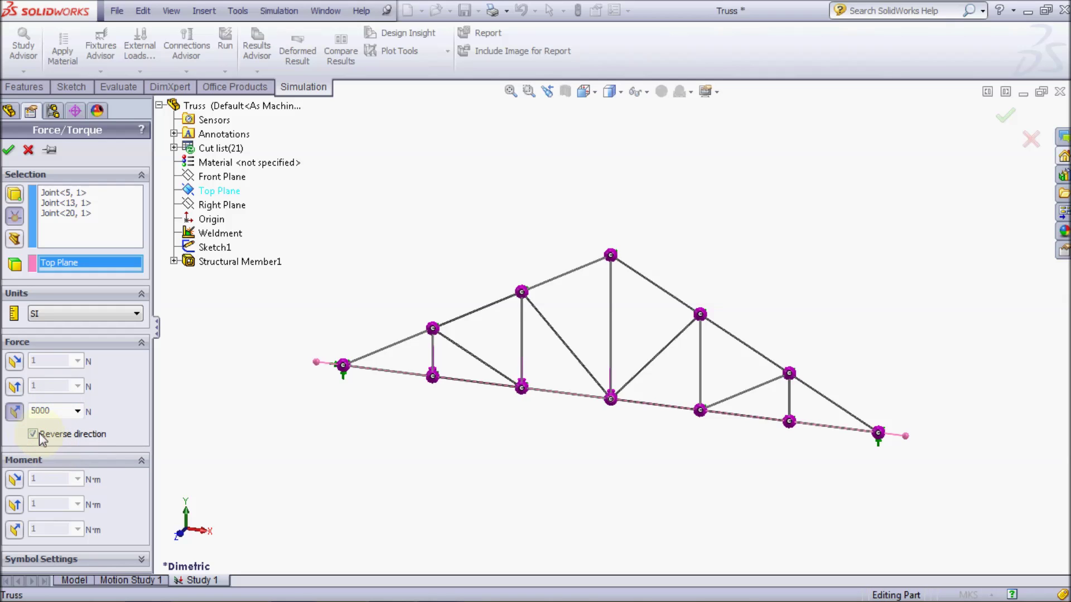
{"action": "left_click", "coordinate": [8, 149]}
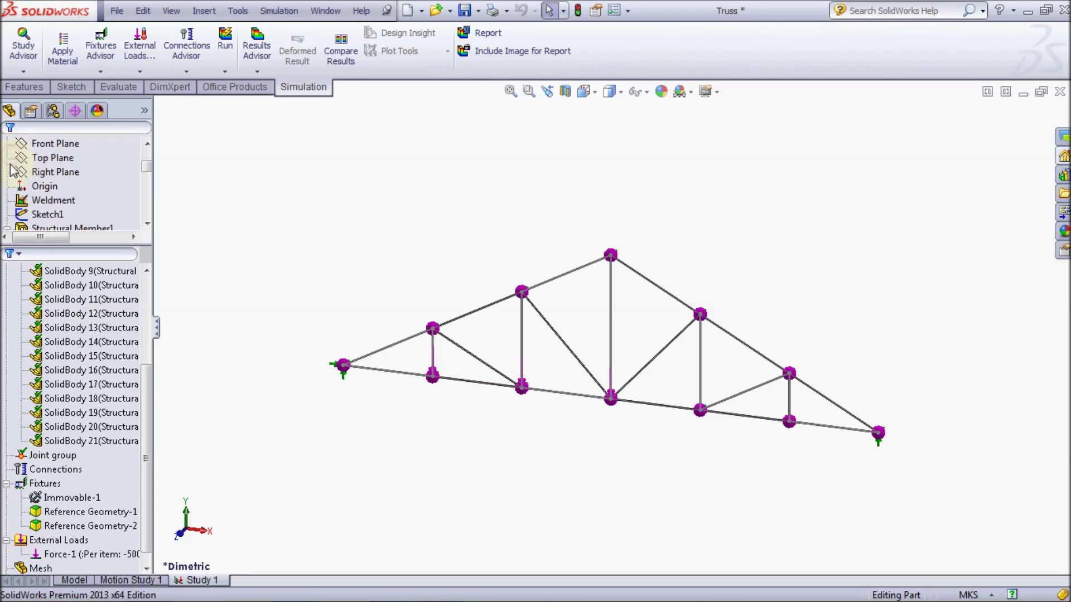
Start a second force load on the five top-chord joints, including the apex
{"action": "right_click", "coordinate": [57, 540]}
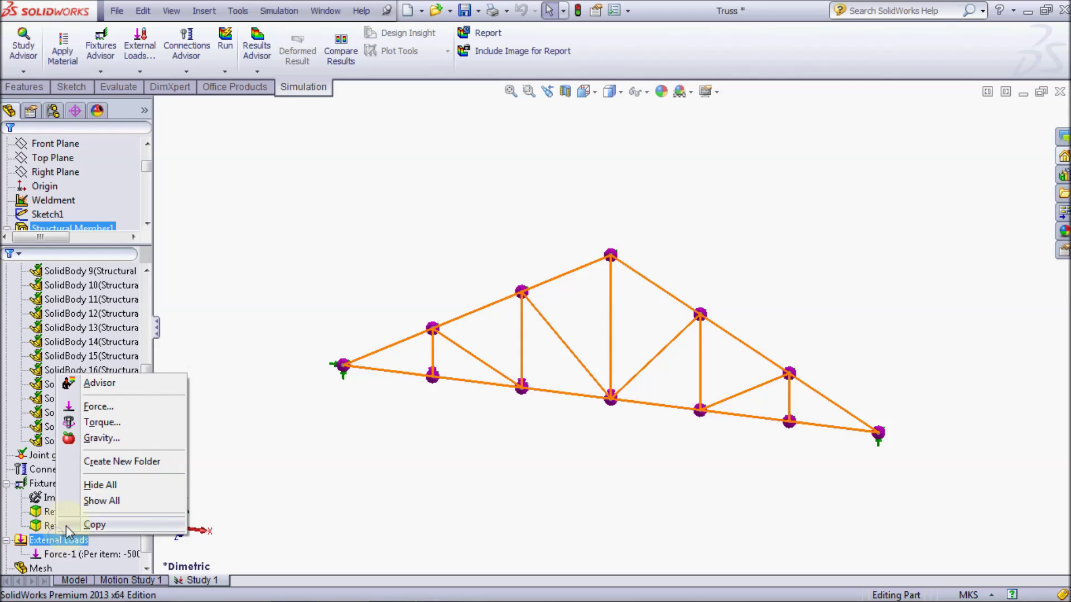
{"action": "left_click", "coordinate": [96, 408]}
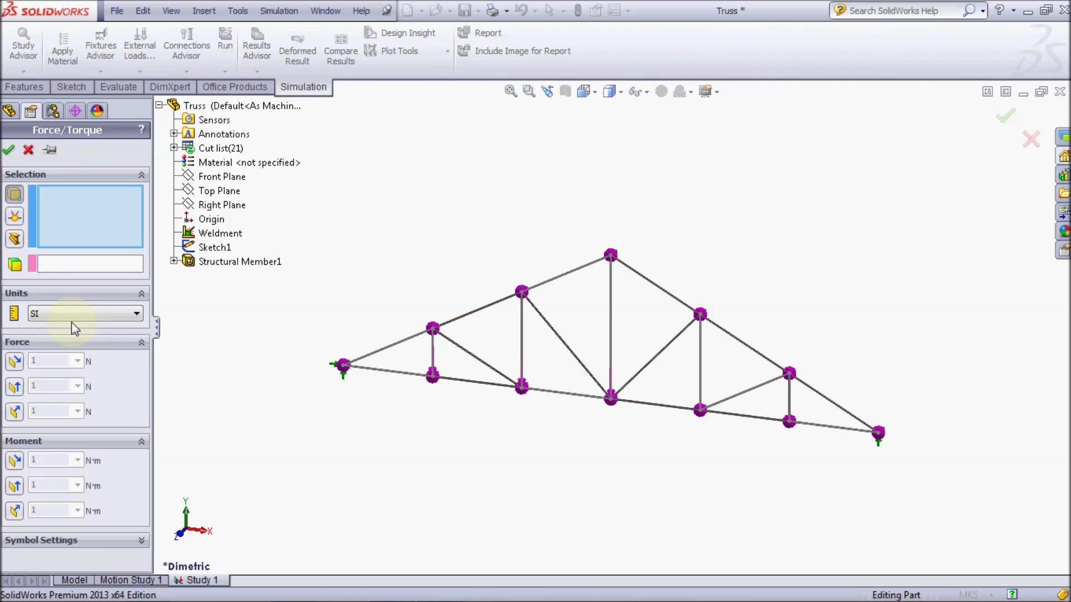
{"action": "left_click", "coordinate": [15, 218]}
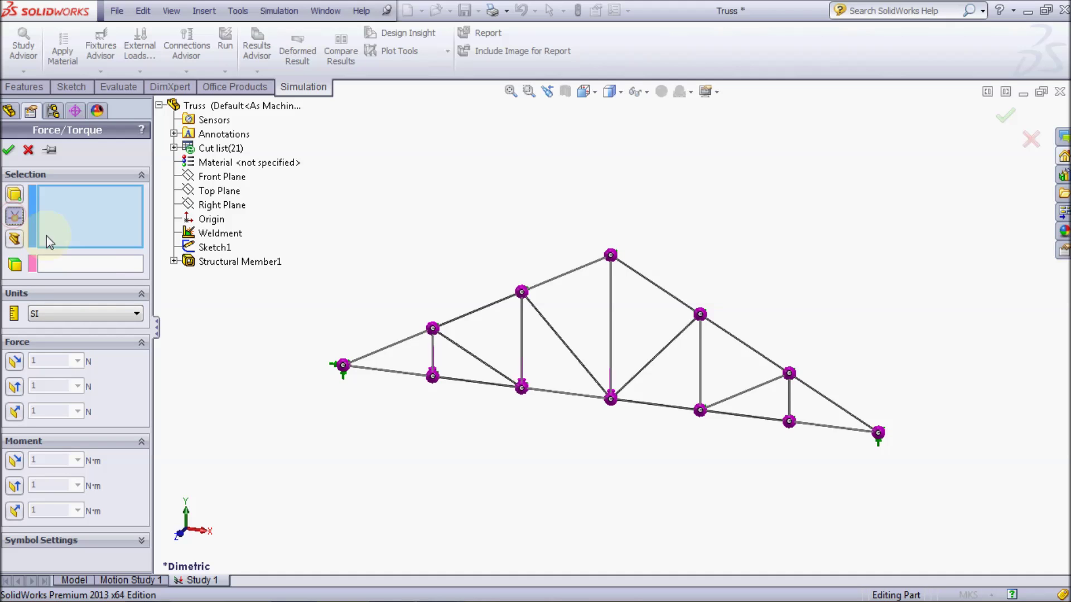
{"action": "left_click", "coordinate": [435, 329]}
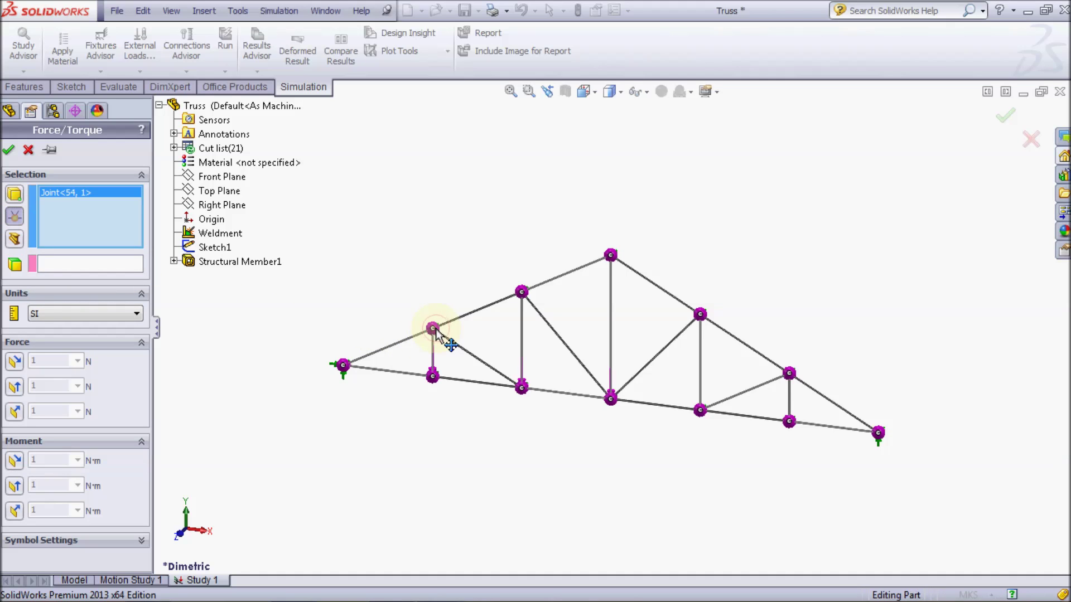
{"action": "left_click", "coordinate": [521, 292]}
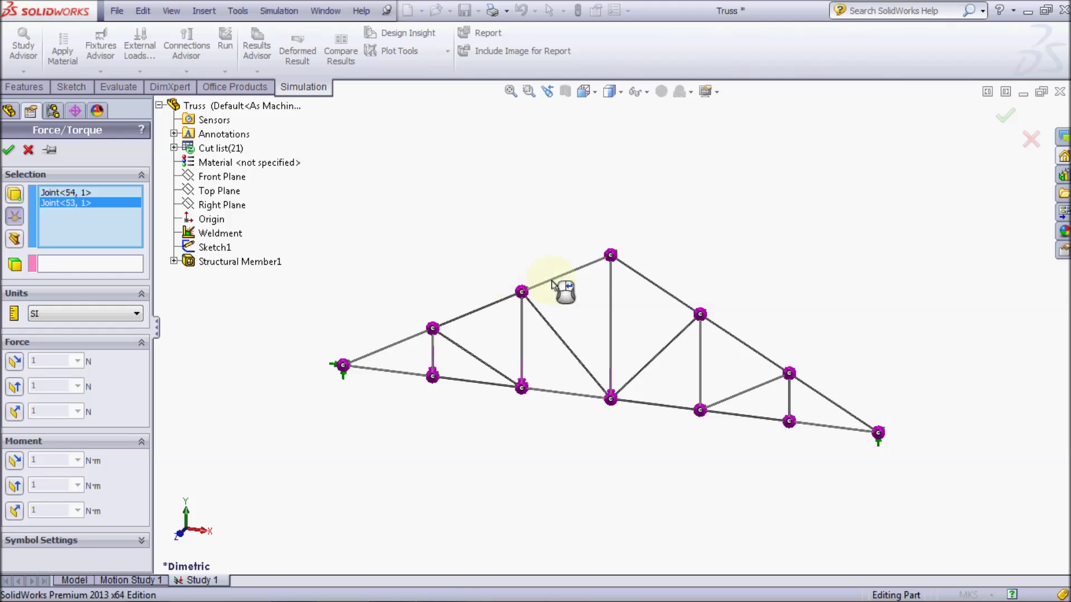
{"action": "left_click", "coordinate": [611, 255]}
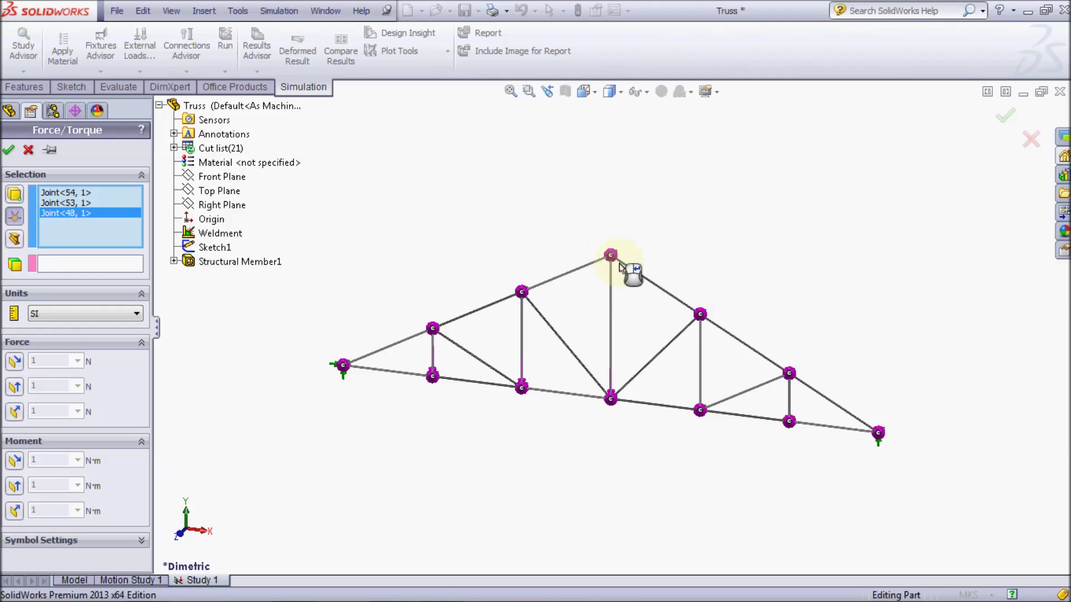
{"action": "left_click", "coordinate": [700, 314]}
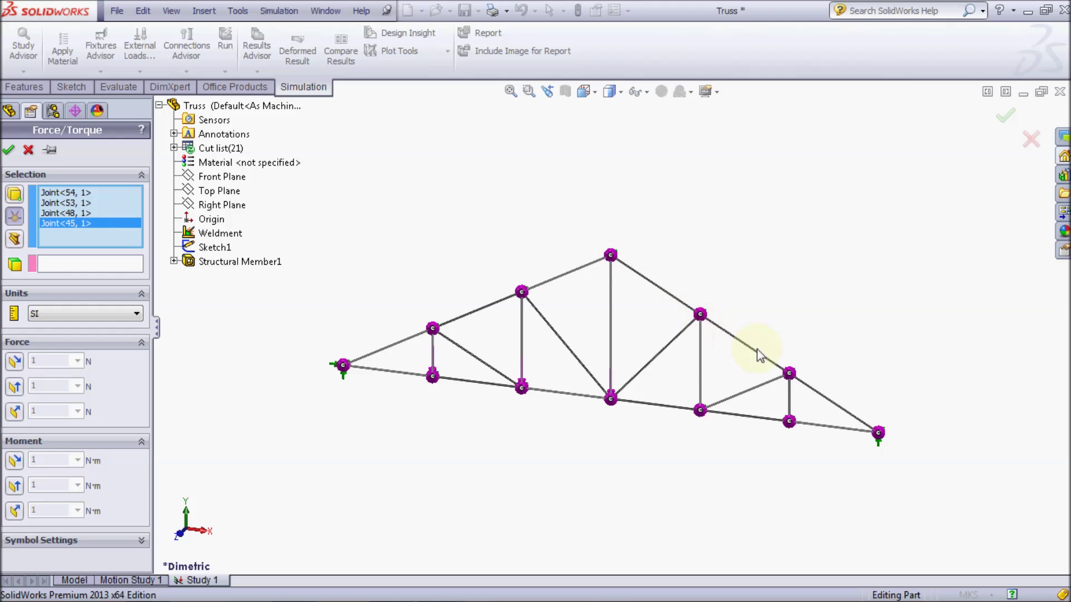
{"action": "left_click", "coordinate": [790, 373]}
Set Force-2 to 1000 N normal to the Top Plane, reversed to point downward
{"action": "left_click", "coordinate": [125, 266]}
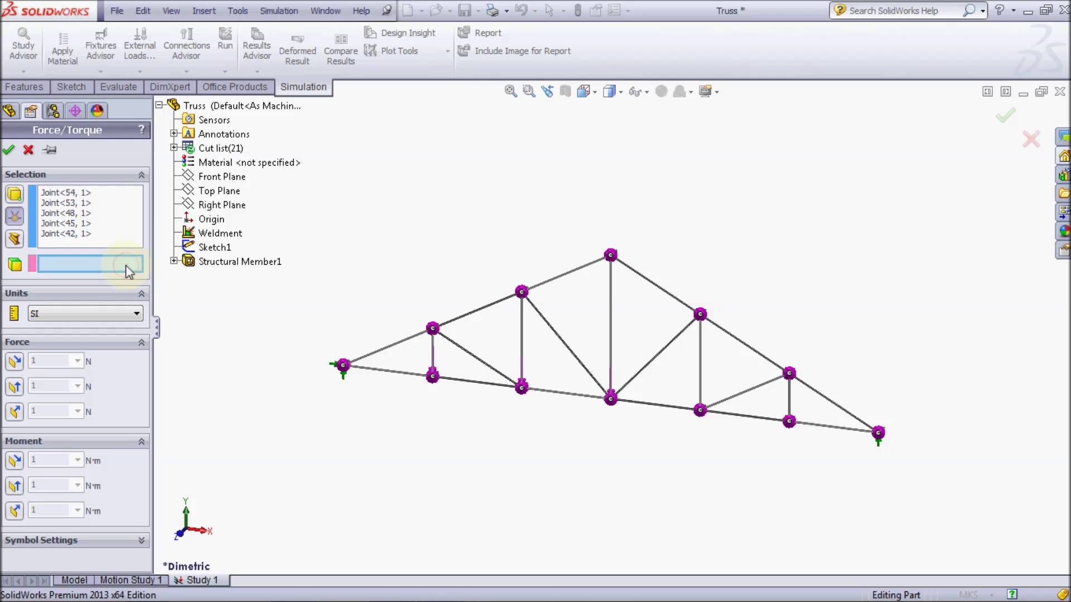
{"action": "left_click", "coordinate": [216, 195]}
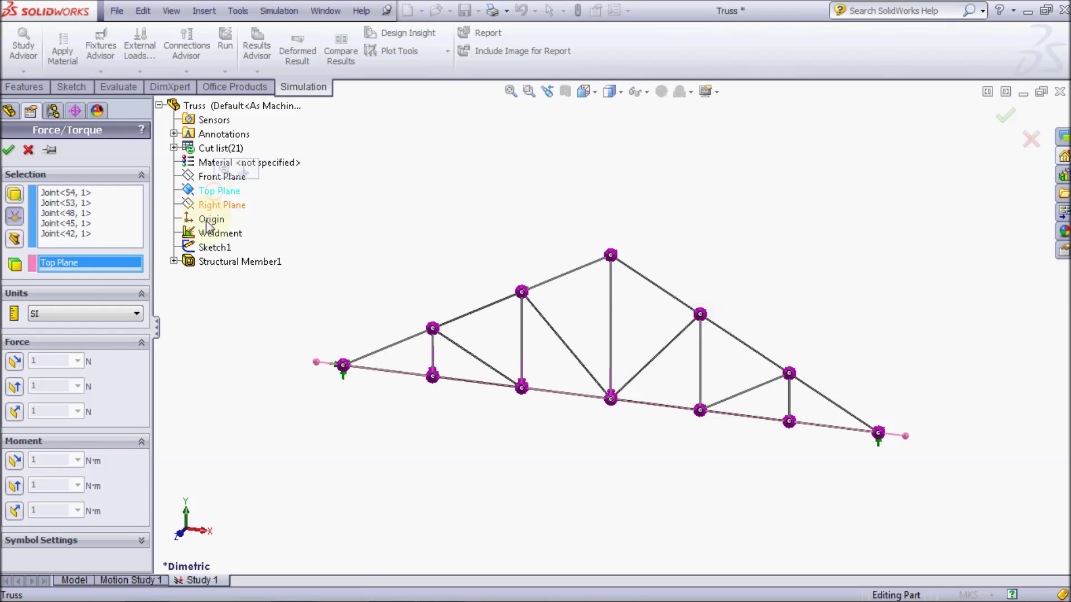
{"action": "left_click", "coordinate": [15, 413]}
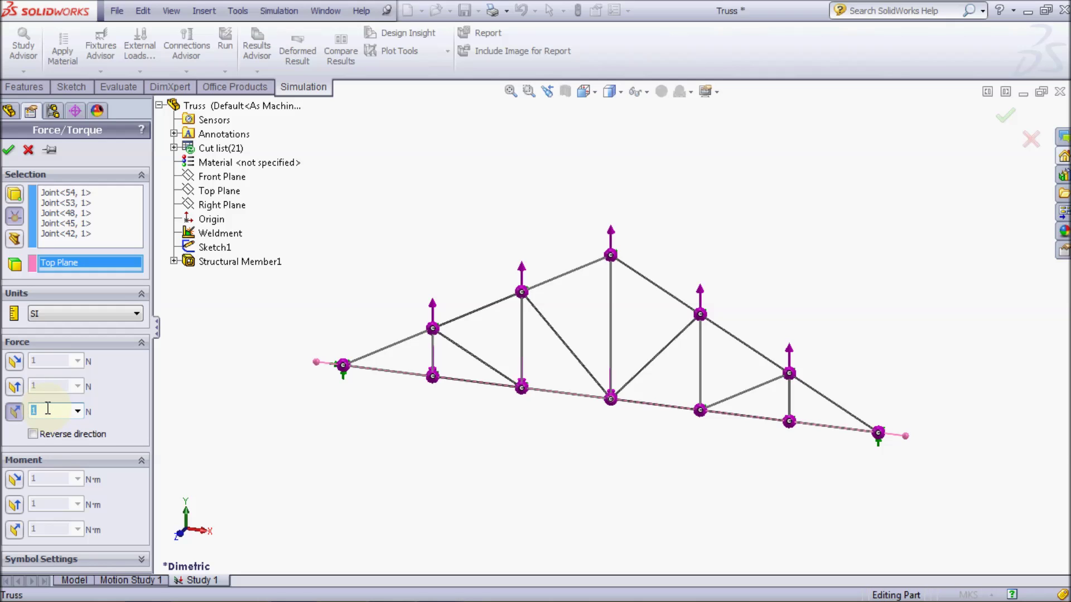
{"action": "type", "text": "000"}
{"action": "left_click", "coordinate": [33, 434]}
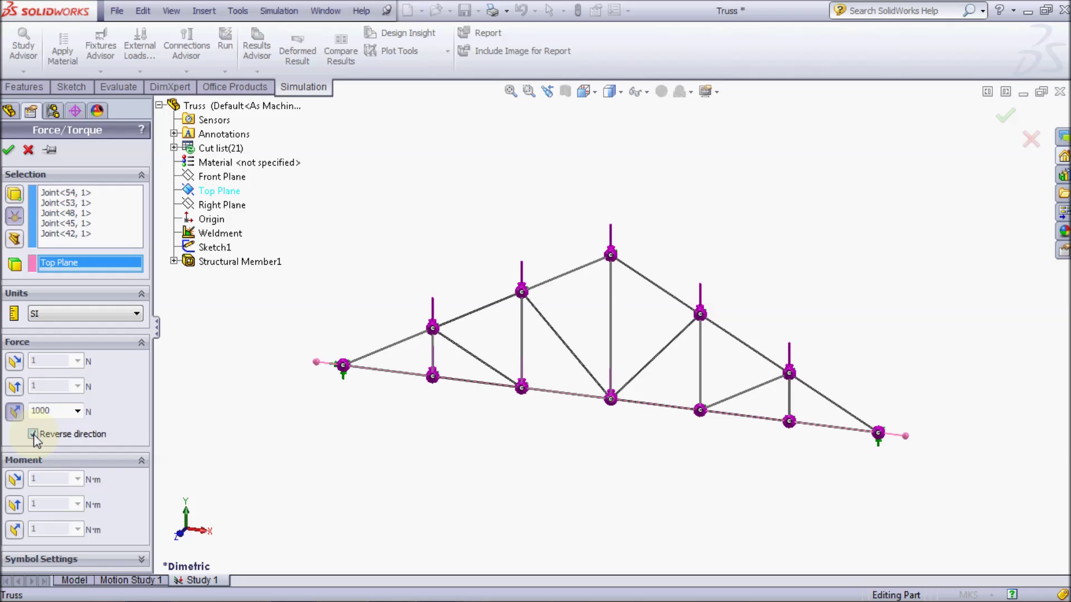
{"action": "left_click", "coordinate": [7, 150]}
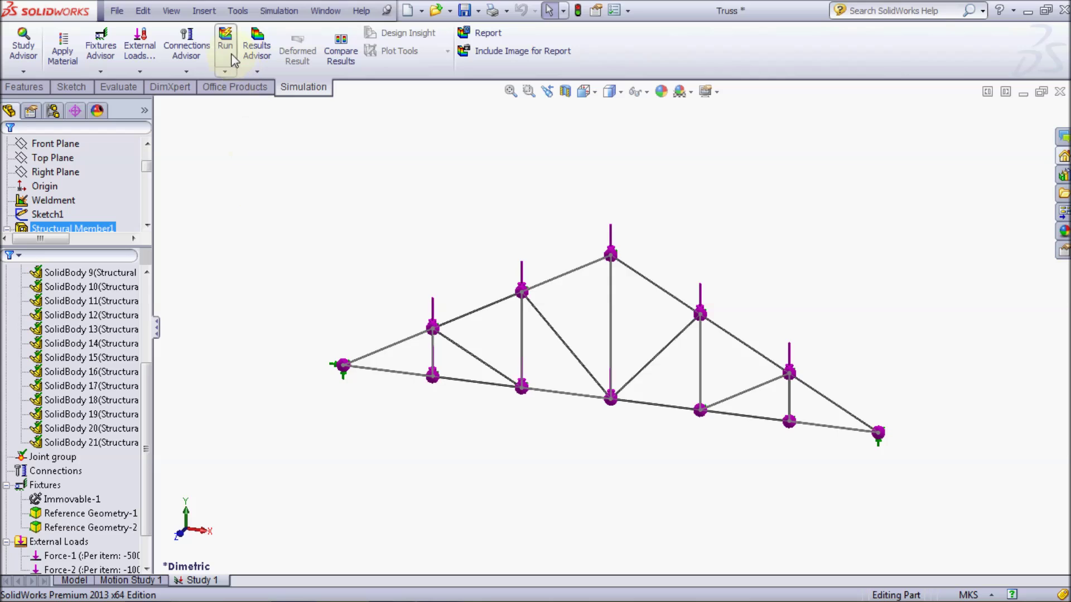
Run the study to mesh and solve, producing Stress1 (peak near 53 MPa) and Displacement1
{"action": "left_click", "coordinate": [225, 44]}
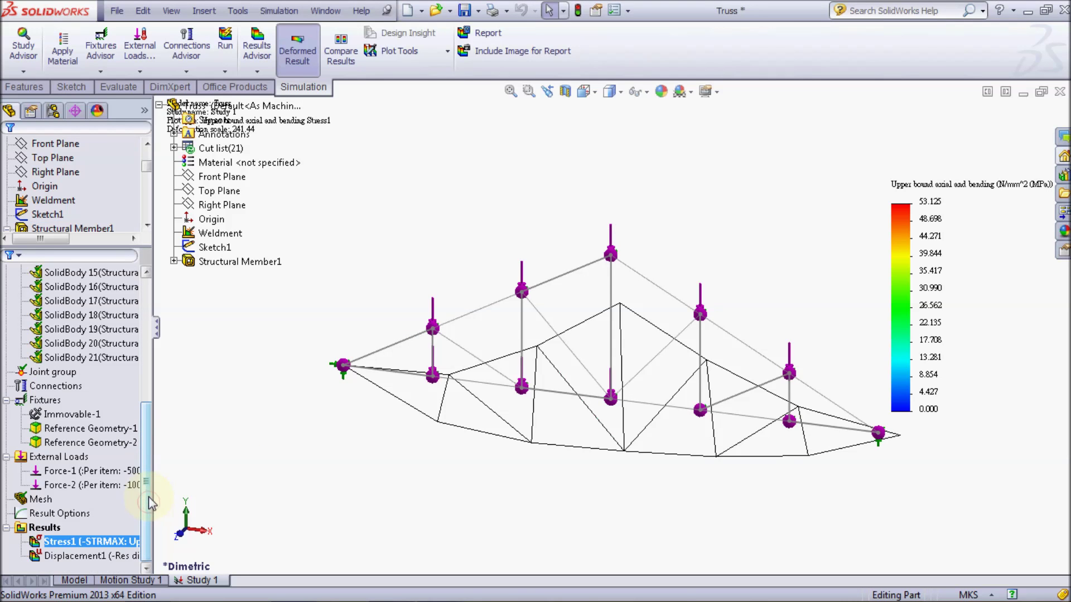
Show the table of truss beam forces from the Results options
{"action": "right_click", "coordinate": [46, 528]}
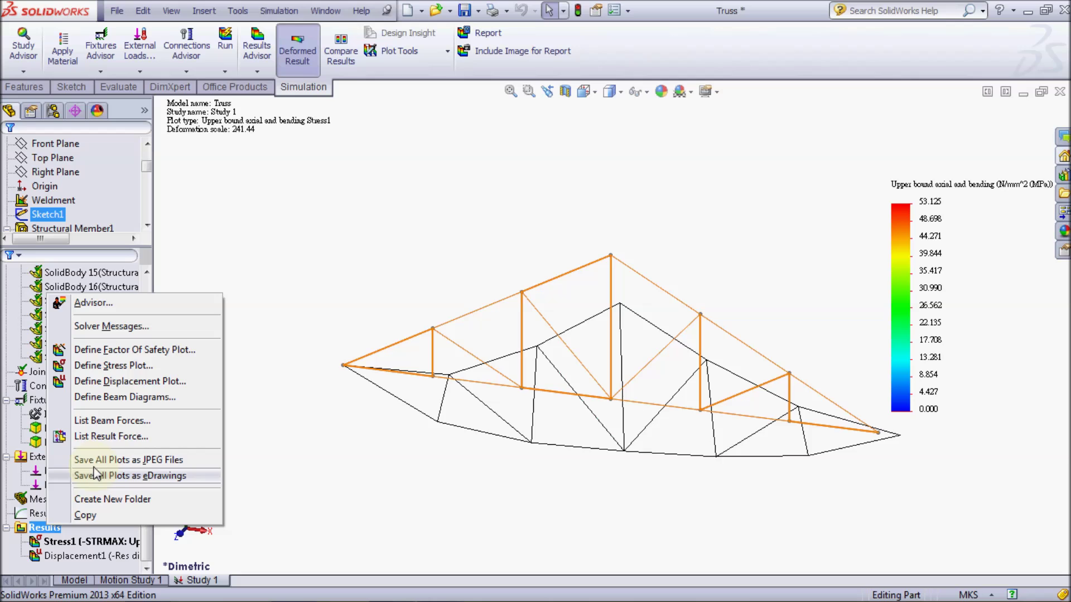
{"action": "left_click", "coordinate": [117, 421]}
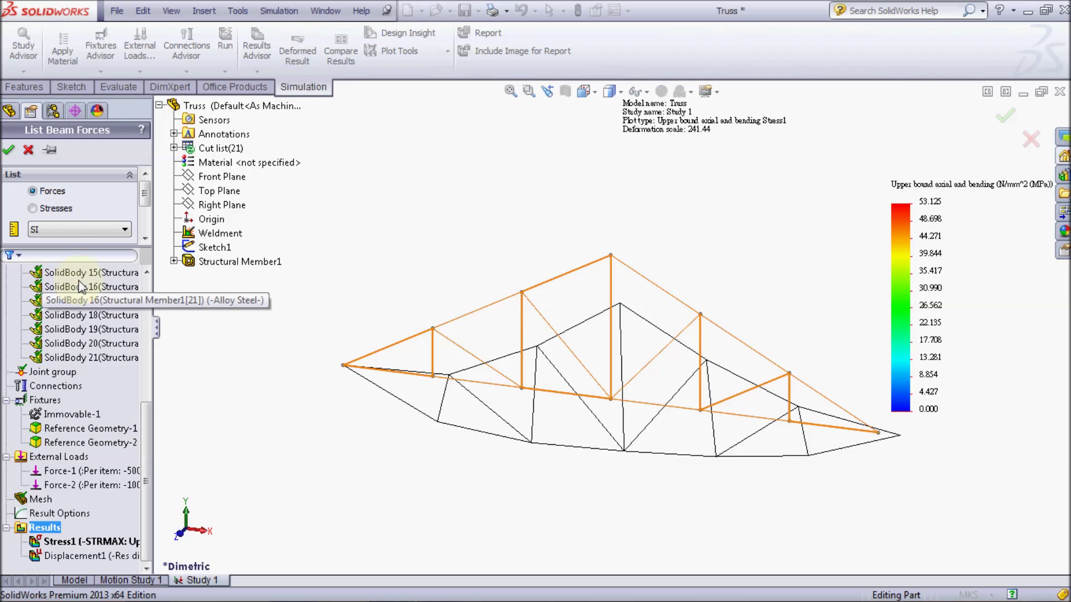
{"action": "left_click", "coordinate": [9, 150]}
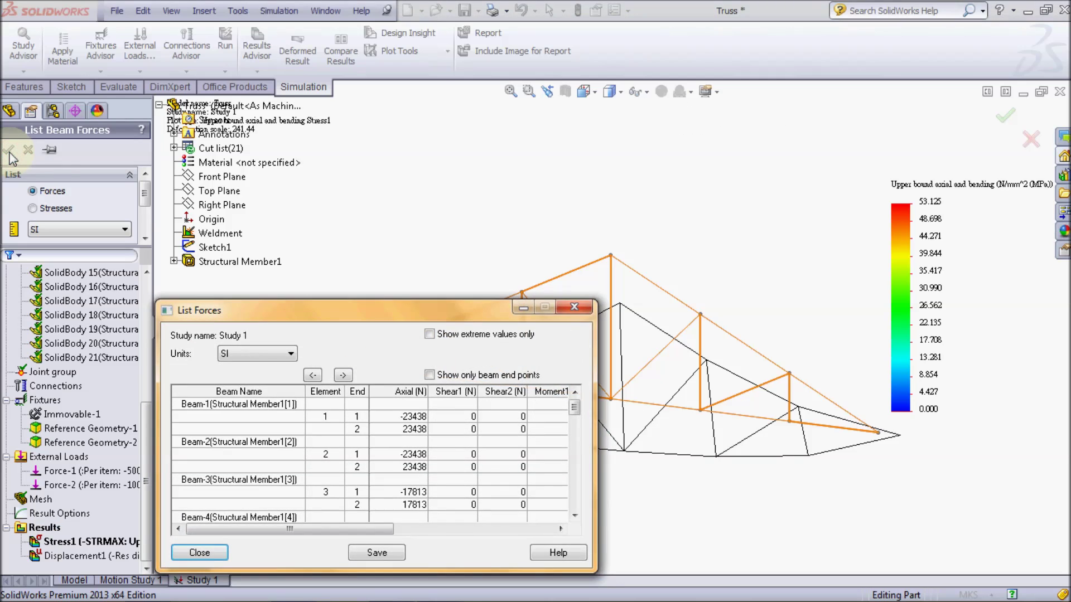
Scroll through beams 3 to 19's axial forces, up to about 26.6 kN, then close the list
{"action": "left_click", "coordinate": [575, 516]}
{"action": "left_click", "coordinate": [575, 516]}
{"action": "left_click", "coordinate": [575, 516]}
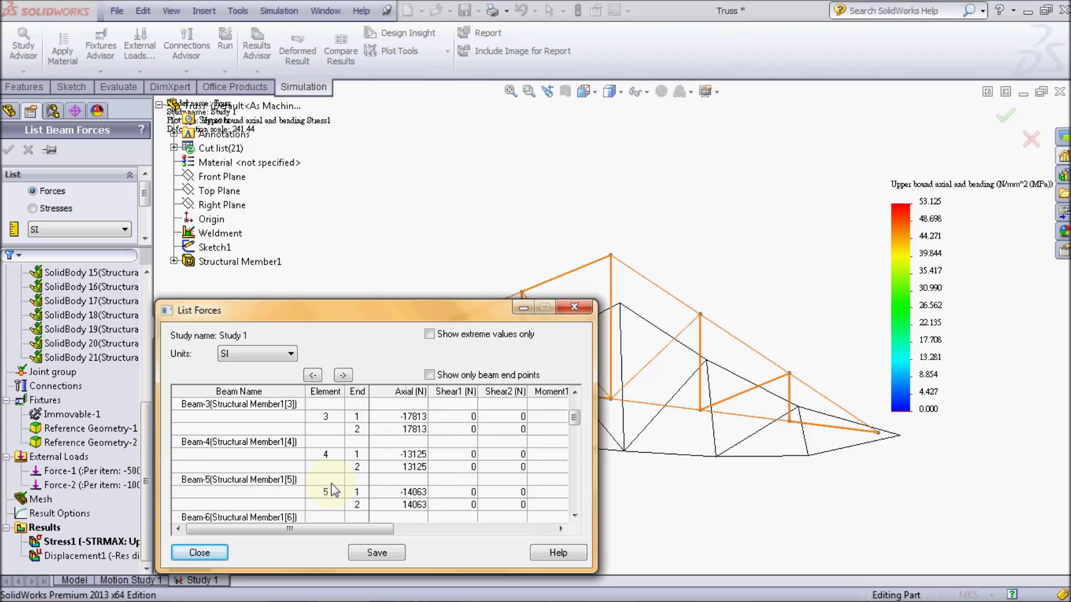
{"action": "left_click", "coordinate": [574, 516]}
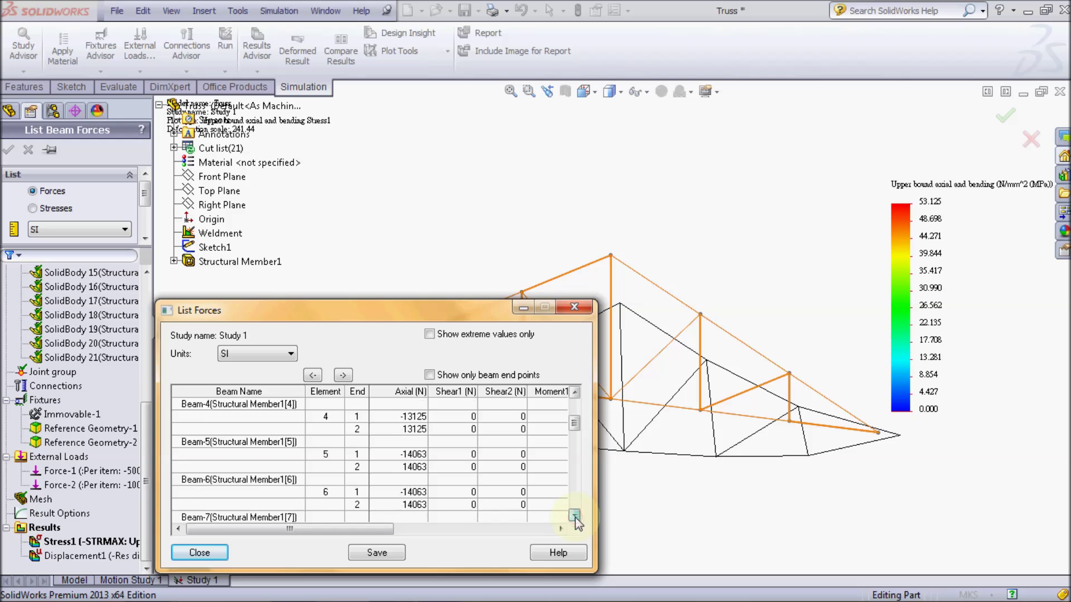
{"action": "left_click", "coordinate": [574, 516]}
{"action": "left_click", "coordinate": [575, 516]}
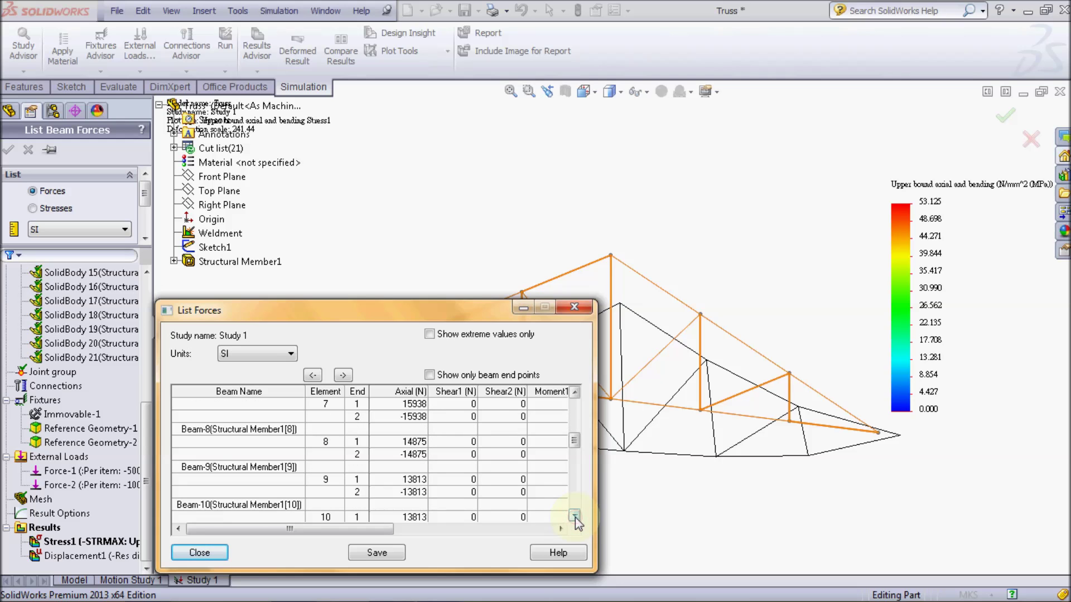
{"action": "left_click", "coordinate": [575, 515]}
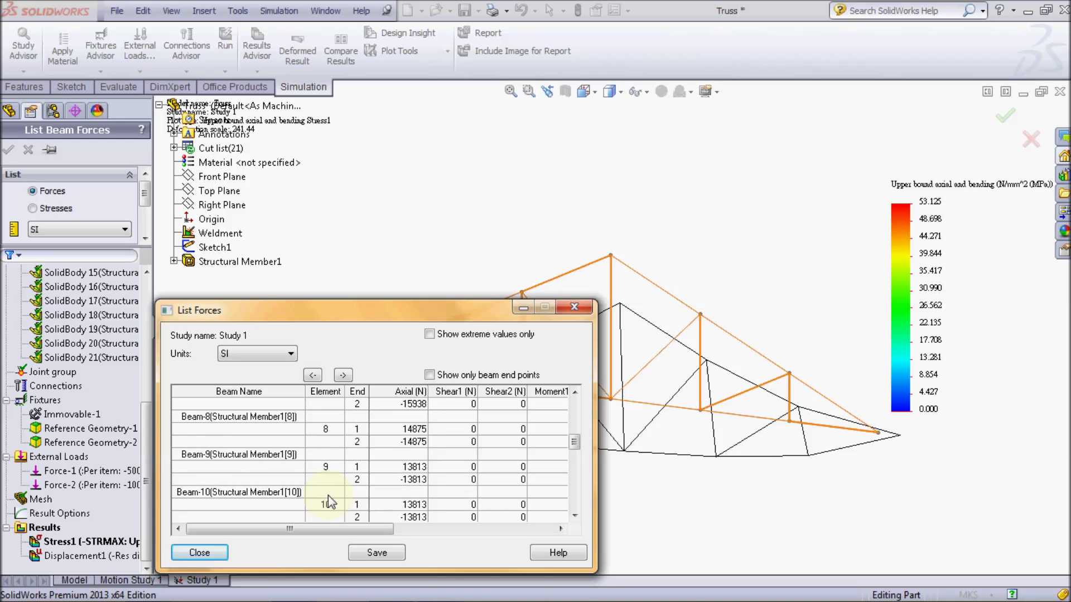
{"action": "left_click", "coordinate": [576, 516]}
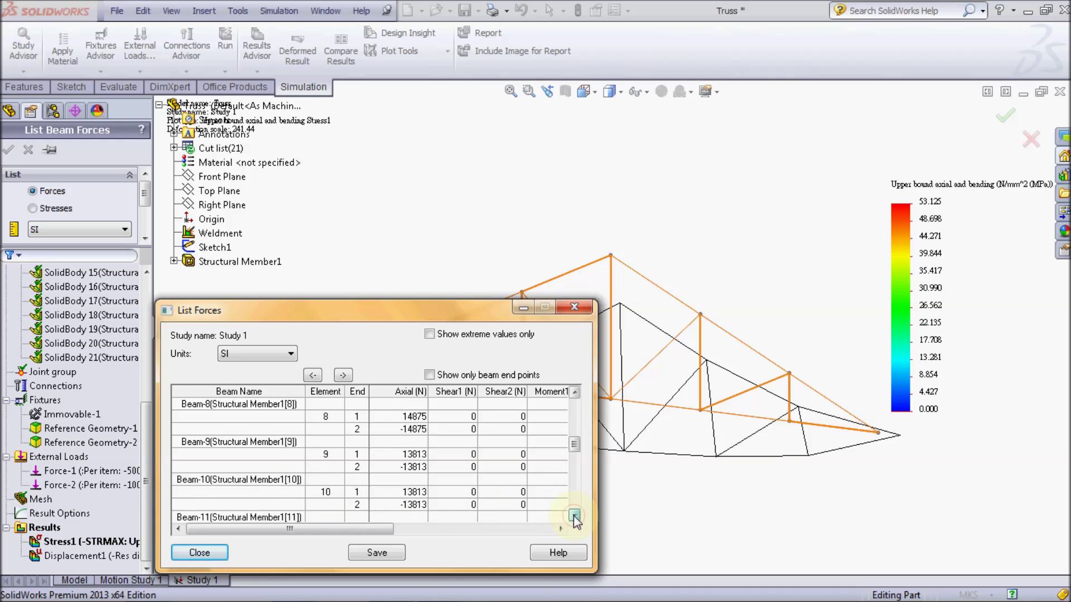
{"action": "left_click", "coordinate": [575, 516]}
{"action": "left_click", "coordinate": [575, 515]}
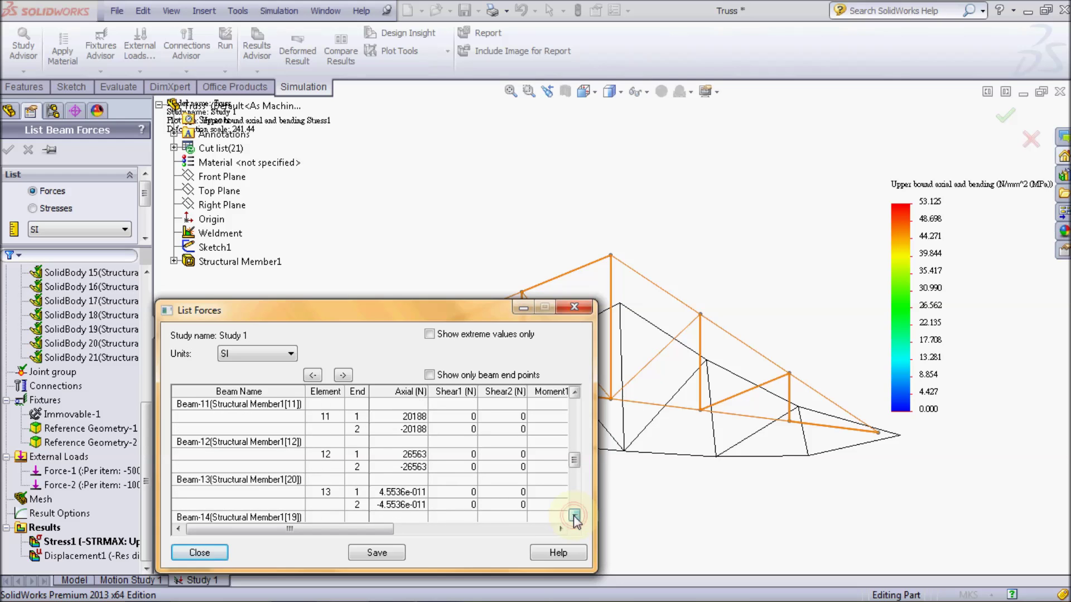
{"action": "left_click", "coordinate": [575, 516]}
{"action": "left_click", "coordinate": [575, 517]}
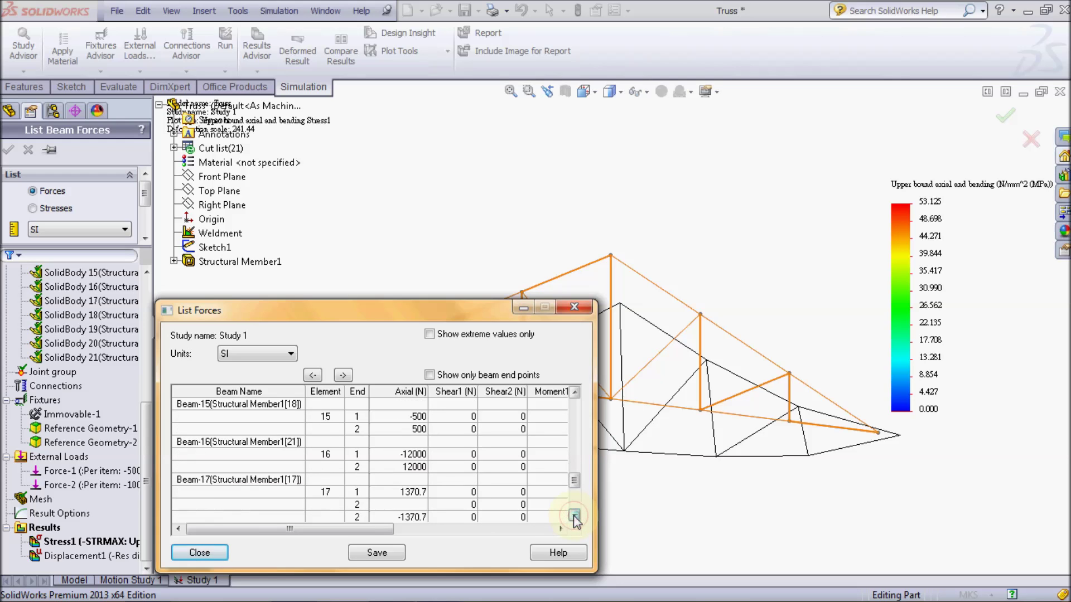
{"action": "left_click", "coordinate": [575, 517]}
{"action": "left_click", "coordinate": [575, 517]}
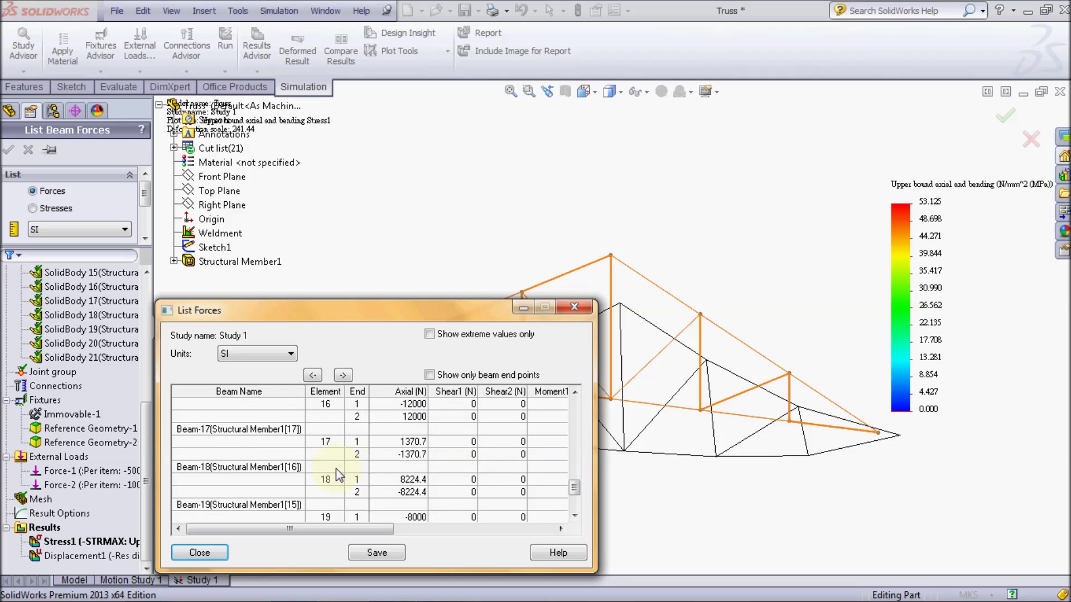
{"action": "left_click", "coordinate": [209, 553]}
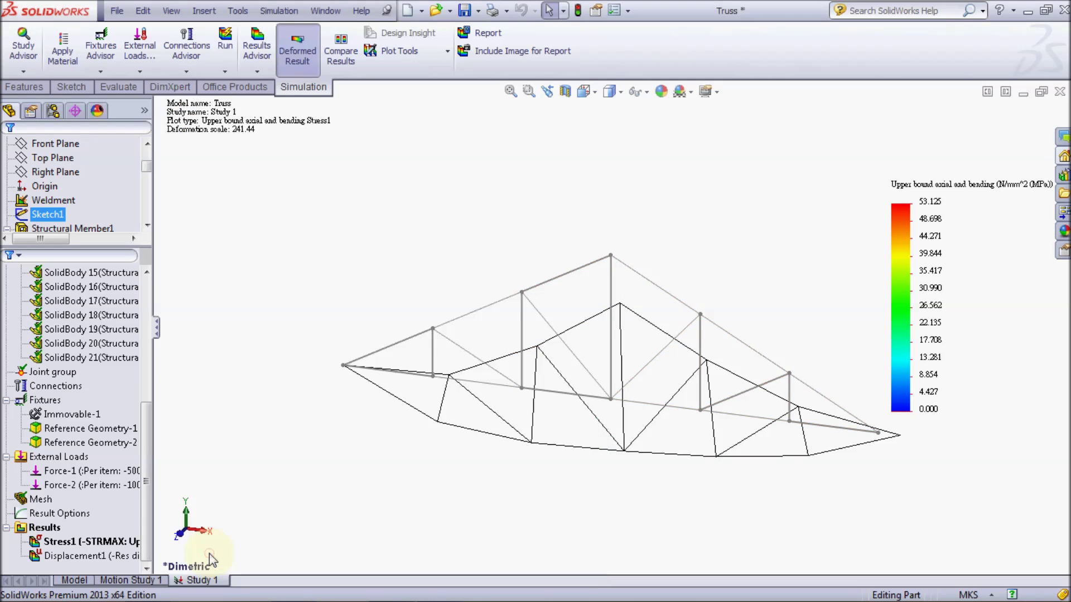
List reaction forces at both end supports: 12.5 kN and 7.5 kN, totalling 20 kN
{"action": "right_click", "coordinate": [47, 527]}
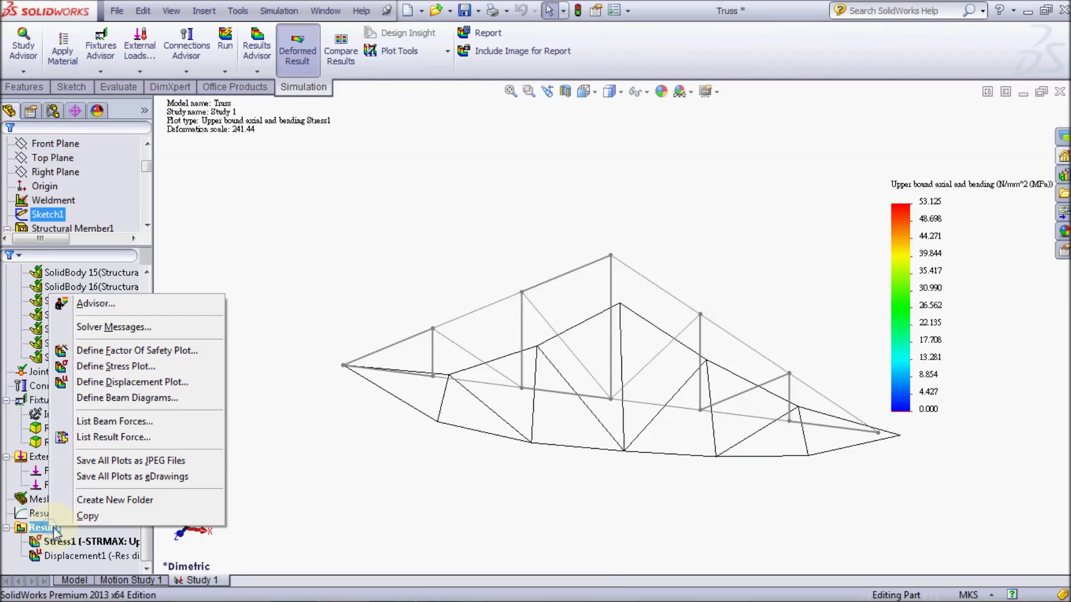
{"action": "left_click", "coordinate": [113, 439]}
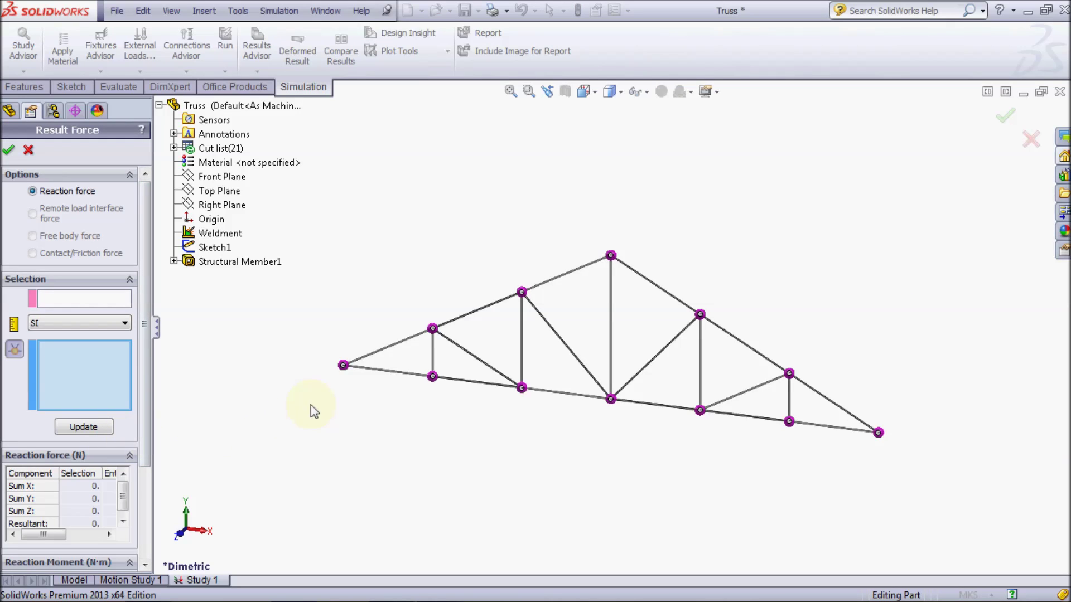
{"action": "left_click", "coordinate": [343, 365]}
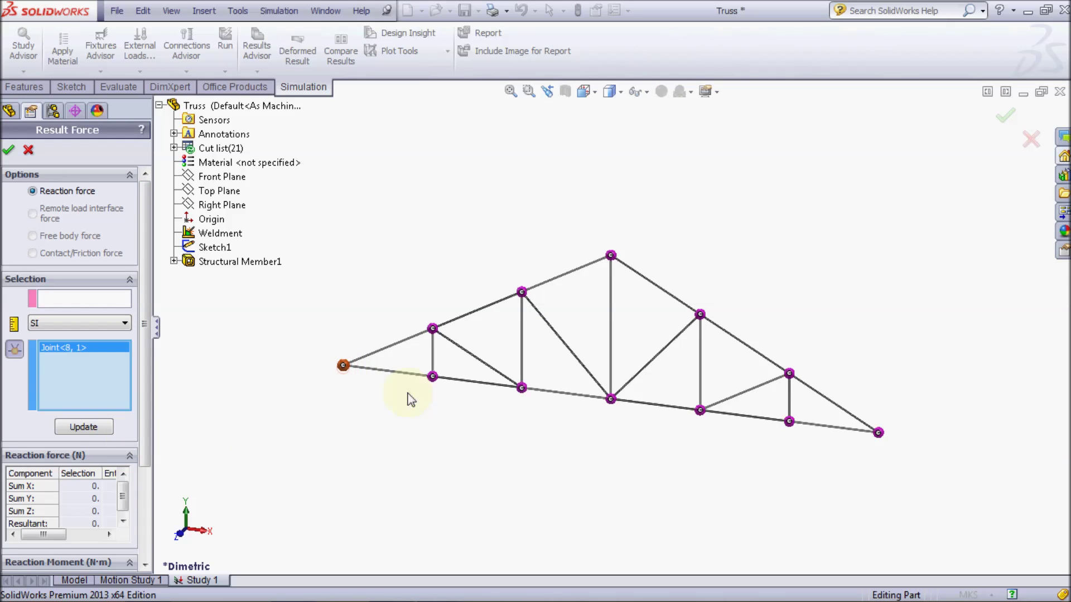
{"action": "left_click", "coordinate": [878, 433]}
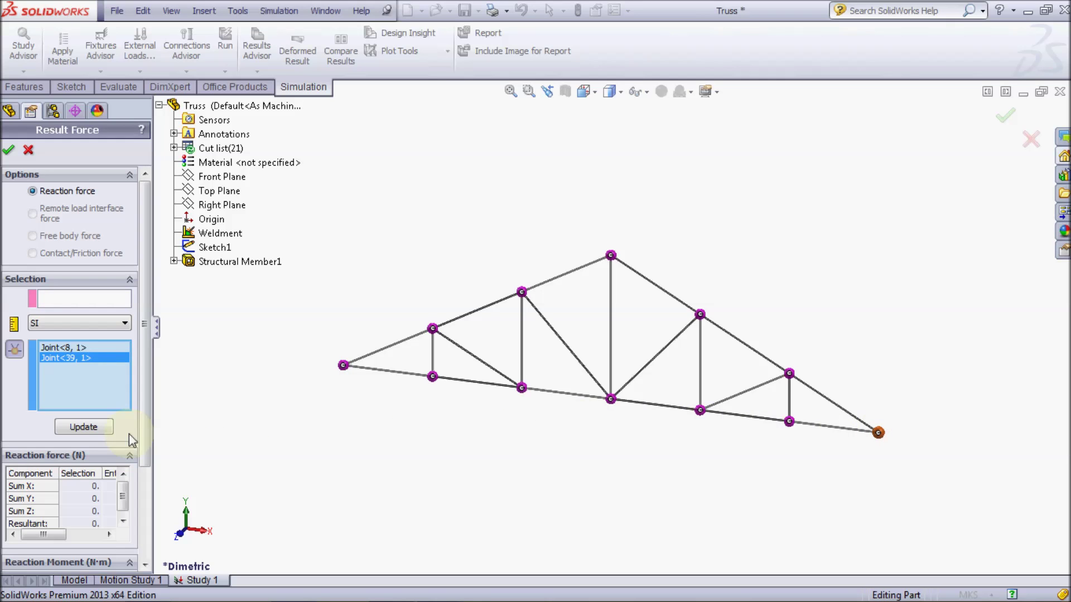
{"action": "left_click", "coordinate": [92, 430]}
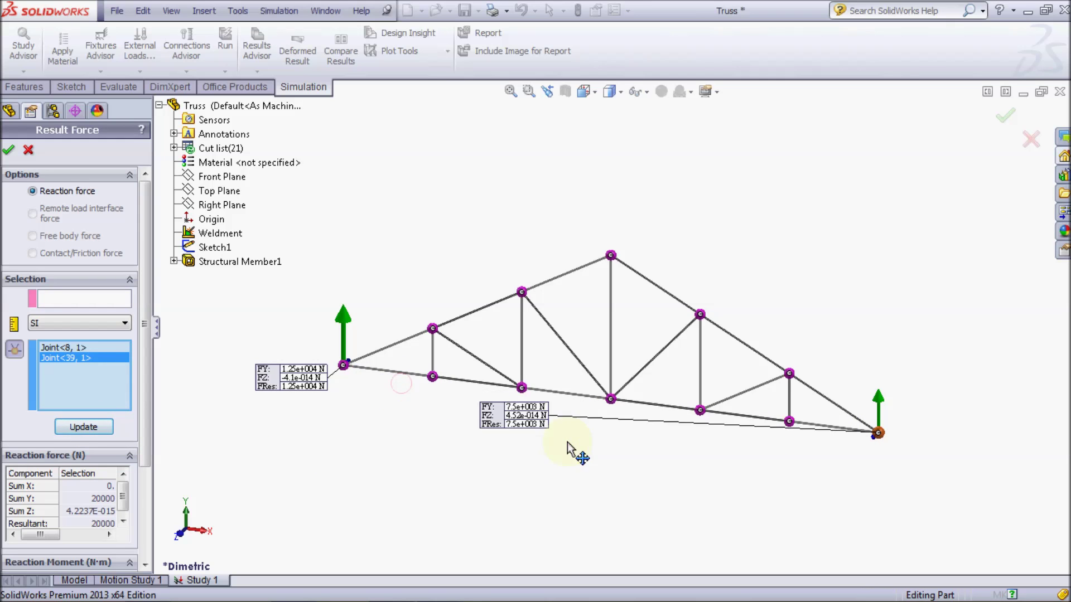
{"action": "left_click_drag", "start_coordinate": [872, 480], "coordinate": [886, 495]}
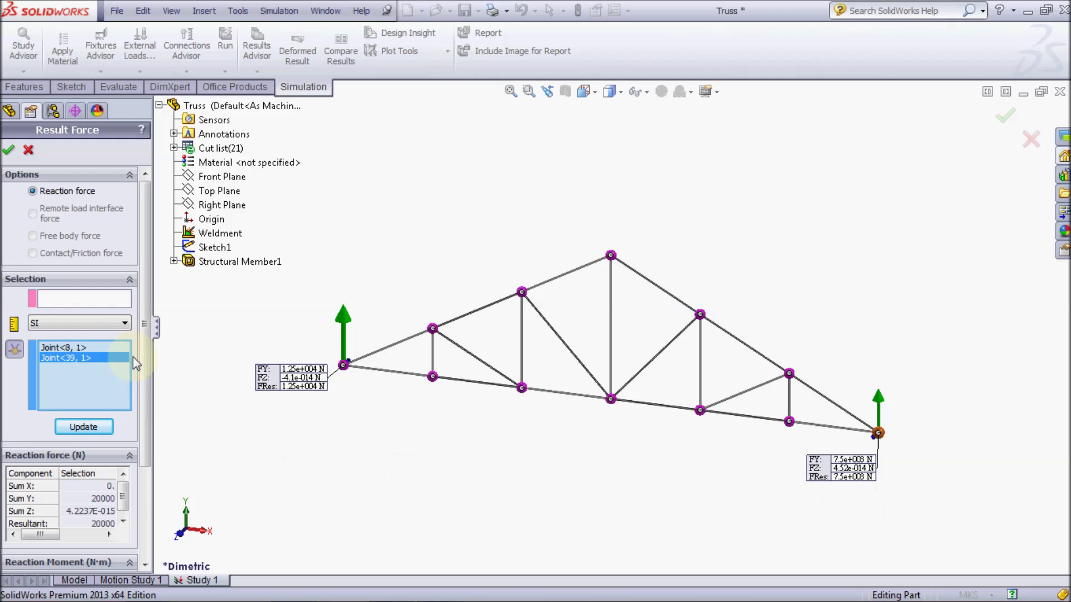
{"action": "left_click", "coordinate": [9, 154]}
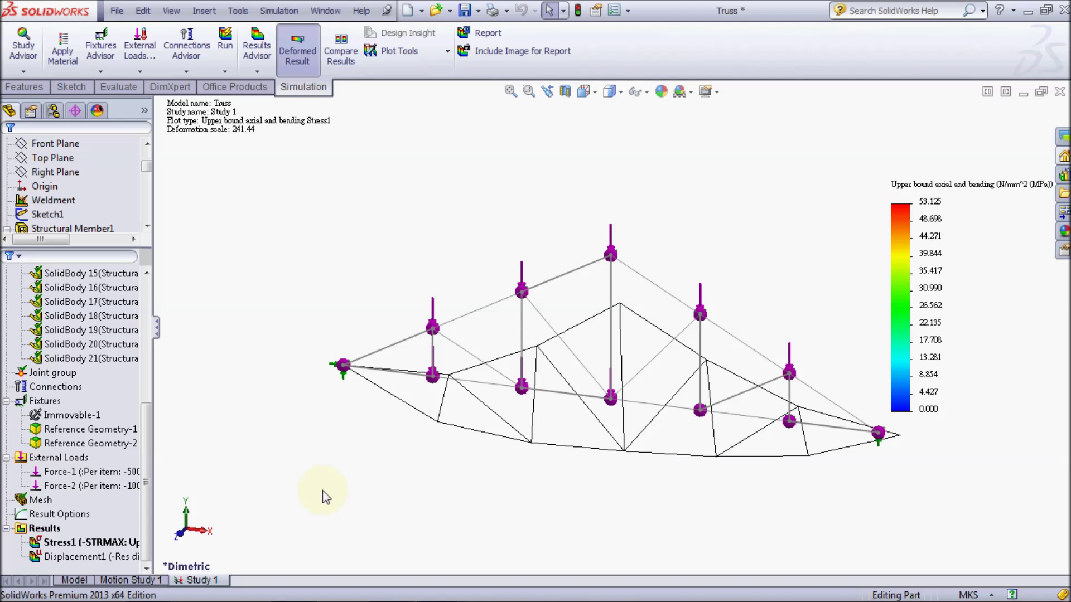
Change Stress1 from upper bound axial and bending to Axial stress, about −53 to +47 MPa
{"action": "double_click", "coordinate": [126, 540]}
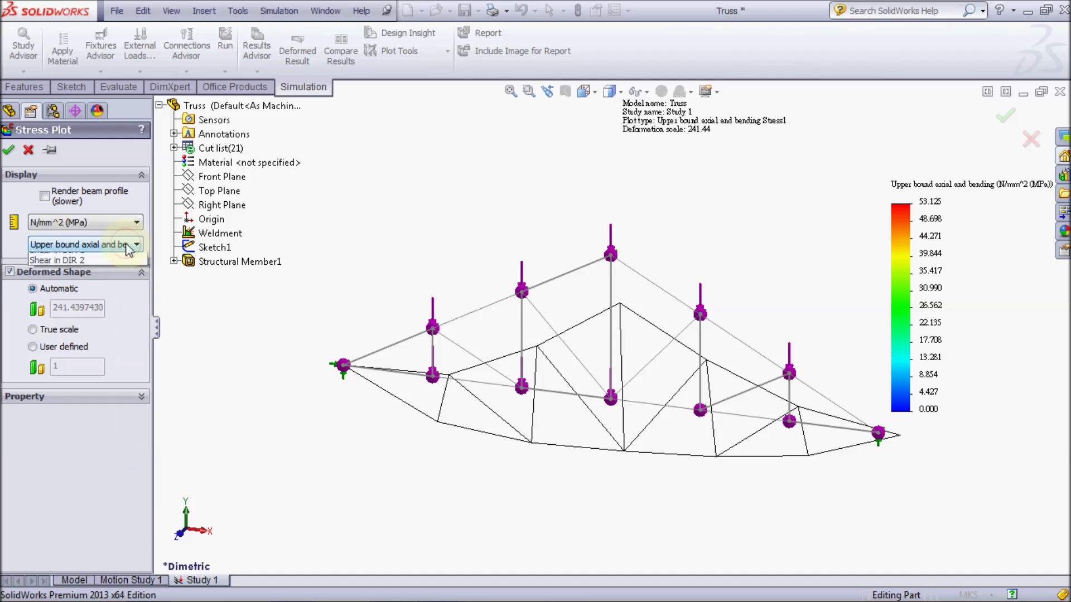
{"action": "left_click", "coordinate": [129, 249]}
{"action": "left_click", "coordinate": [127, 259]}
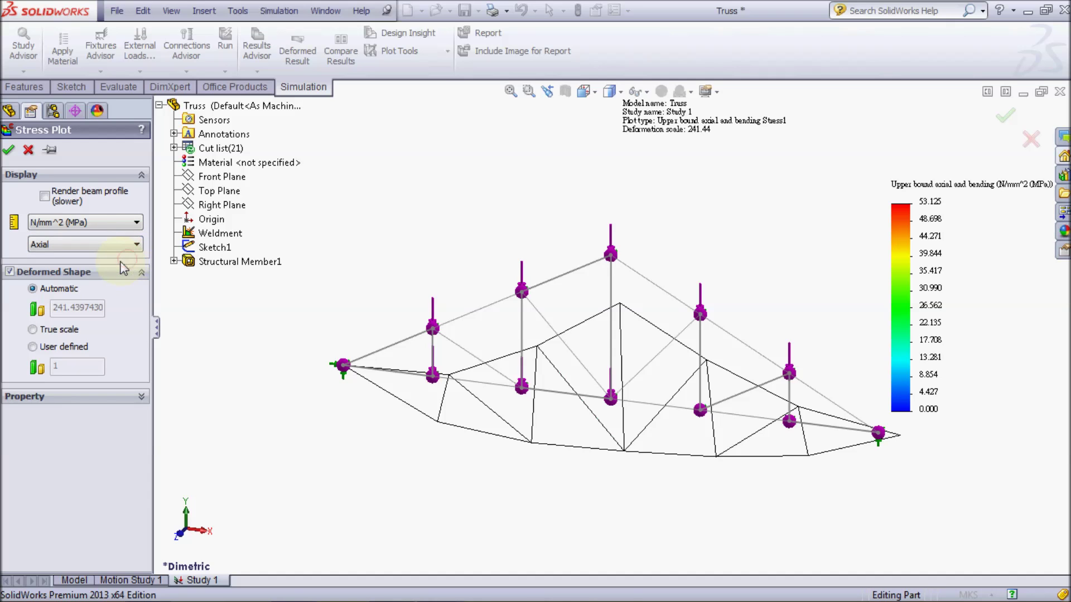
{"action": "left_click", "coordinate": [8, 149]}
{"action": "left_click", "coordinate": [101, 231]}
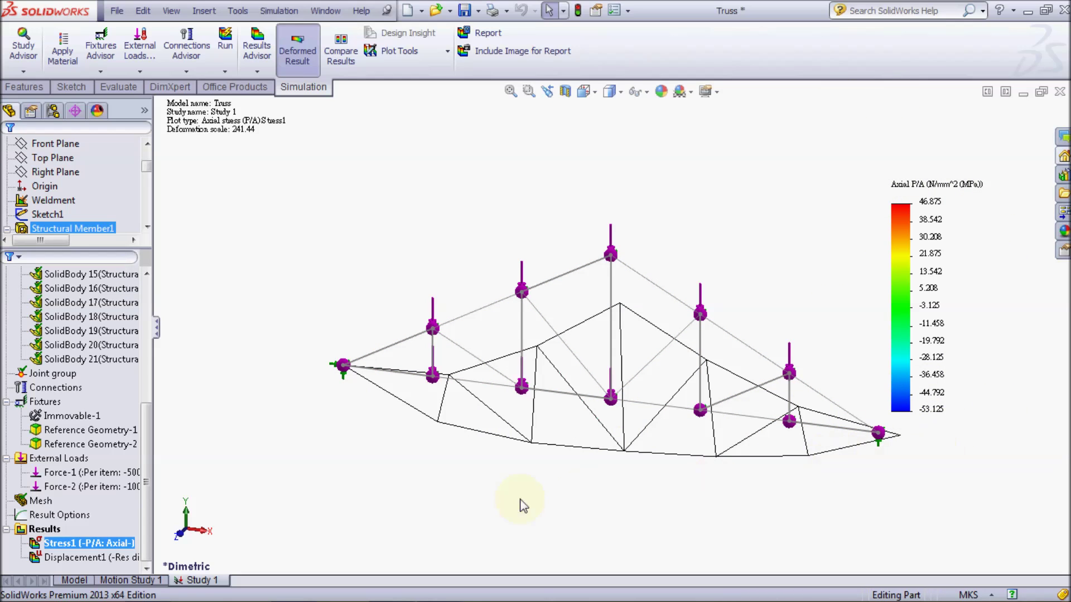
Change Displacement1 to plot UY: Y Displacement
{"action": "double_click", "coordinate": [84, 558]}
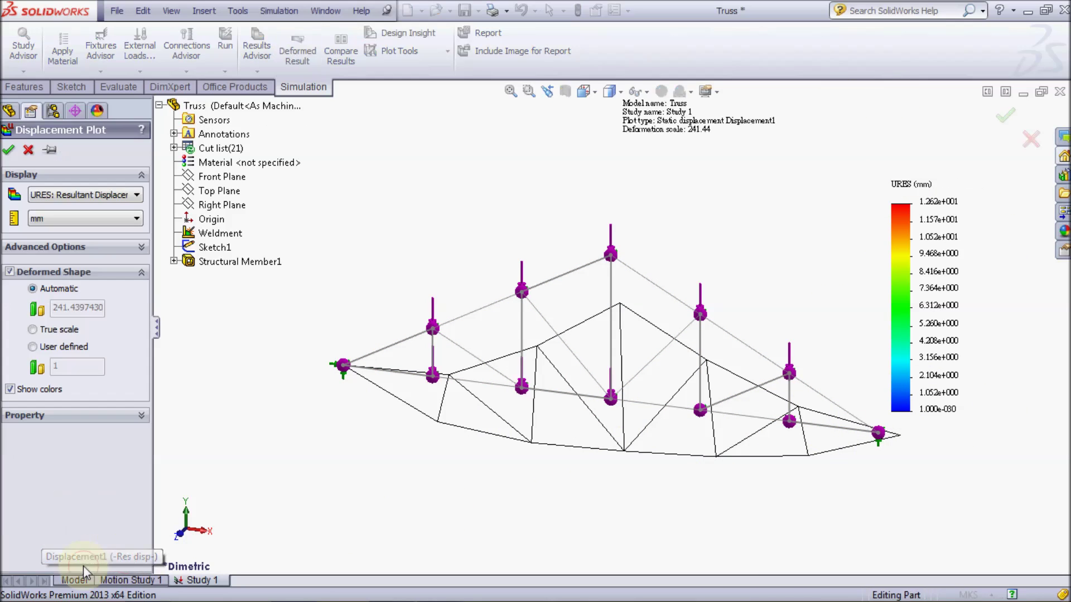
{"action": "left_click", "coordinate": [128, 194]}
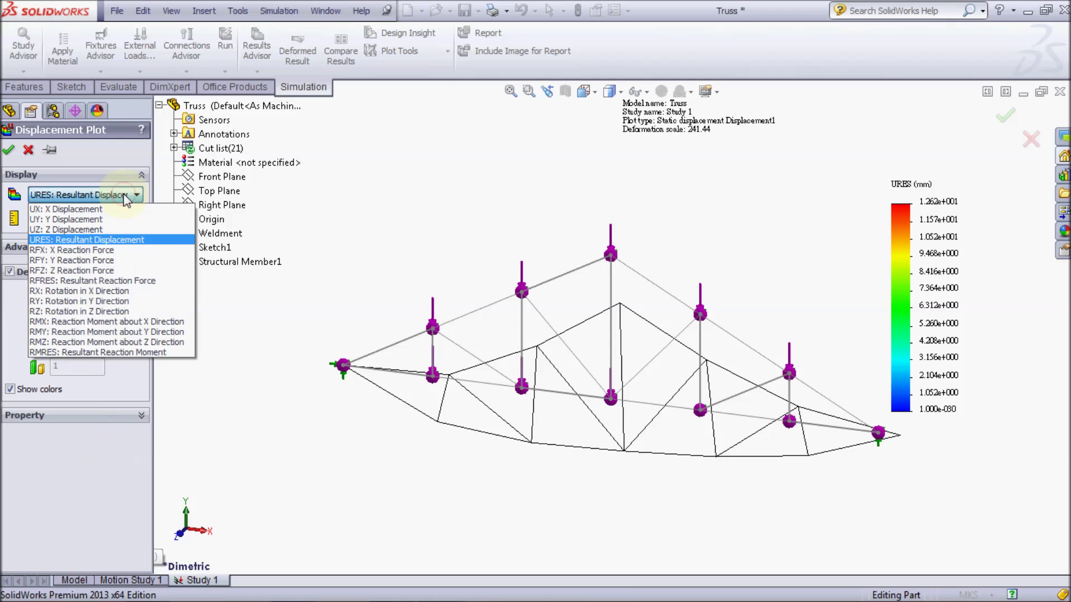
{"action": "left_click", "coordinate": [120, 215]}
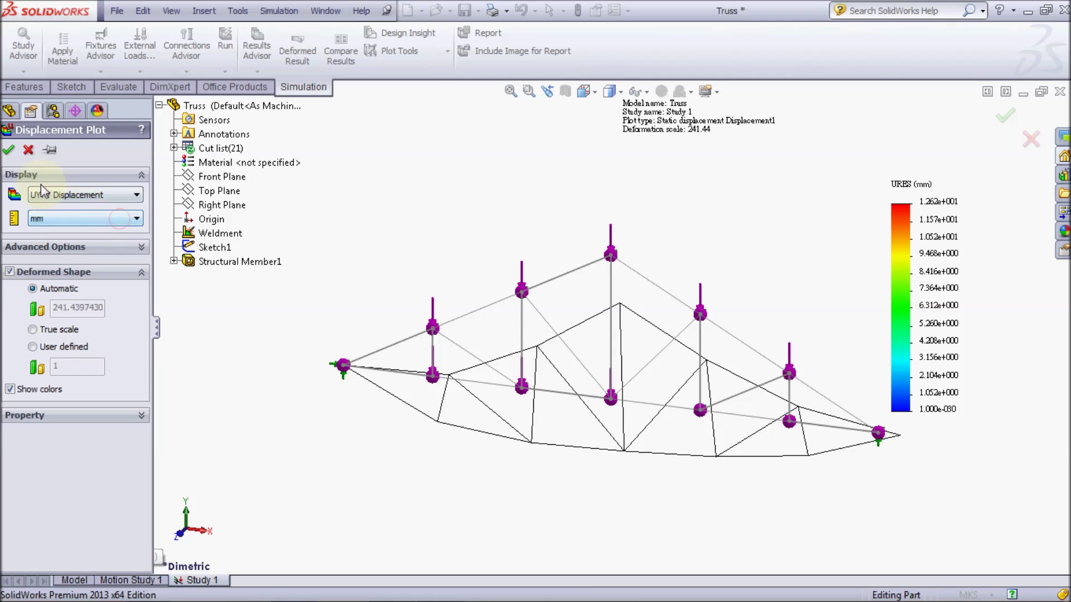
{"action": "key", "text": "Return"}
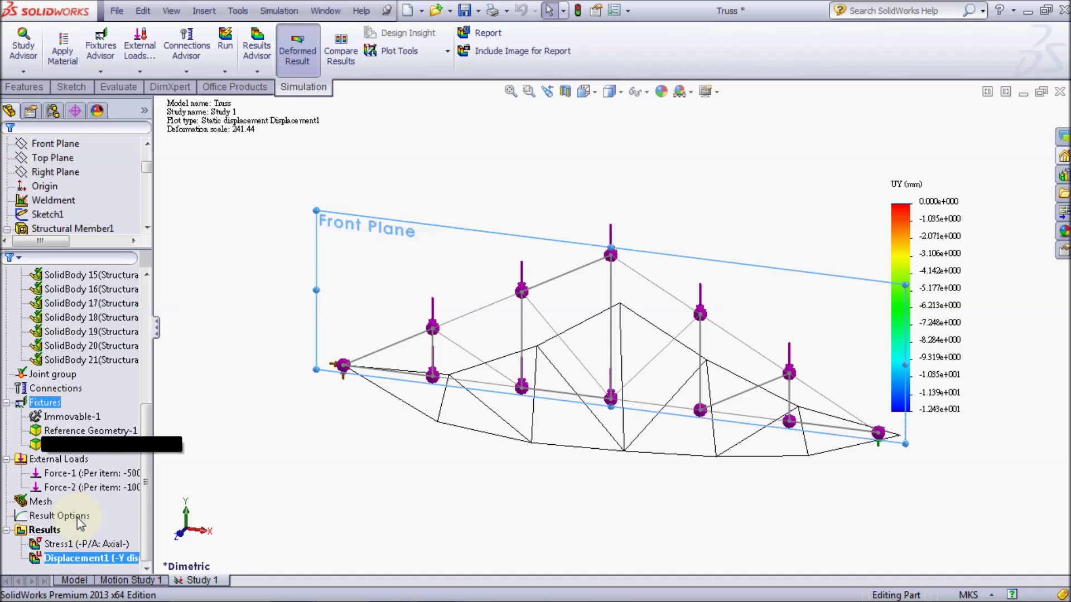
Show min and max annotations on Displacement1: 0 mm maximum, about −12.4 mm minimum
{"action": "right_click", "coordinate": [86, 559]}
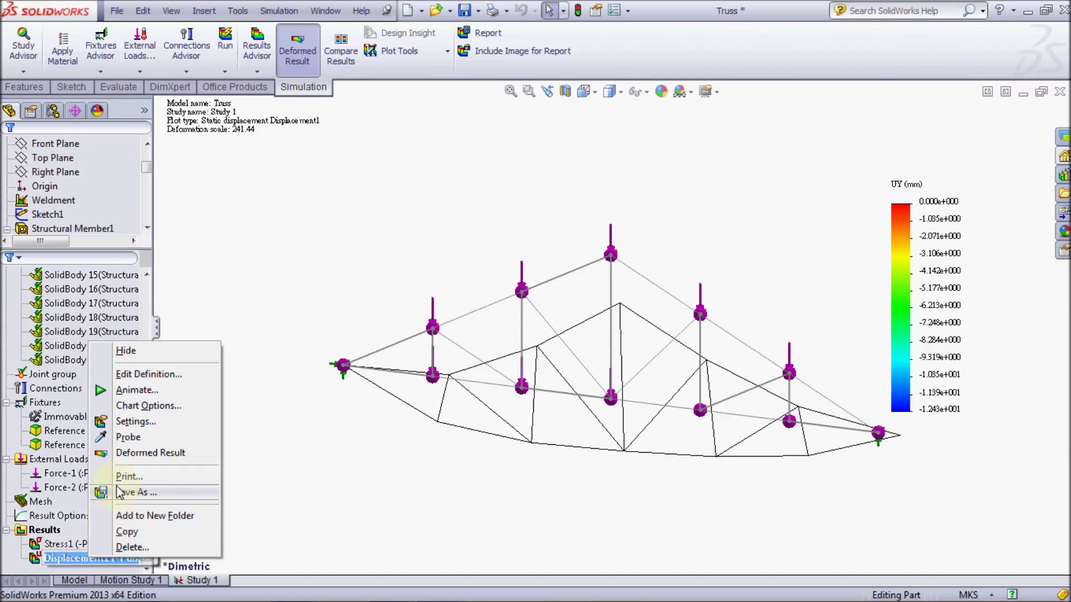
{"action": "left_click", "coordinate": [130, 407]}
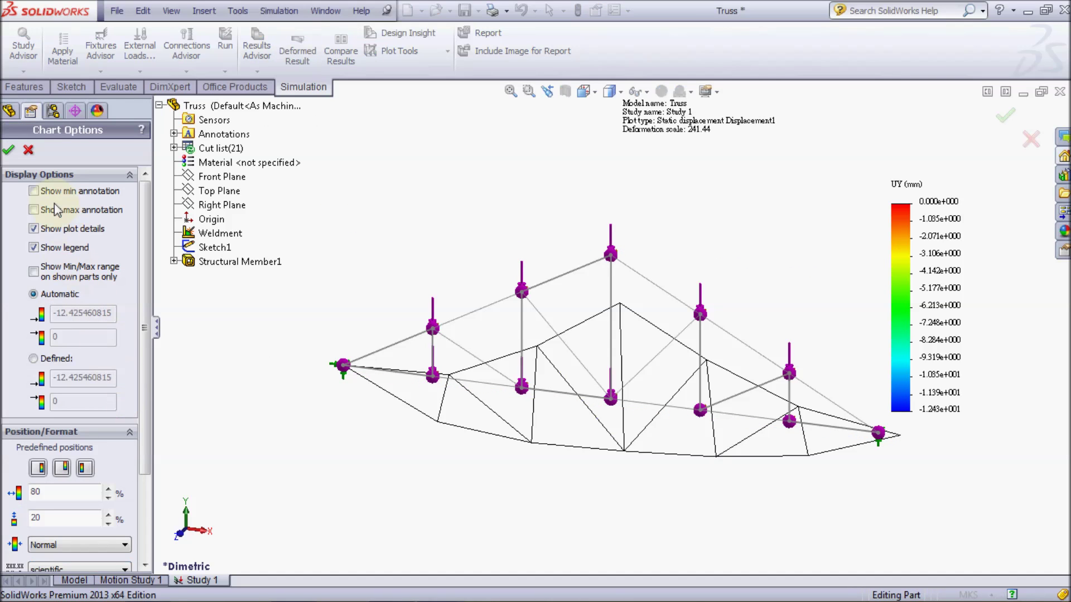
{"action": "left_click", "coordinate": [35, 191]}
{"action": "left_click", "coordinate": [50, 212]}
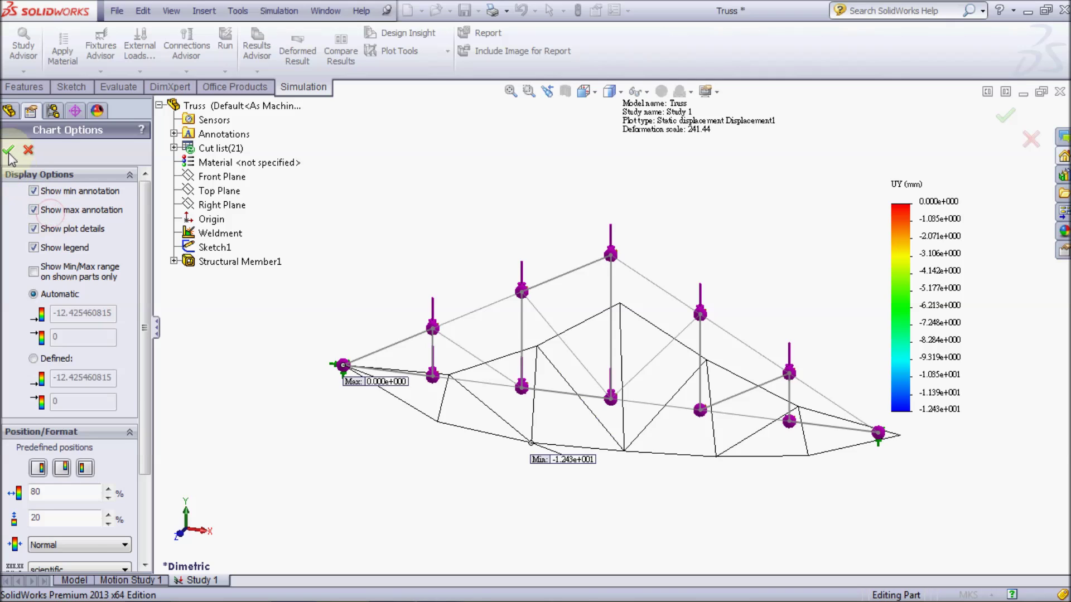
{"action": "left_click", "coordinate": [8, 150]}
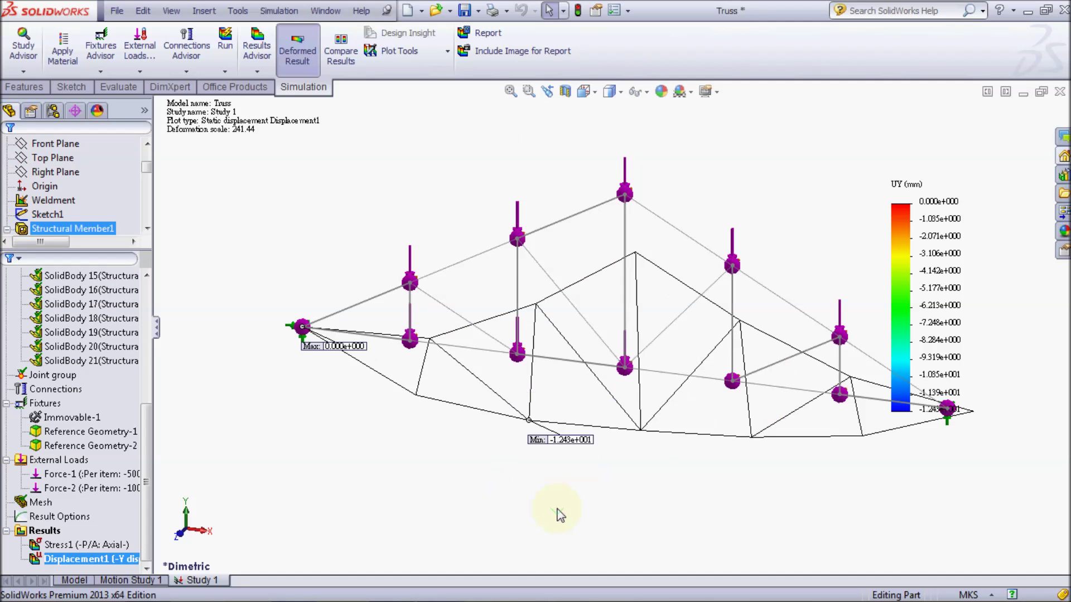
{"action": "scroll", "coordinate": [558, 507], "scroll_direction": "down", "scroll_amount": 2}
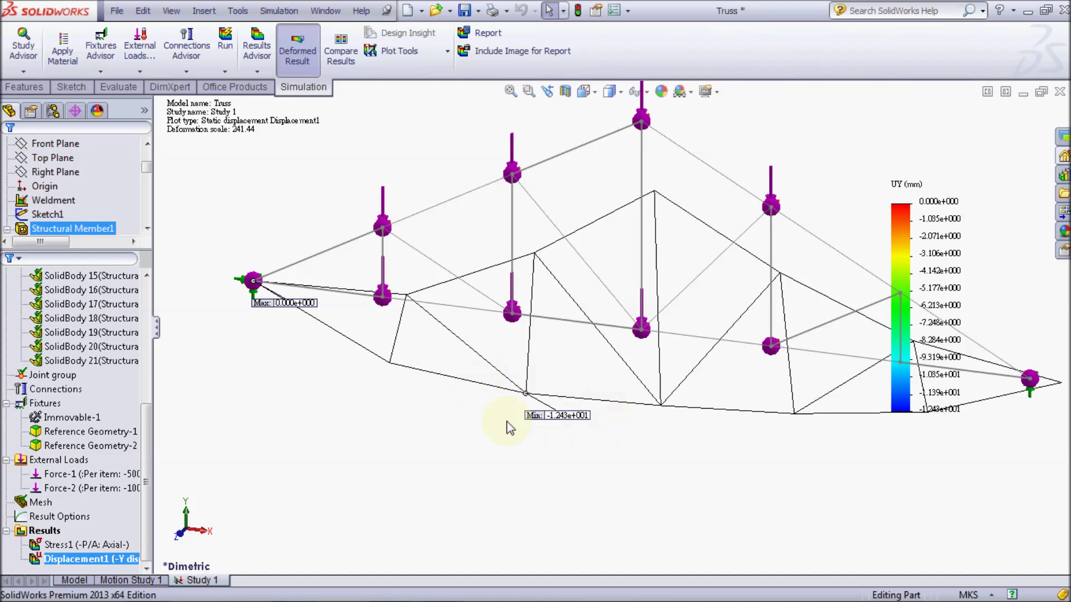